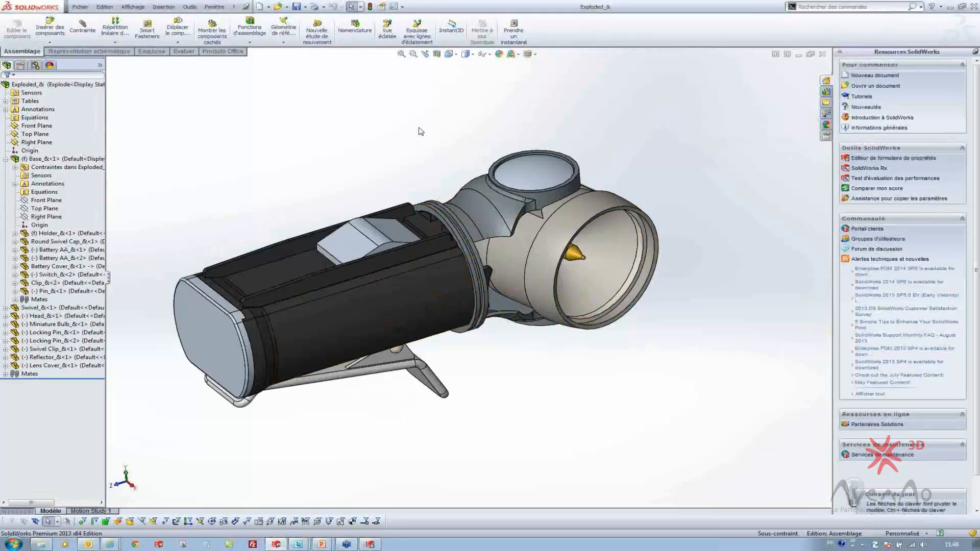
Step: Review the configuration-specific properties of the flashlight assembly in its file properties, without changing them
{"action": "left_click", "coordinate": [83, 8]}
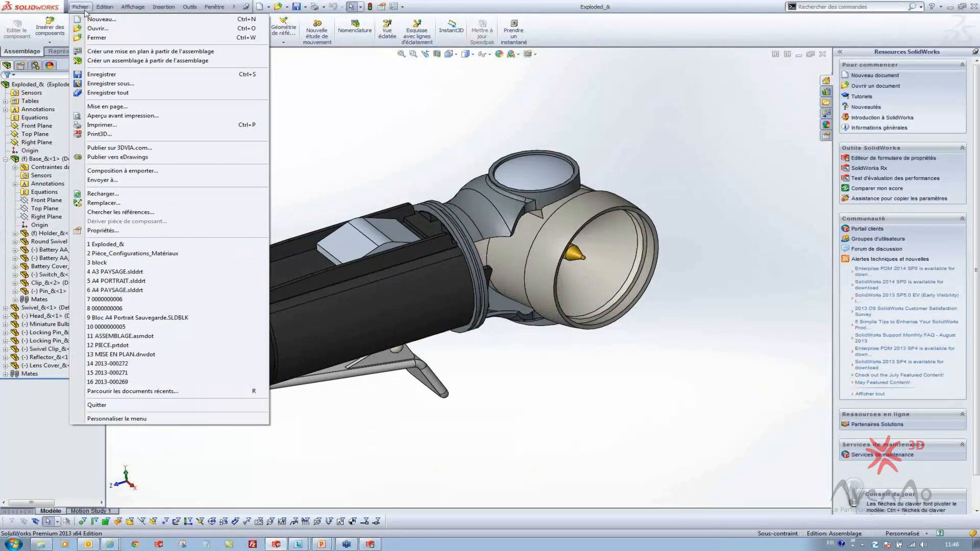
{"action": "left_click", "coordinate": [136, 231]}
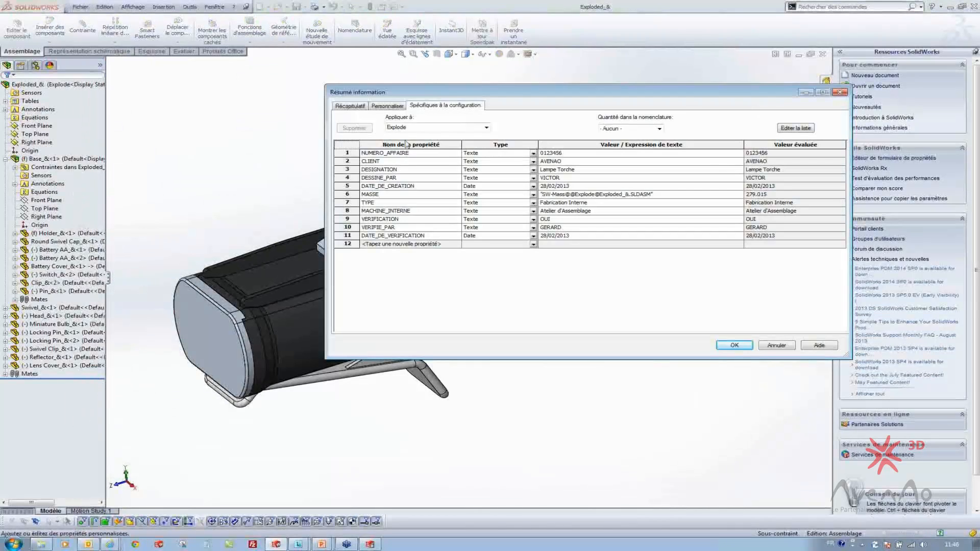
{"action": "left_click_drag", "start_coordinate": [427, 97], "coordinate": [381, 94]}
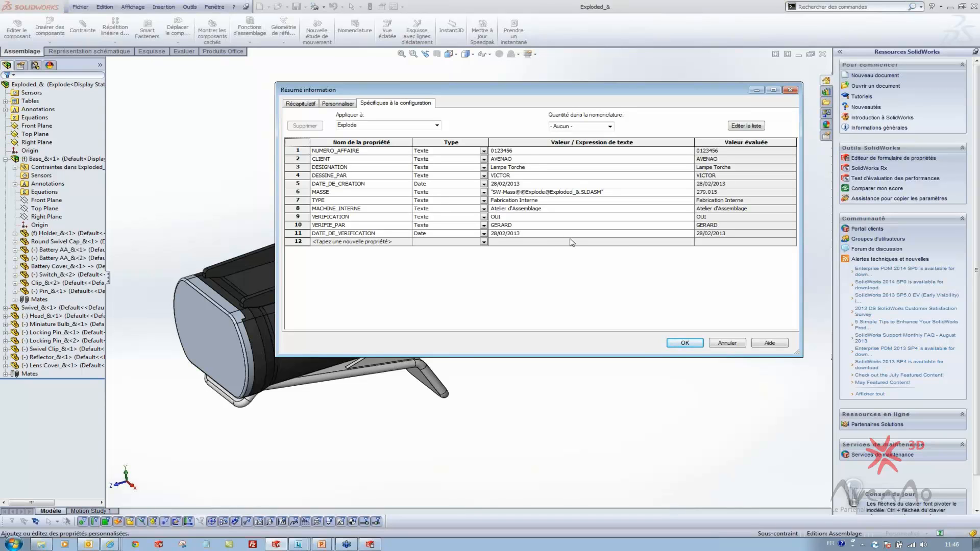
{"action": "left_click", "coordinate": [727, 343]}
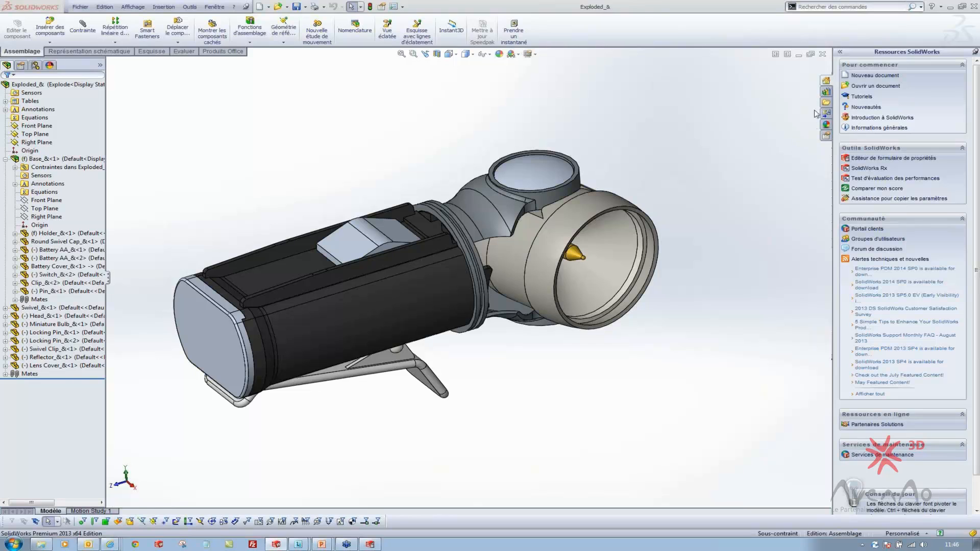
Step: Display the assembly's custom properties form and widen it
{"action": "left_click", "coordinate": [826, 137]}
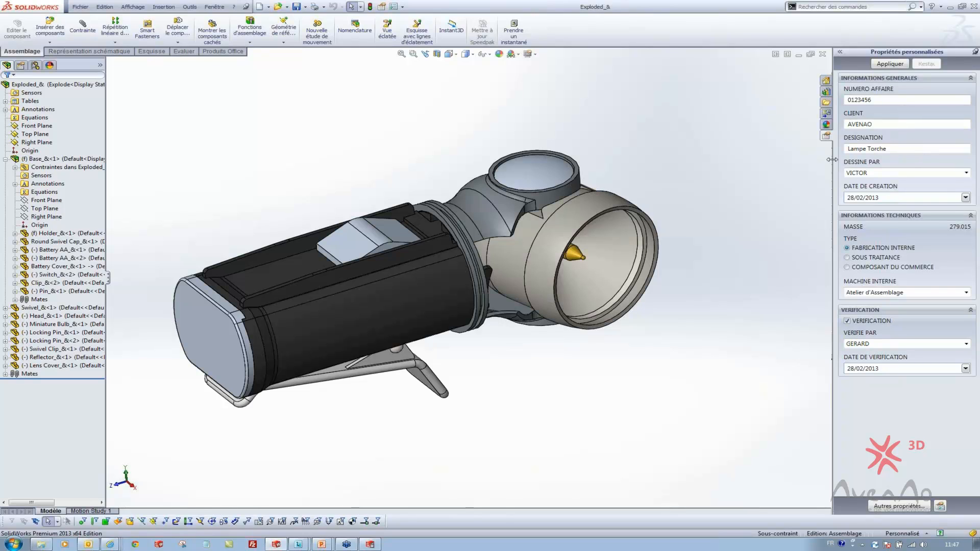
{"action": "left_click_drag", "start_coordinate": [830, 160], "coordinate": [763, 160]}
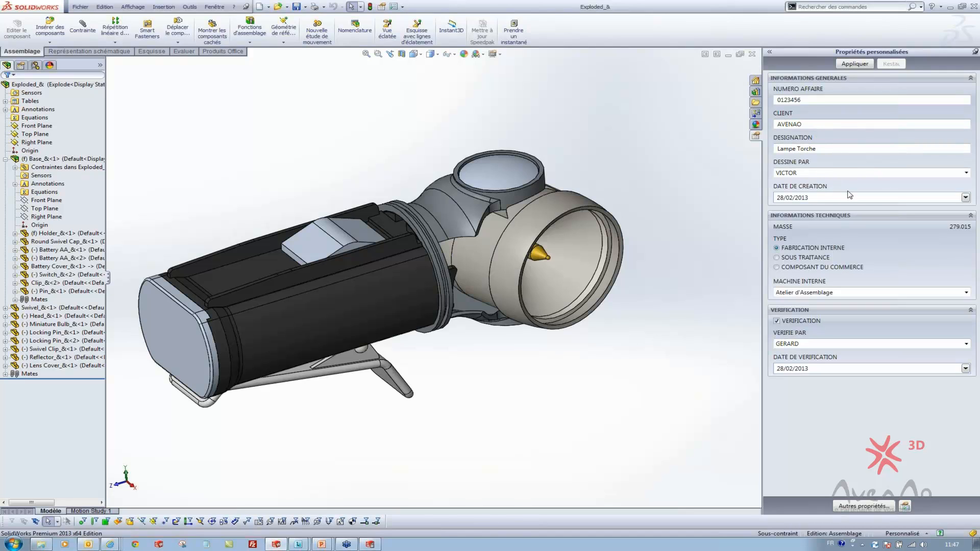
{"action": "left_click", "coordinate": [835, 102]}
{"action": "type", "text": "fs"}
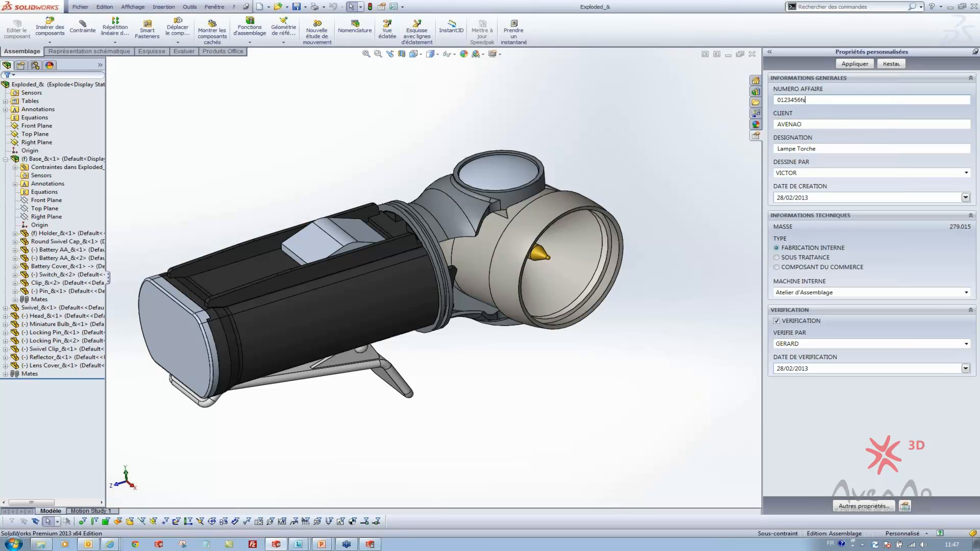
{"action": "key", "text": "BackSpace"}
{"action": "key", "text": "BackSpace"}
Step: Look through the choices offered for DESSINE PAR and the calendar of DATE DE CREATION, keeping the existing entries
{"action": "left_click", "coordinate": [966, 173]}
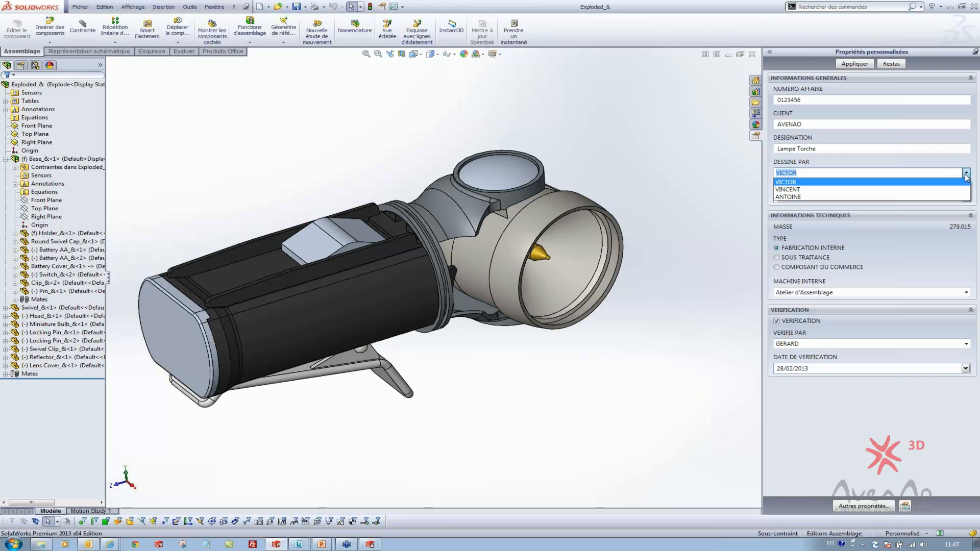
{"action": "left_click", "coordinate": [934, 175]}
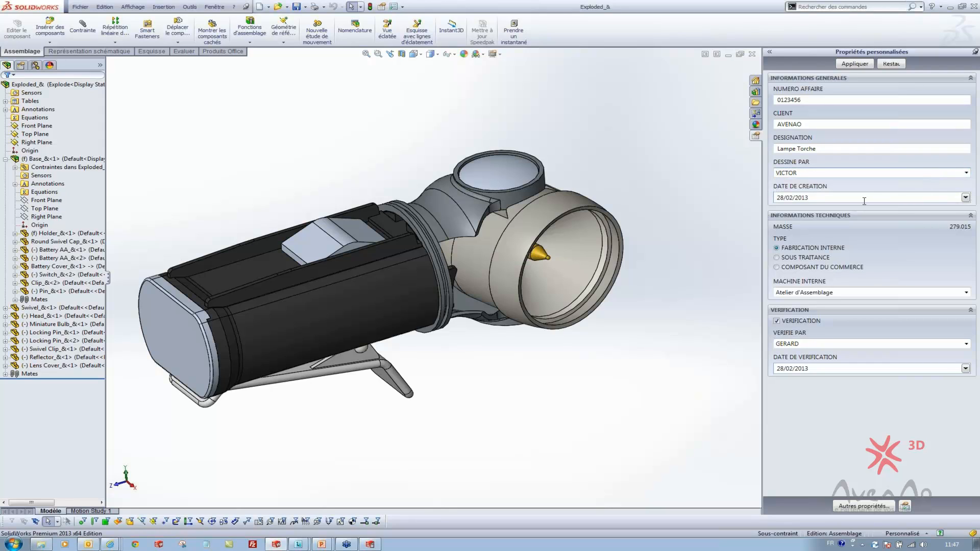
{"action": "left_click", "coordinate": [965, 198]}
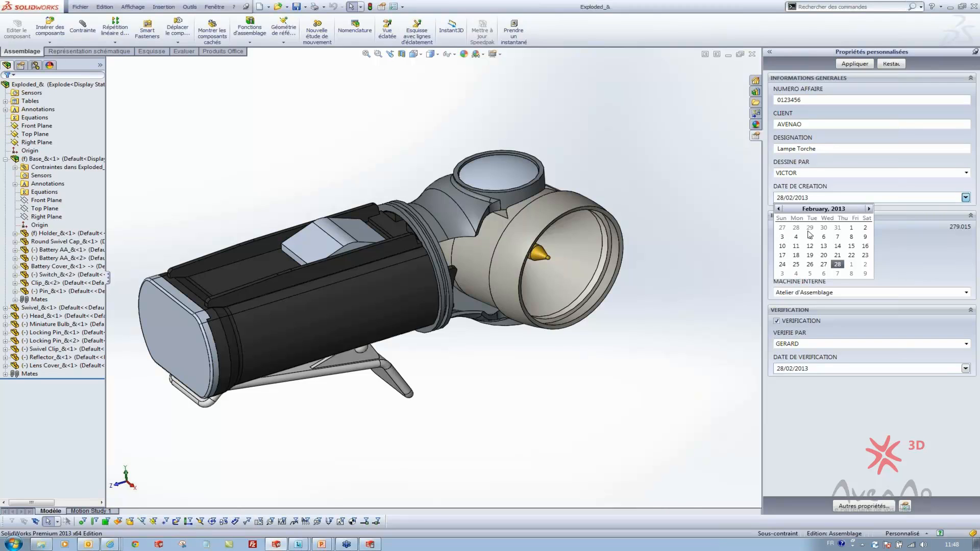
{"action": "left_click", "coordinate": [965, 198]}
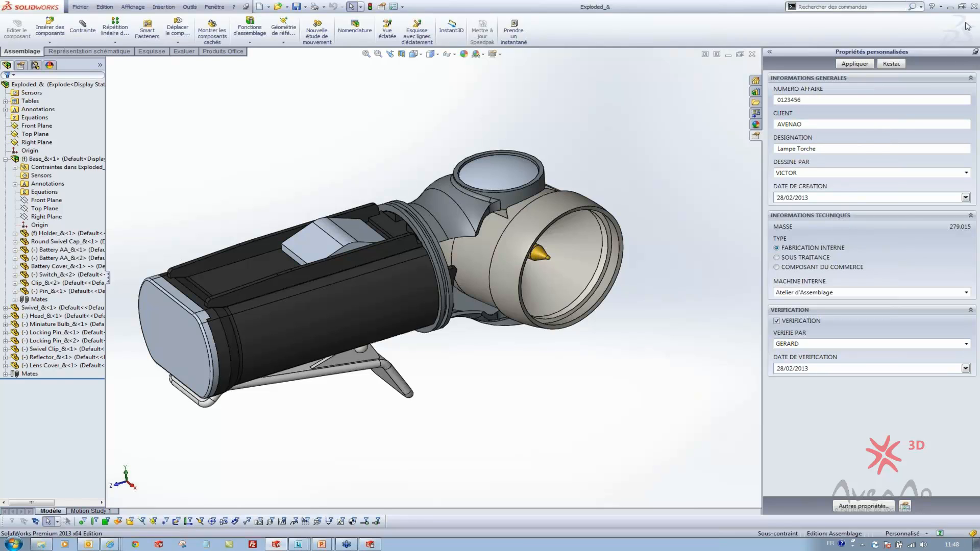
Step: Check the available wireless networks and examine the security and connection properties of the AVENAO_RDC network
{"action": "left_click", "coordinate": [912, 544]}
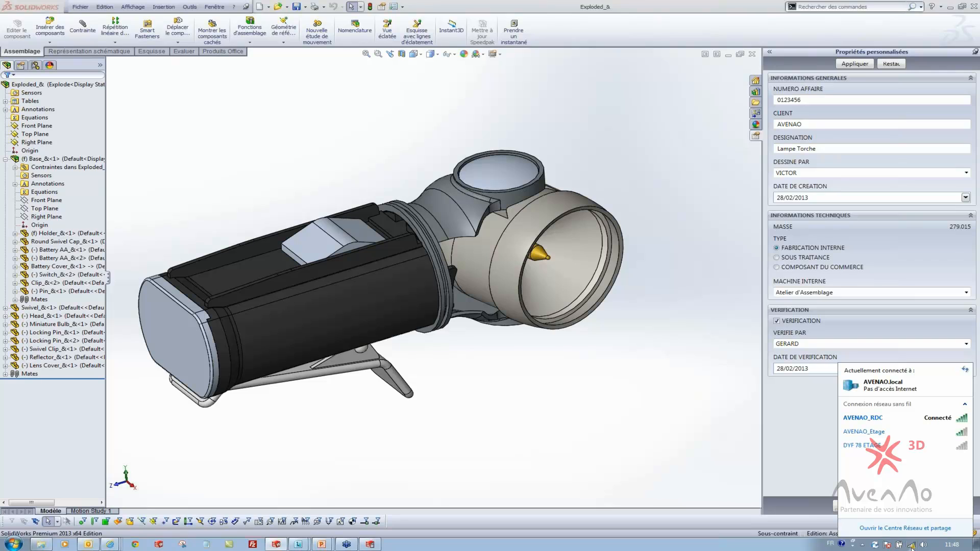
{"action": "left_click", "coordinate": [789, 550]}
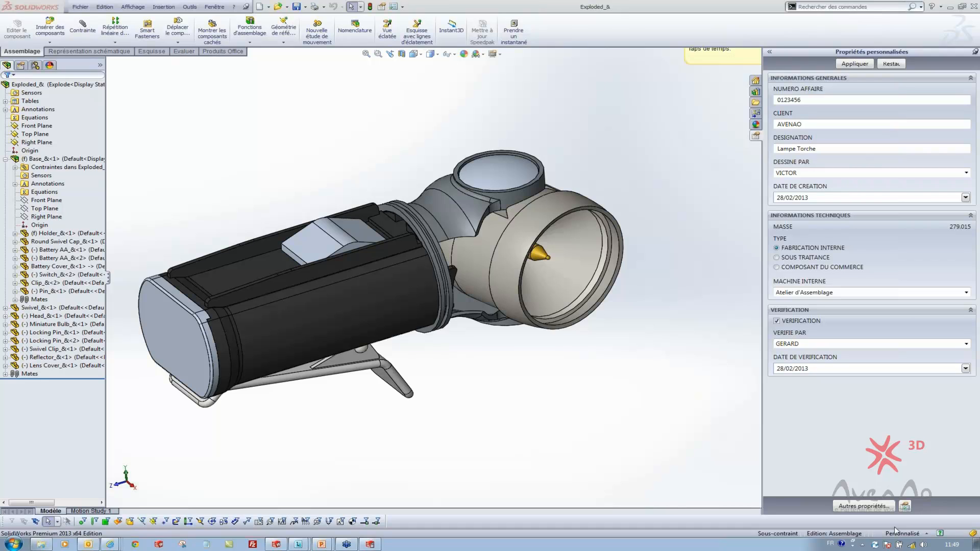
{"action": "left_click", "coordinate": [911, 544]}
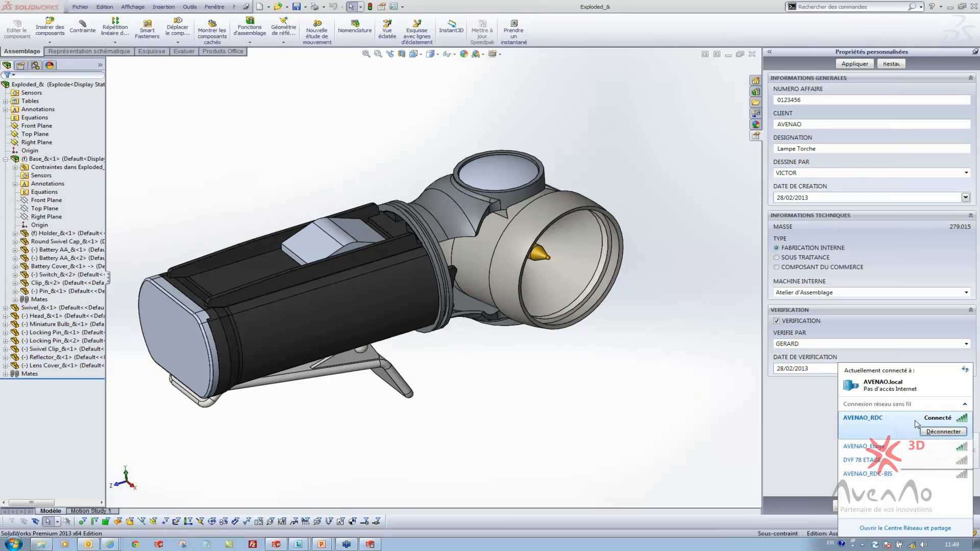
{"action": "right_click", "coordinate": [892, 423]}
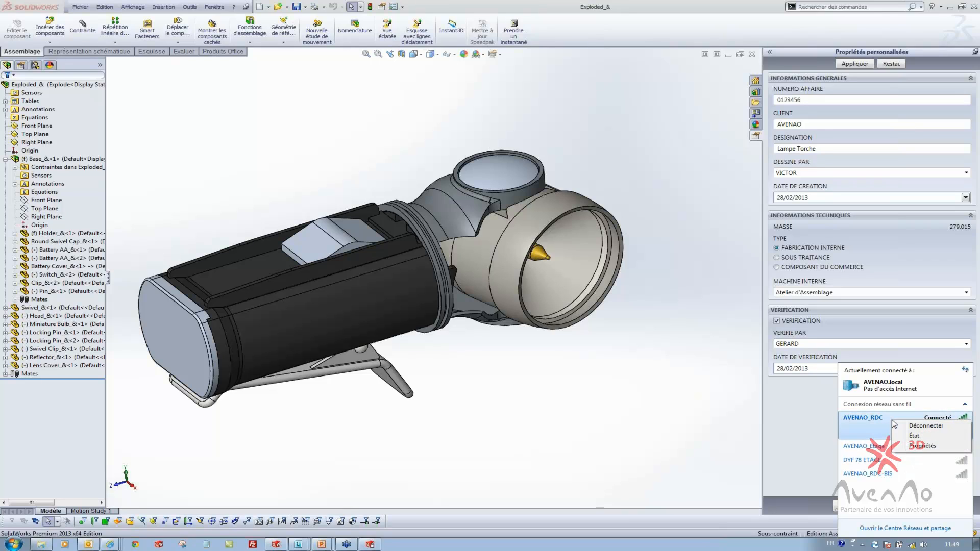
{"action": "left_click", "coordinate": [922, 446]}
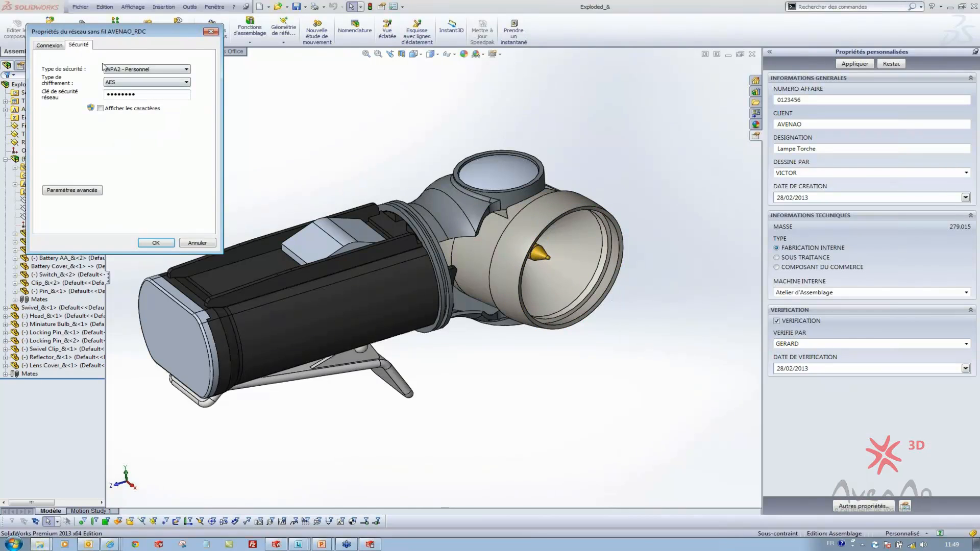
{"action": "left_click", "coordinate": [57, 45]}
{"action": "left_click", "coordinate": [182, 245]}
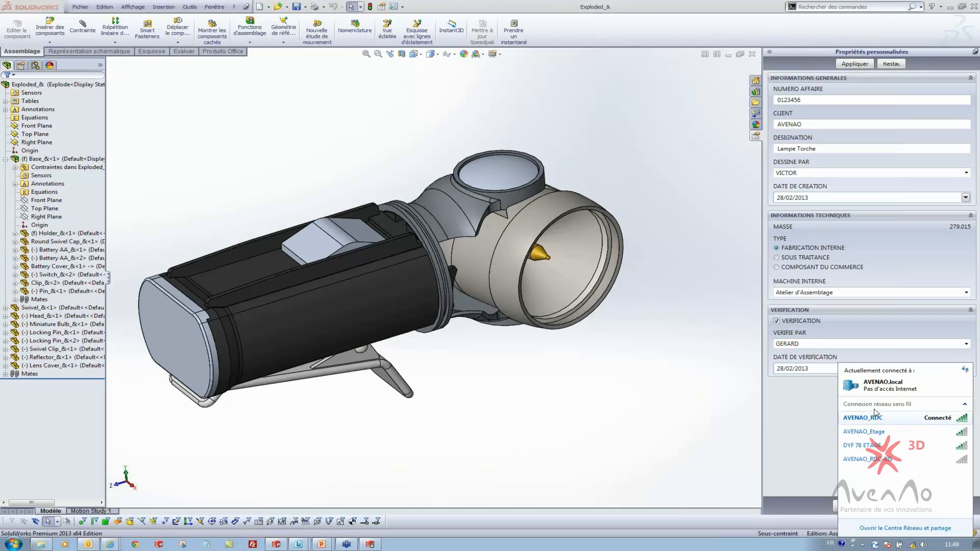
Step: Check the connection status of the AVENAO_RDC wireless network
{"action": "right_click", "coordinate": [889, 418]}
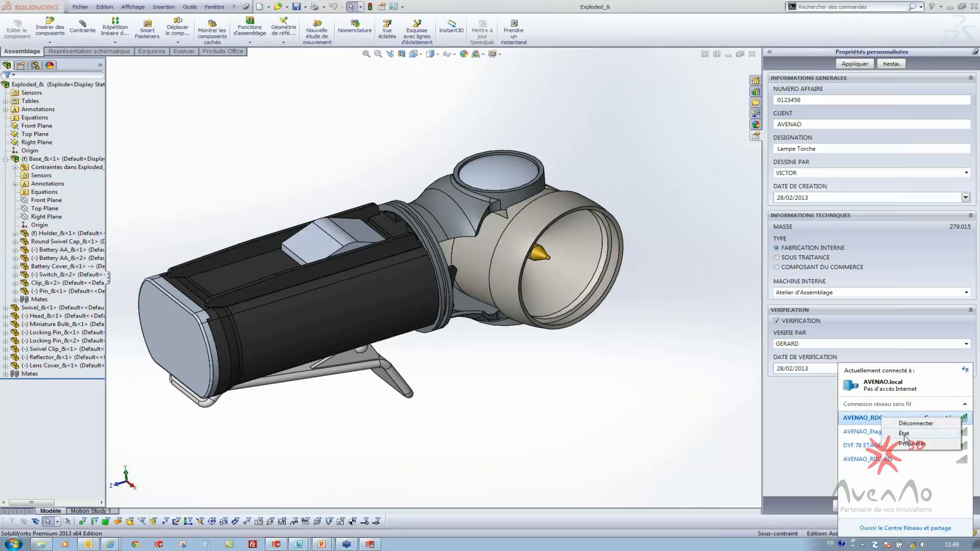
{"action": "left_click", "coordinate": [903, 433]}
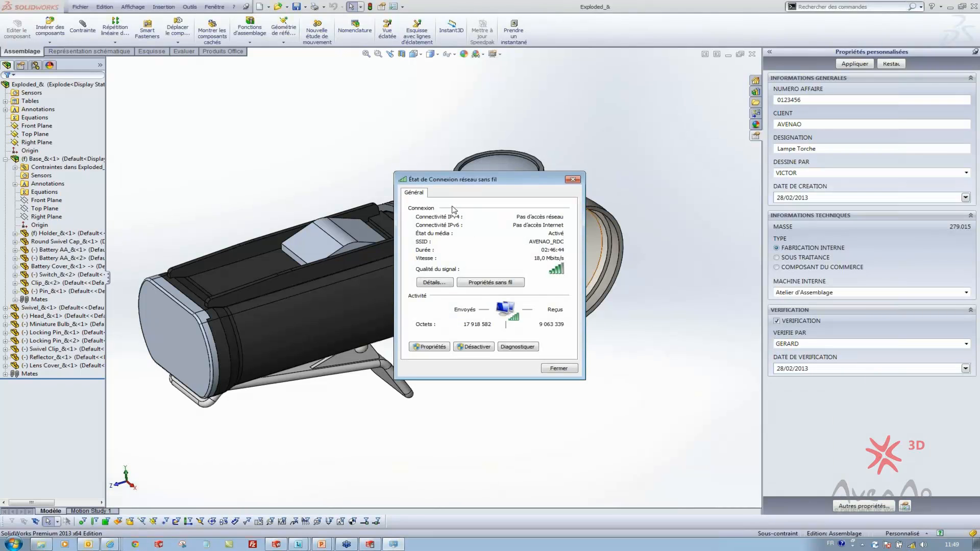
{"action": "left_click", "coordinate": [558, 368]}
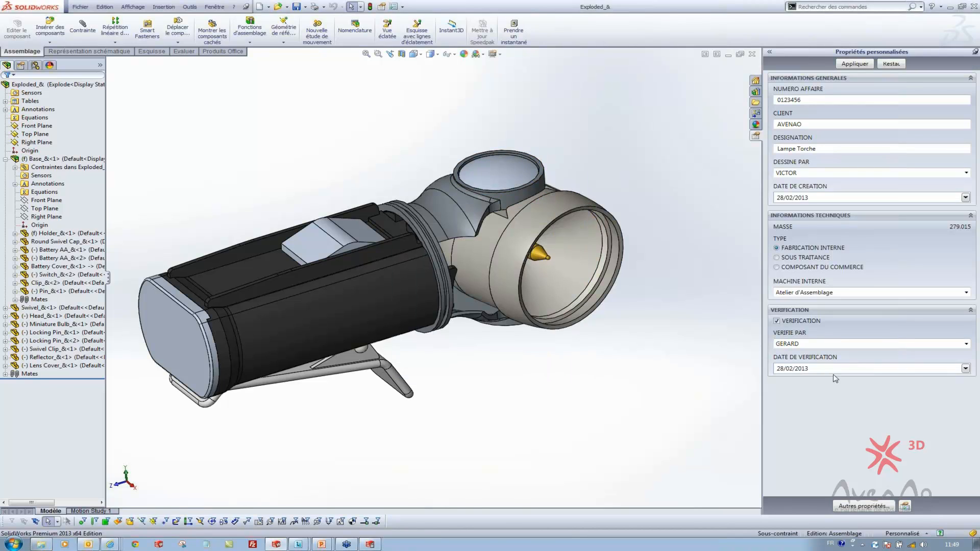
Step: Switch the wireless connection to the AVENAO_Etage network
{"action": "left_click", "coordinate": [912, 545]}
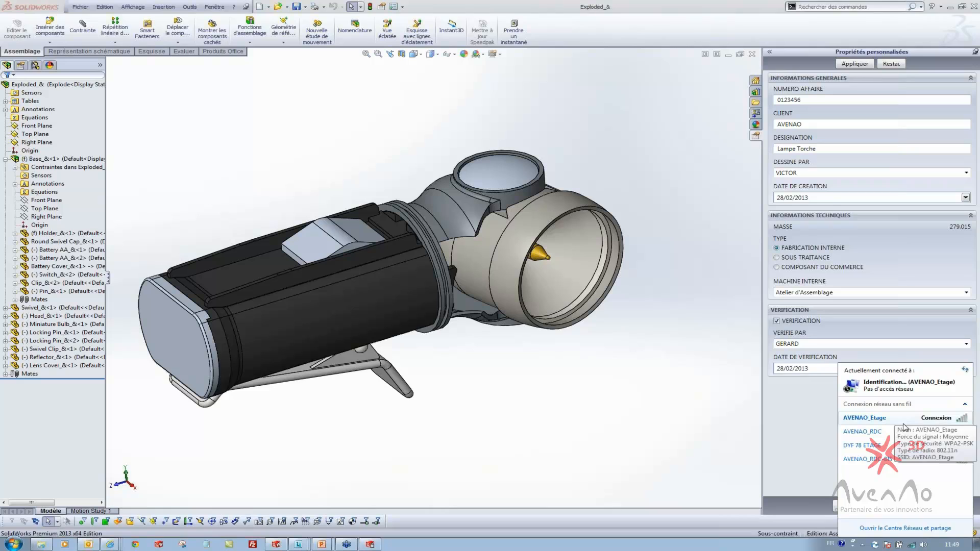
{"action": "left_click", "coordinate": [748, 548]}
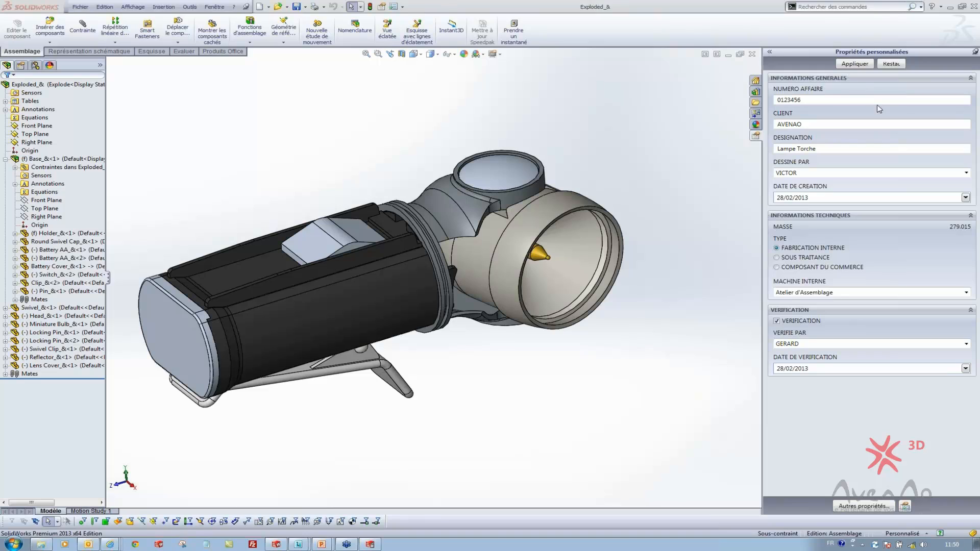
Step: Connect the computer to the AVENAO_RDC wireless network
{"action": "left_click", "coordinate": [913, 545]}
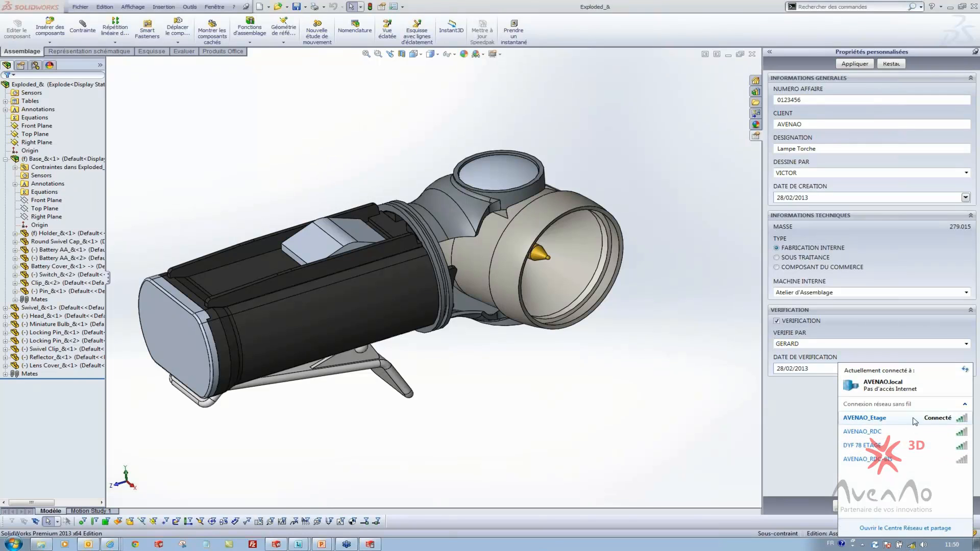
{"action": "left_click", "coordinate": [916, 432]}
{"action": "left_click", "coordinate": [933, 447]}
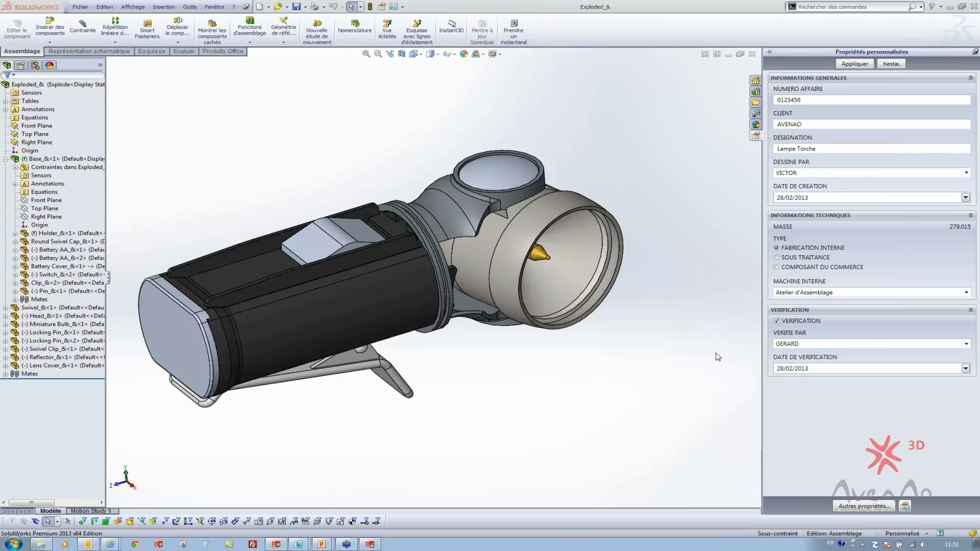
{"action": "scroll", "coordinate": [467, 294], "scroll_direction": "up", "scroll_amount": 4}
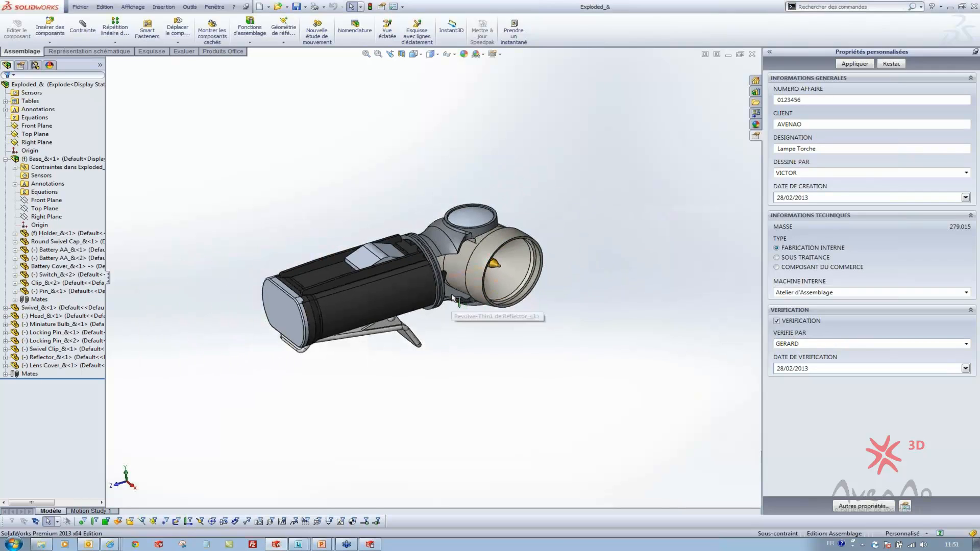
{"action": "scroll", "coordinate": [445, 296], "scroll_direction": "down", "scroll_amount": 4}
{"action": "scroll", "coordinate": [377, 291], "scroll_direction": "up", "scroll_amount": 2}
{"action": "scroll", "coordinate": [372, 292], "scroll_direction": "down", "scroll_amount": 2}
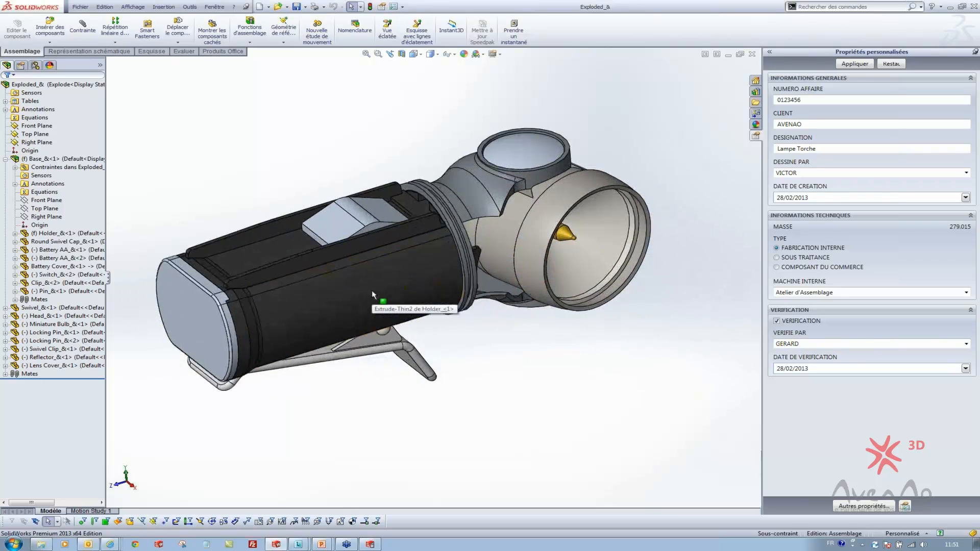
{"action": "middle_click_drag", "start_coordinate": [371, 289], "coordinate": [405, 290]}
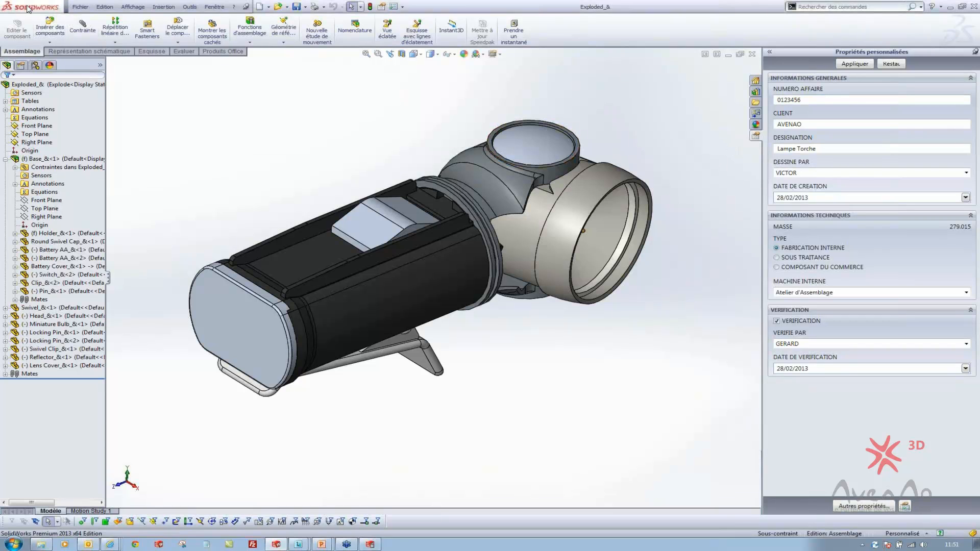
Step: Arrange the assembly window and the property form editor side by side, and enlarge the editor to fit the whole form
{"action": "left_click_drag", "start_coordinate": [29, 9], "coordinate": [0, 11]}
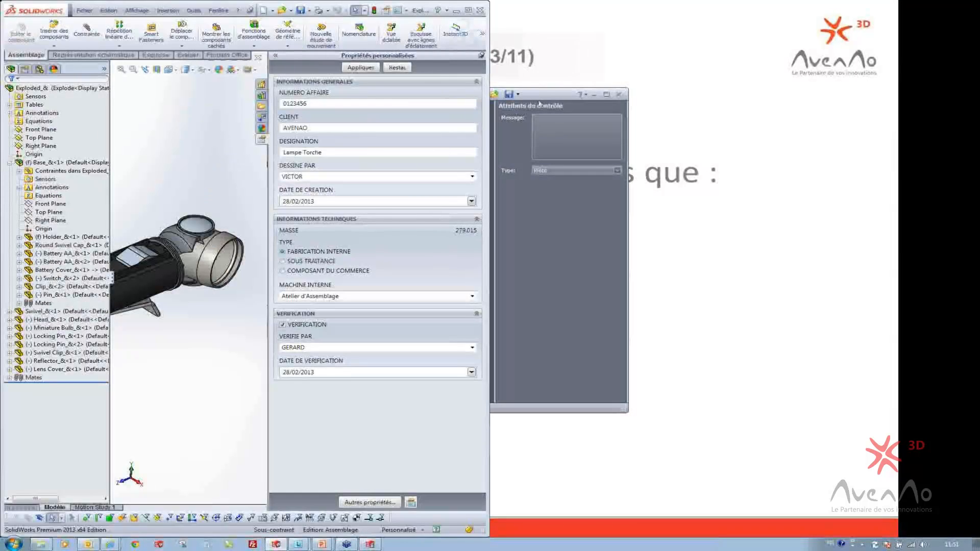
{"action": "left_click_drag", "start_coordinate": [516, 100], "coordinate": [701, 75]}
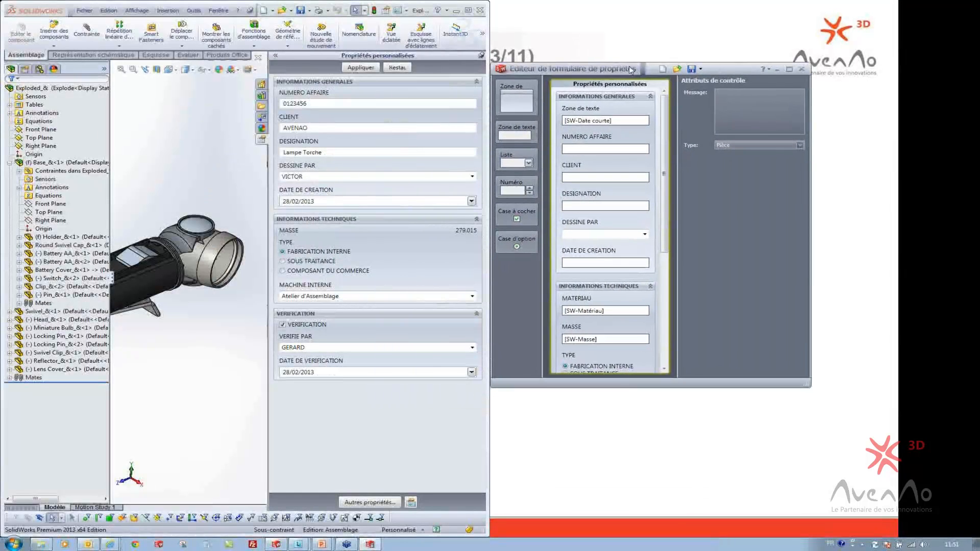
{"action": "left_click_drag", "start_coordinate": [804, 391], "coordinate": [816, 546]}
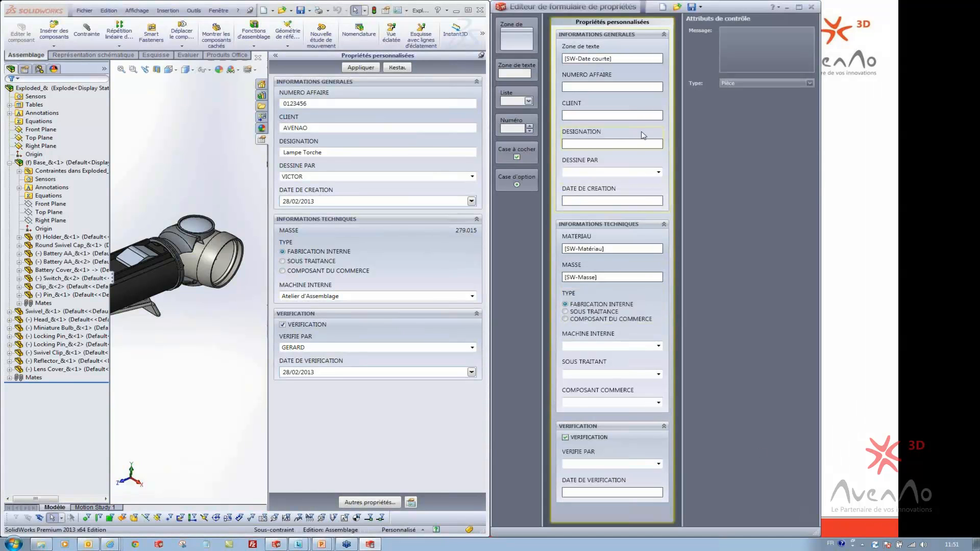
Step: Look through the document types available for the property form, keep Pièce, and widen the form editor window
{"action": "left_click", "coordinate": [810, 83]}
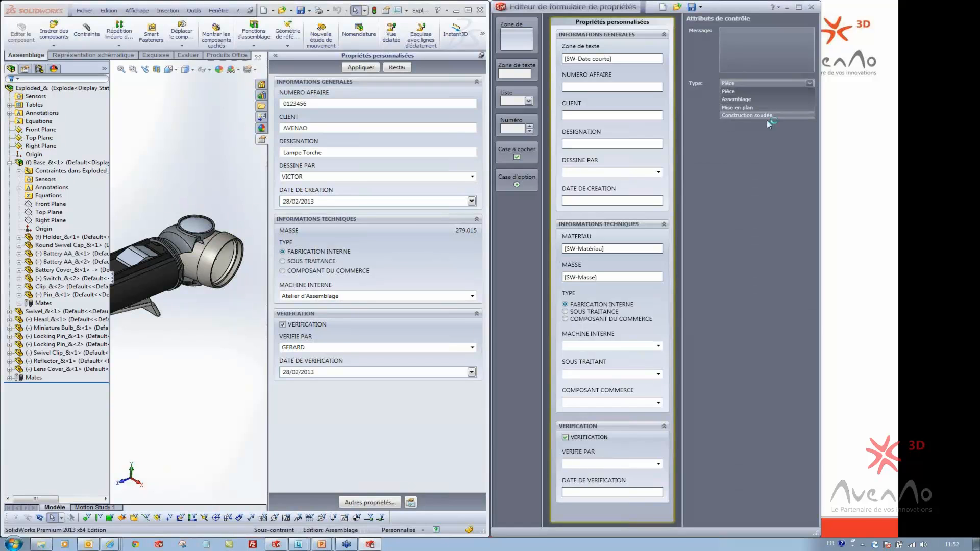
{"action": "left_click", "coordinate": [785, 142]}
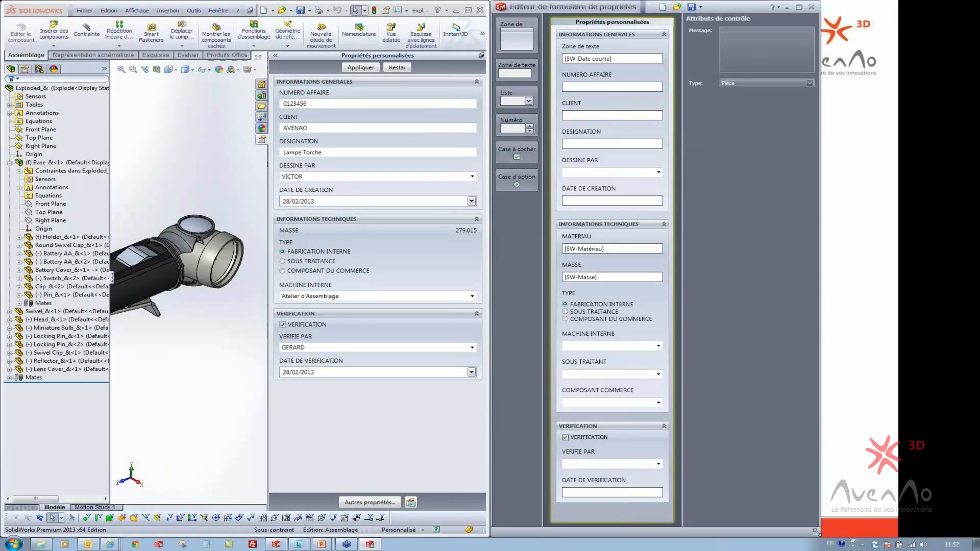
{"action": "left_click_drag", "start_coordinate": [819, 533], "coordinate": [928, 533]}
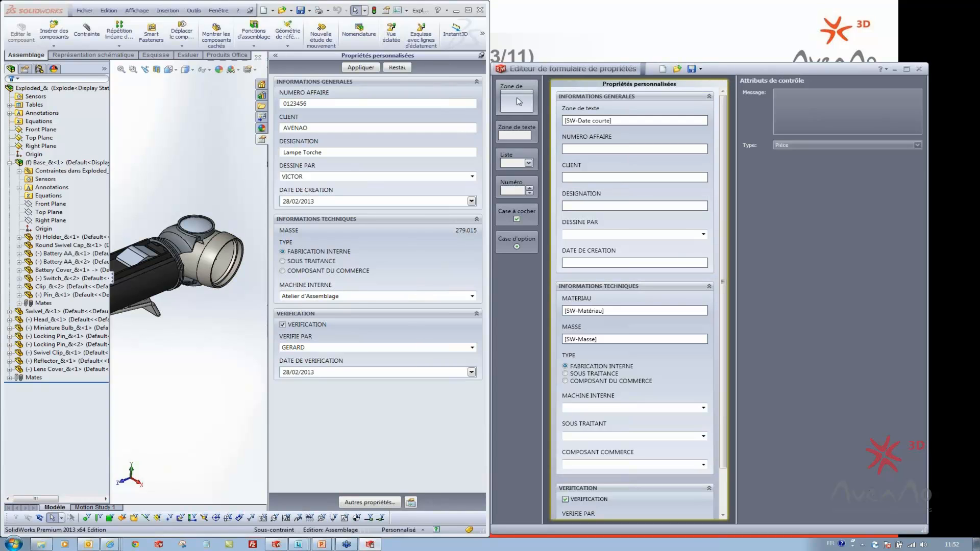
Step: Add a text box to the INFORMATIONS GENERALES group, directly below the [SW-Date courte] box
{"action": "left_click_drag", "start_coordinate": [506, 94], "coordinate": [610, 135]}
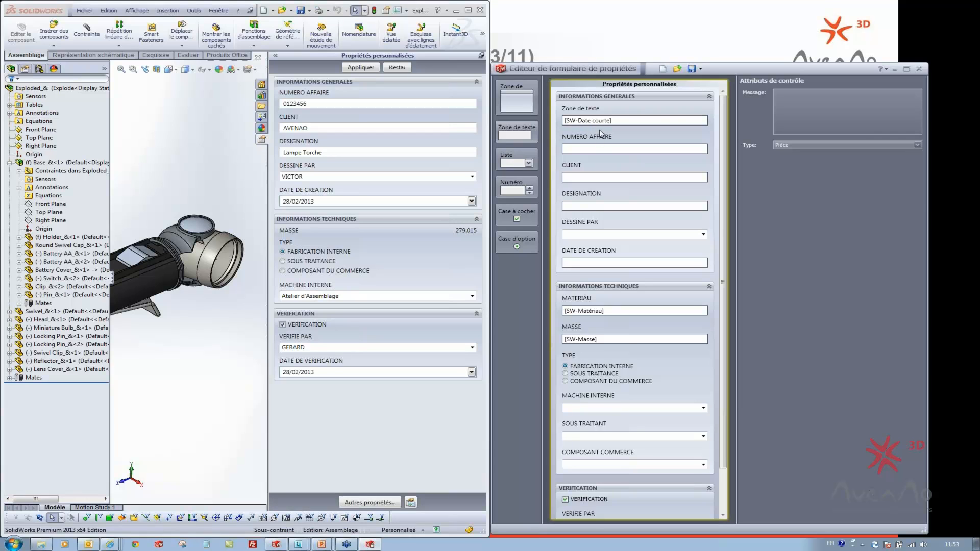
{"action": "left_click_drag", "start_coordinate": [601, 133], "coordinate": [625, 154]}
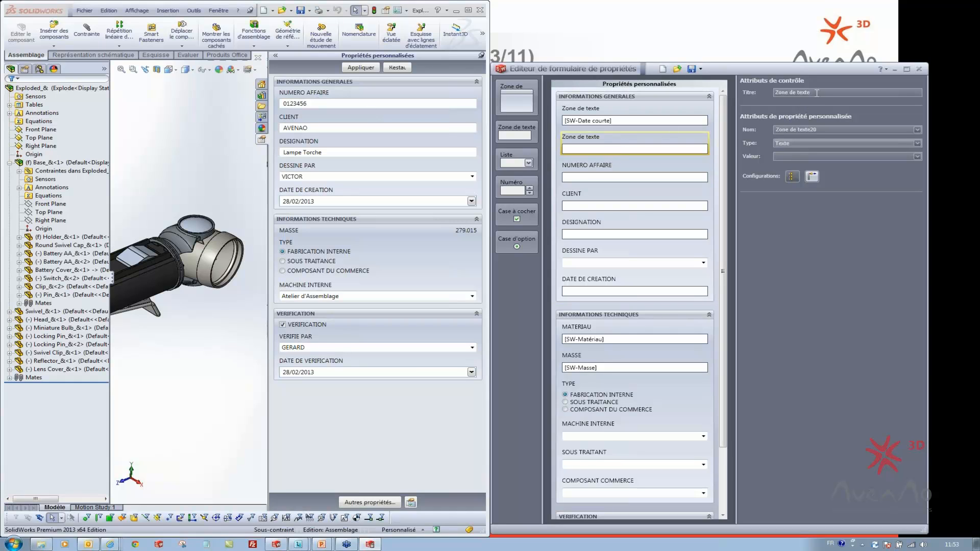
Step: Title the new text box AFFAIRE
{"action": "triple_click", "coordinate": [775, 93]}
{"action": "type", "text": "AFFAIRE"}
Step: Open the assembly's file properties and place the summary information window beside the form editor's attributes
{"action": "left_click", "coordinate": [93, 12]}
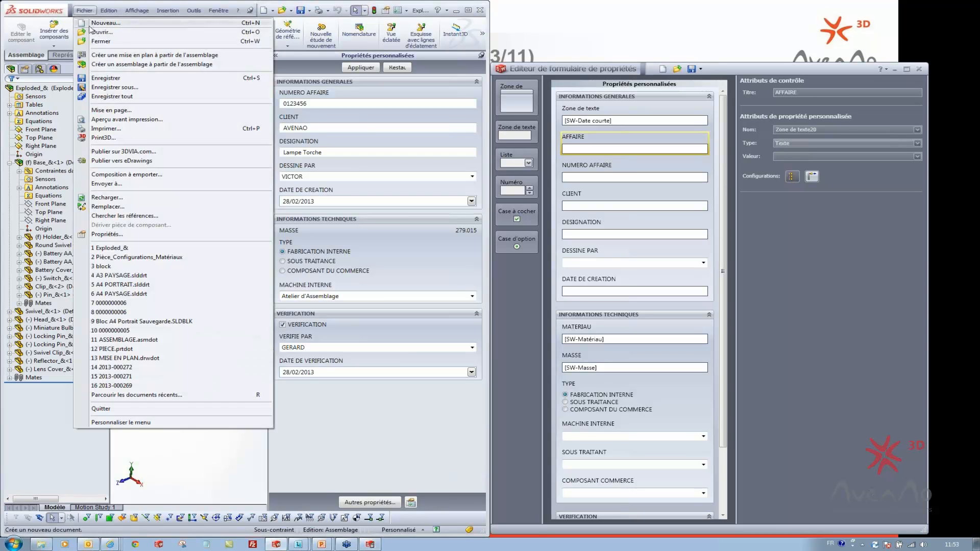
{"action": "left_click", "coordinate": [116, 236]}
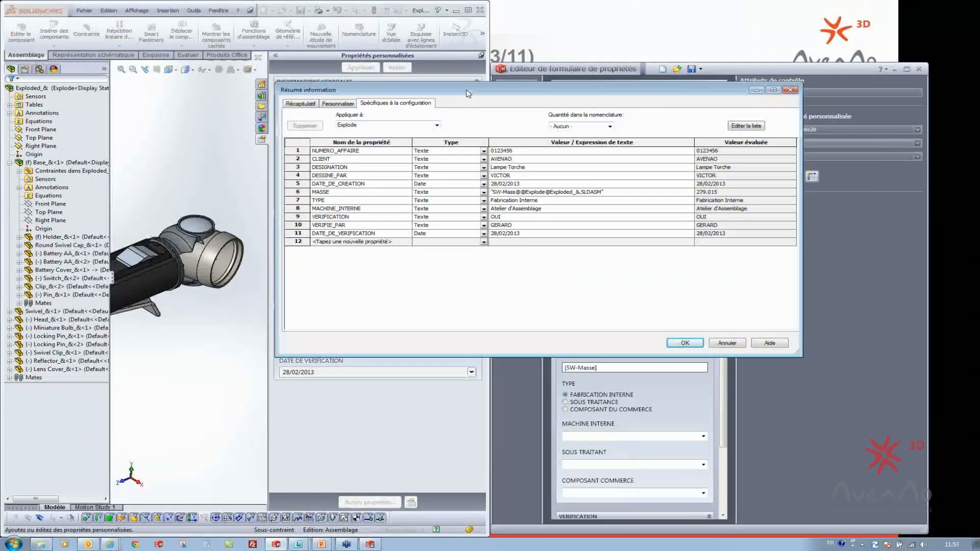
{"action": "left_click_drag", "start_coordinate": [468, 94], "coordinate": [306, 151]}
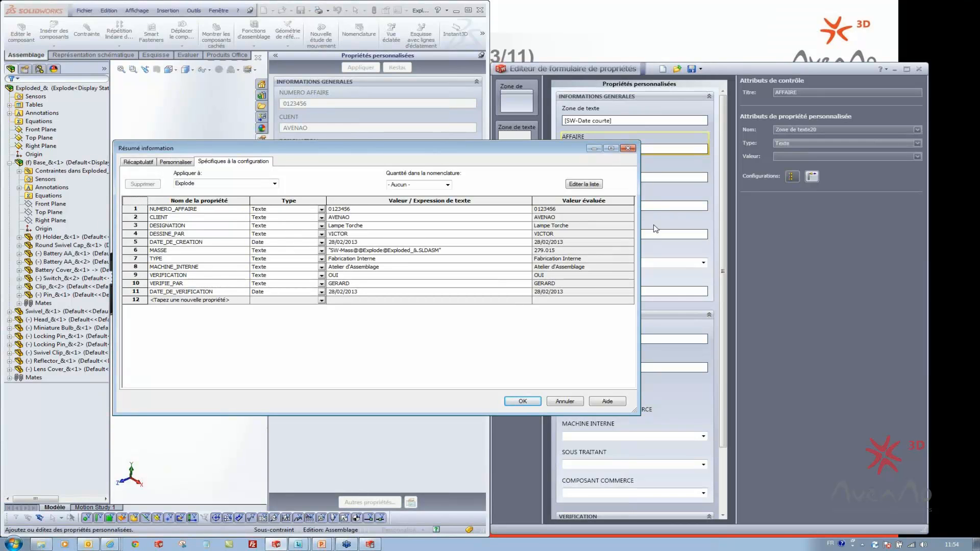
Step: Copy the text box title AFFAIRE into its custom property name and keep the property type as Texte
{"action": "left_click", "coordinate": [806, 94]}
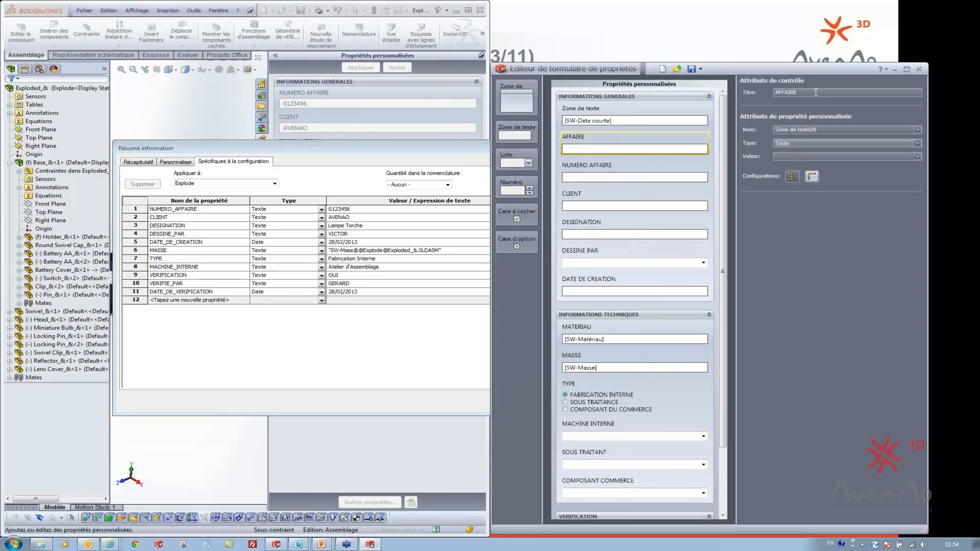
{"action": "double_click", "coordinate": [811, 93]}
{"action": "right_click", "coordinate": [793, 93]}
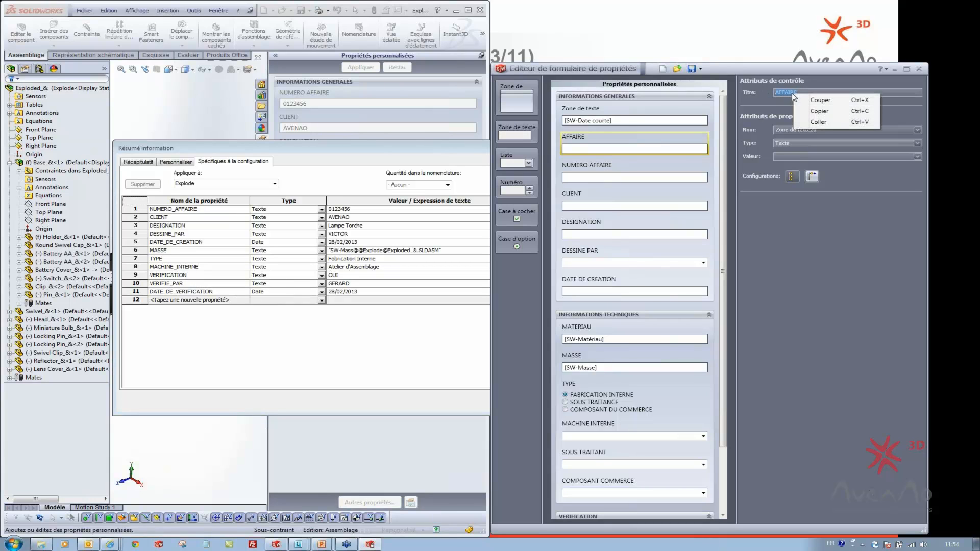
{"action": "left_click", "coordinate": [819, 111]}
{"action": "left_click", "coordinate": [782, 130]}
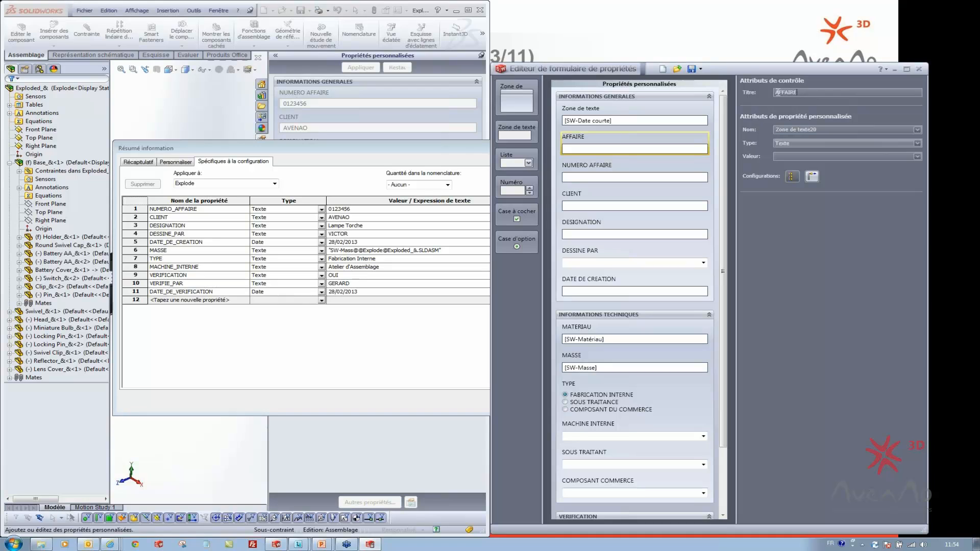
{"action": "double_click", "coordinate": [786, 92]}
{"action": "right_click", "coordinate": [789, 93]}
{"action": "left_click", "coordinate": [815, 111]}
{"action": "left_click", "coordinate": [788, 130]}
{"action": "right_click", "coordinate": [788, 132]}
{"action": "left_click", "coordinate": [811, 157]}
{"action": "left_click", "coordinate": [917, 144]}
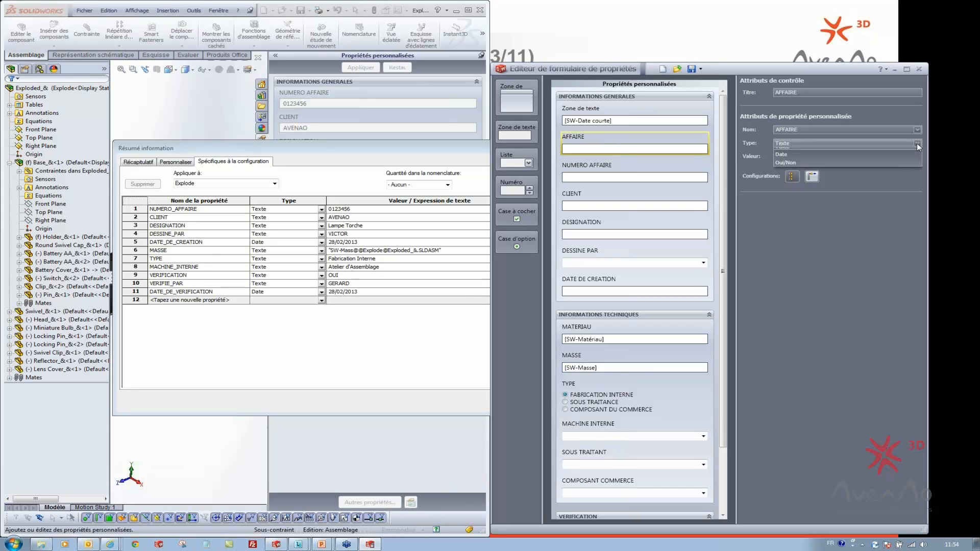
{"action": "left_click", "coordinate": [823, 143]}
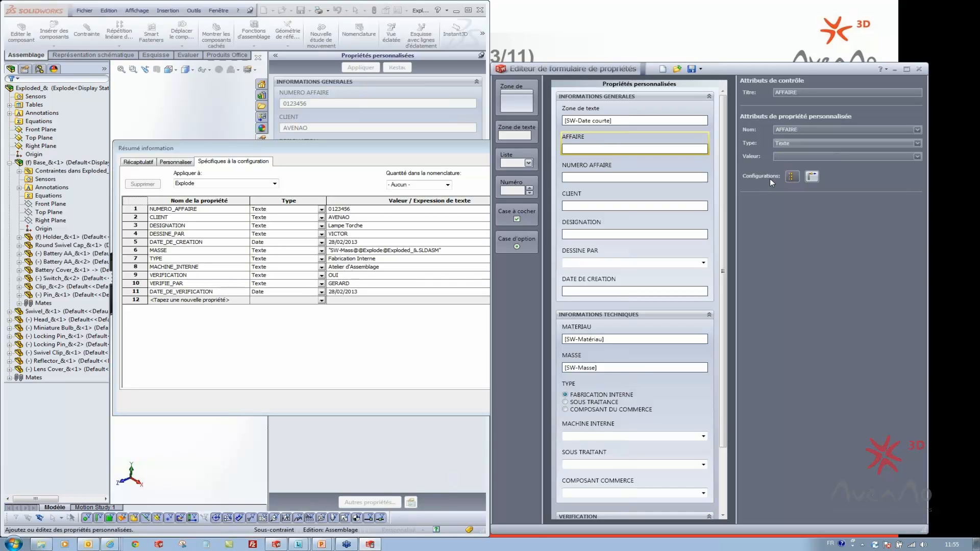
Step: Compare the assembly's general and configuration-specific property lists, and review the matching Configurations options of the AFFAIRE text box
{"action": "left_click", "coordinate": [376, 151]}
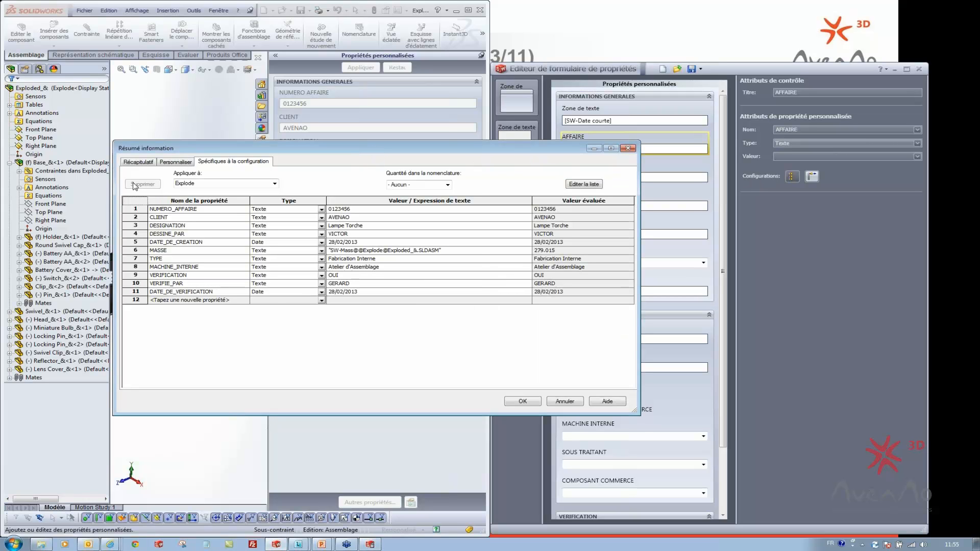
{"action": "left_click", "coordinate": [179, 163]}
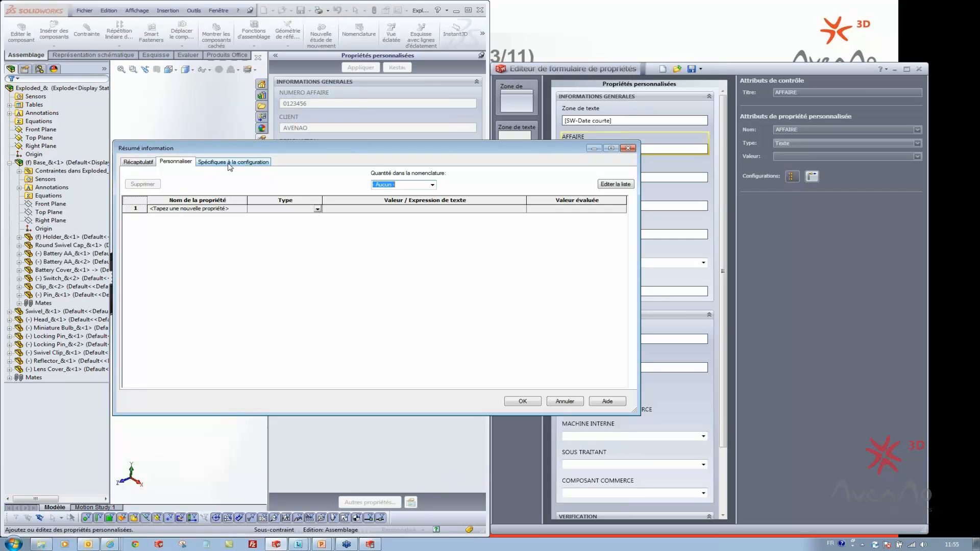
{"action": "left_click", "coordinate": [230, 162]}
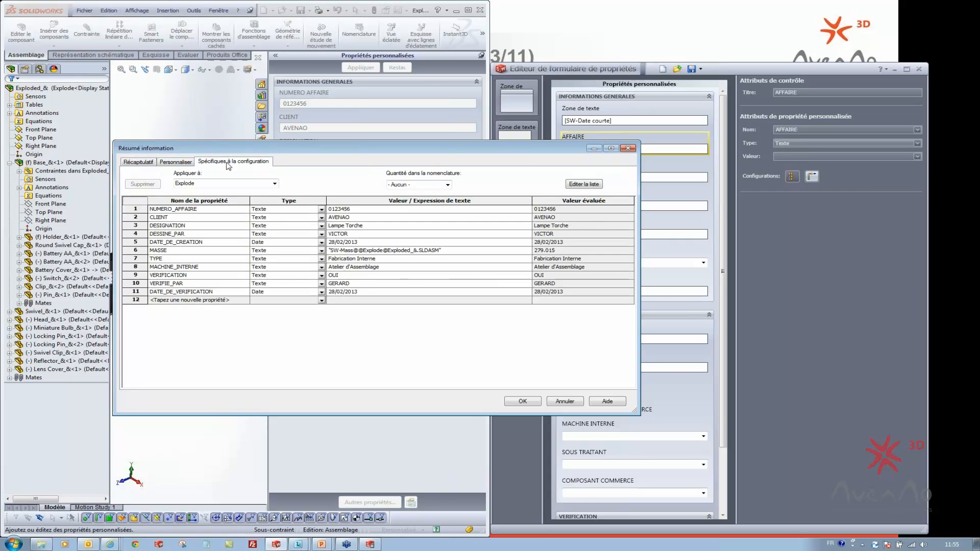
{"action": "left_click", "coordinate": [819, 236]}
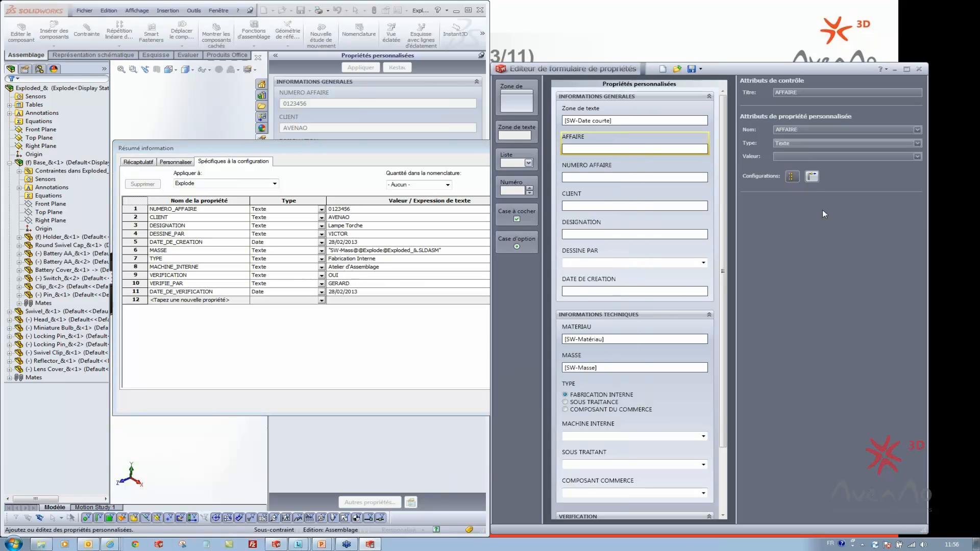
{"action": "left_click", "coordinate": [812, 177]}
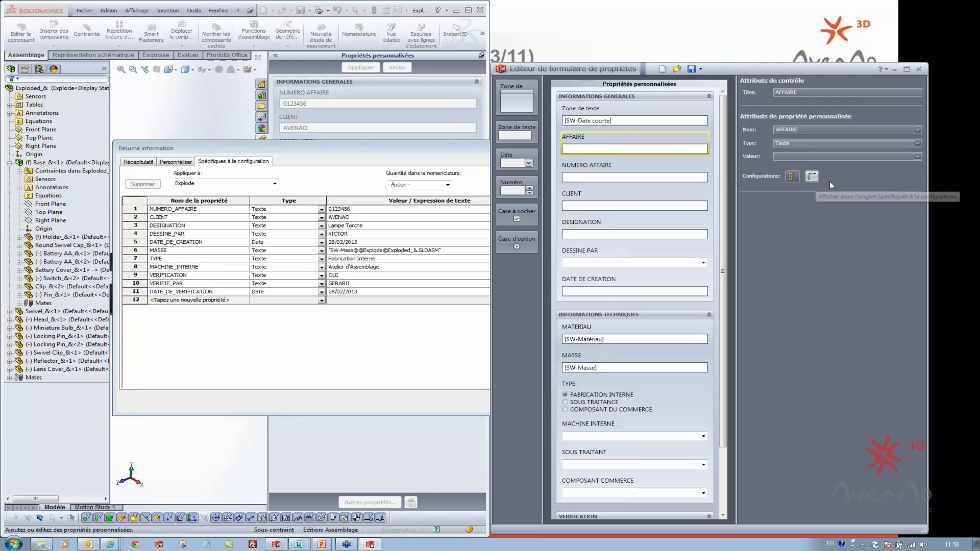
{"action": "left_click", "coordinate": [791, 177]}
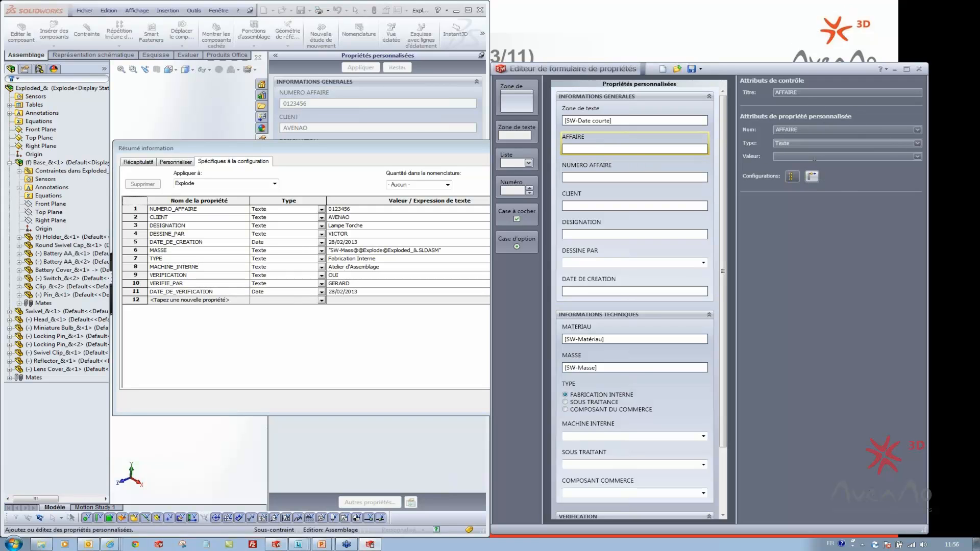
{"action": "left_click", "coordinate": [813, 157]}
{"action": "mouse_move", "coordinate": [724, 146]}
{"action": "left_mouse_down"}
{"action": "mouse_move", "coordinate": [724, 195]}
{"action": "mouse_move", "coordinate": [728, 146]}
{"action": "left_mouse_up"}
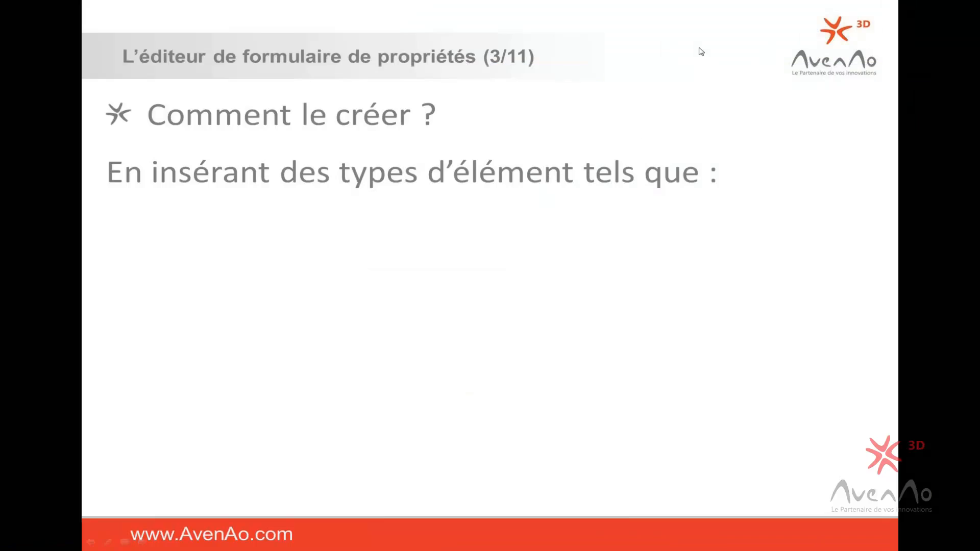
{"action": "left_click", "coordinate": [560, 217]}
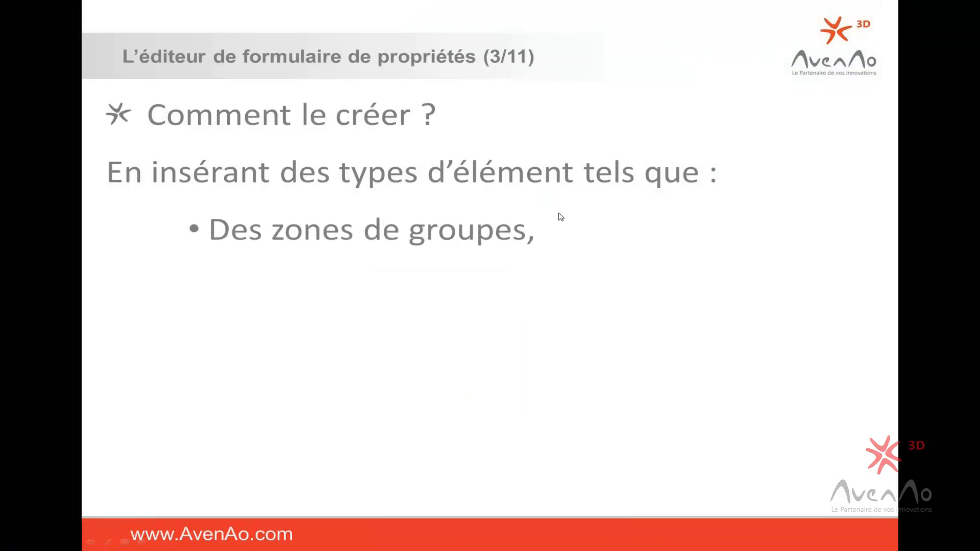
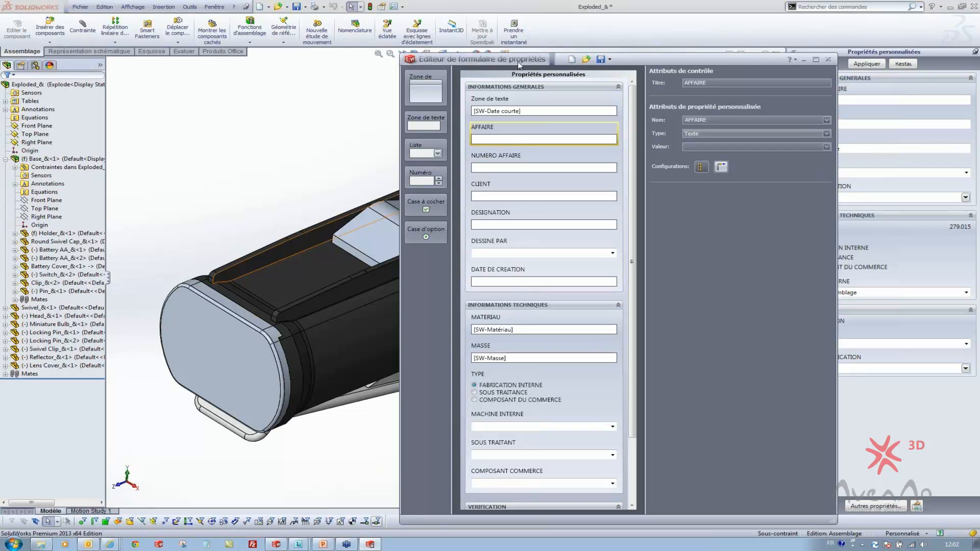
Step: Move the property form editor aside and minimise it to uncover the whole torch assembly
{"action": "left_click_drag", "start_coordinate": [516, 60], "coordinate": [467, 54]}
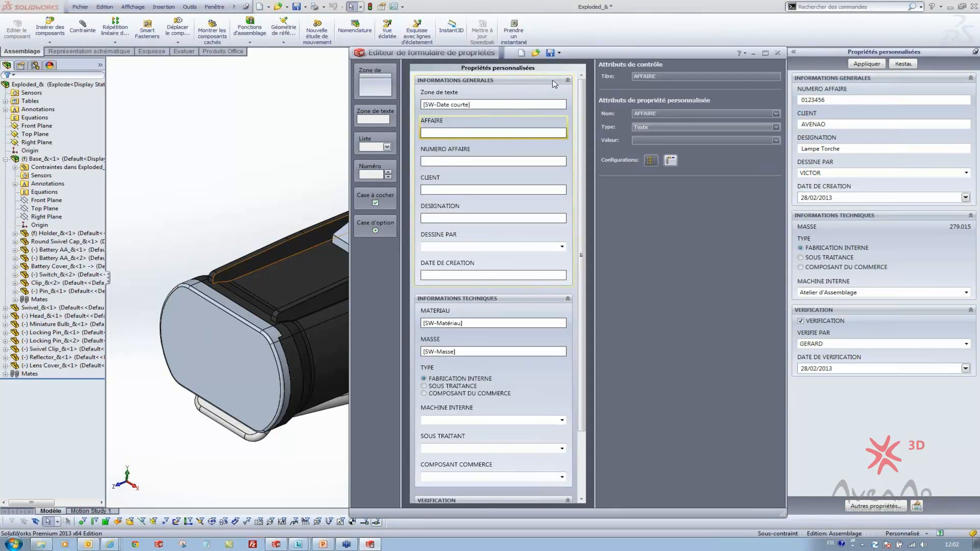
{"action": "left_click", "coordinate": [753, 53]}
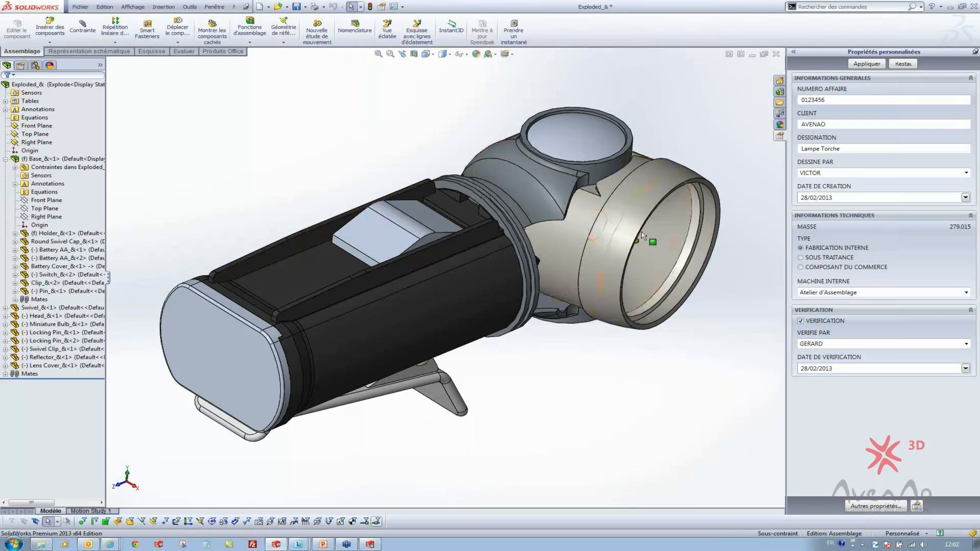
{"action": "left_click_drag", "start_coordinate": [638, 237], "coordinate": [579, 243]}
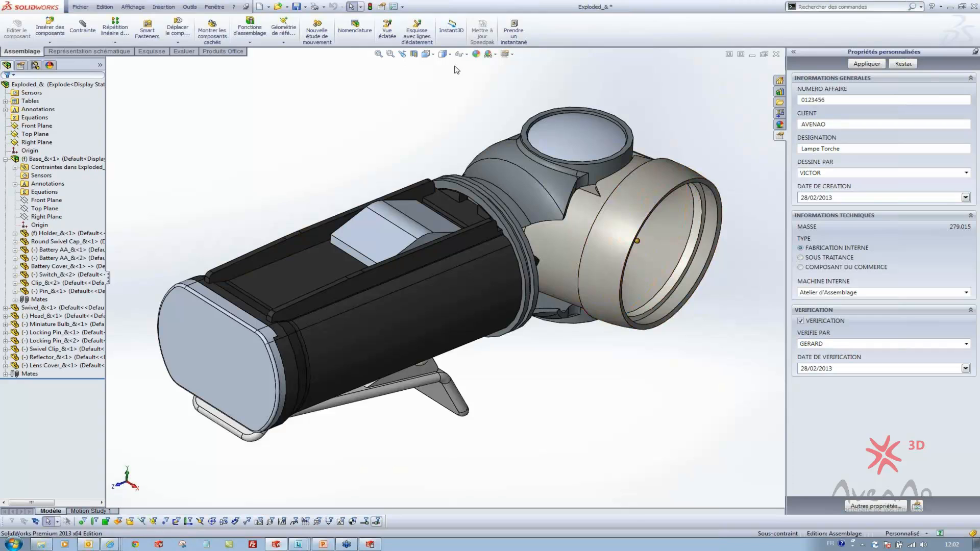
Step: Check the folder set for Fichiers de propriétés personnalisées among the file locations in the system options
{"action": "left_click", "coordinate": [393, 8]}
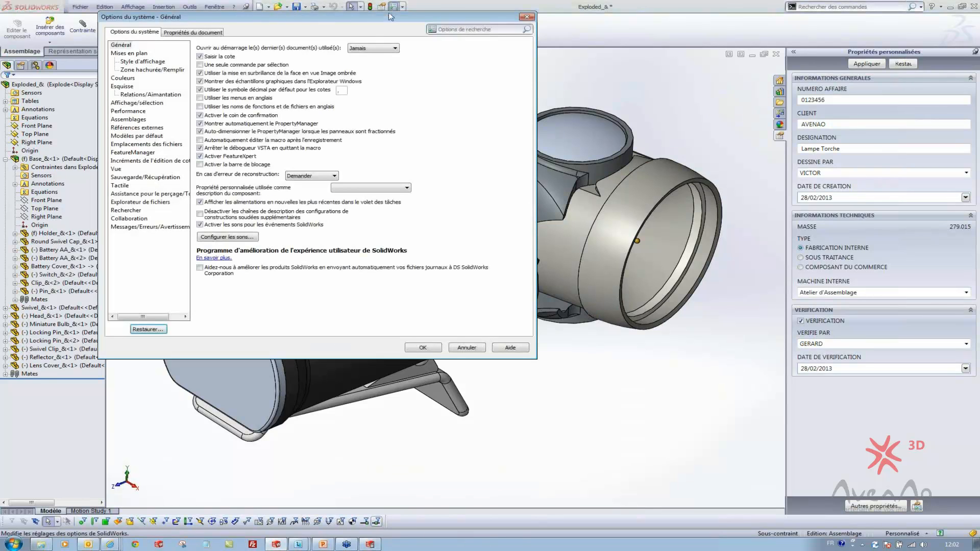
{"action": "left_click_drag", "start_coordinate": [388, 18], "coordinate": [482, 59]}
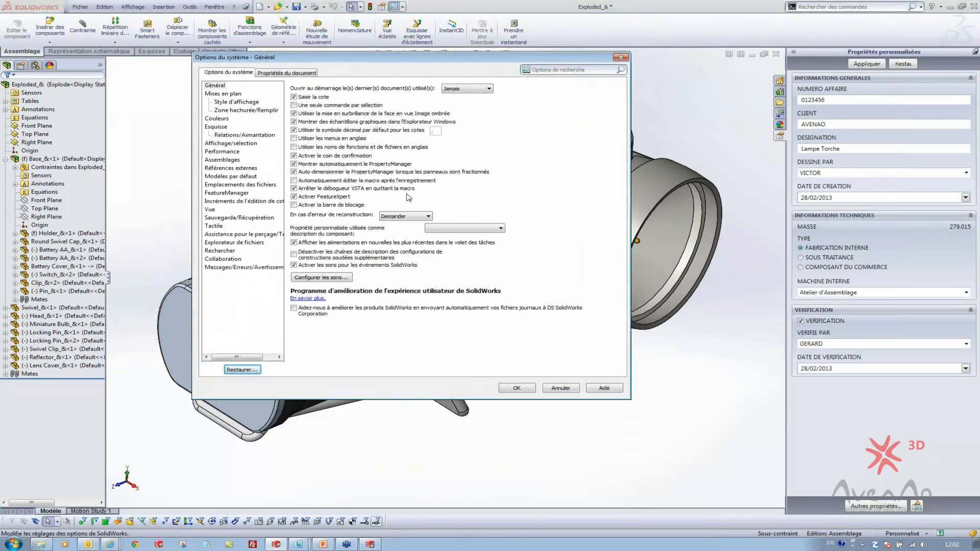
{"action": "left_click", "coordinate": [260, 187]}
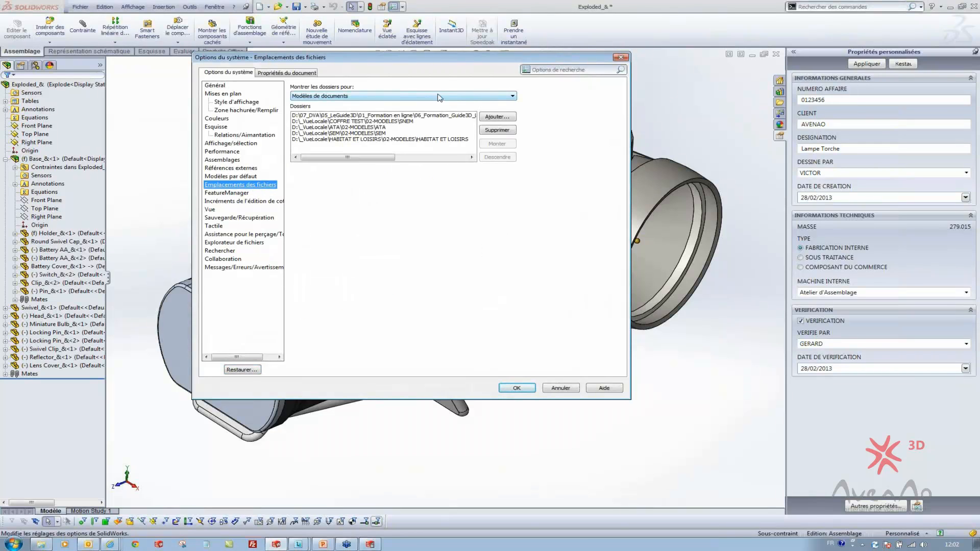
{"action": "left_click", "coordinate": [414, 96]}
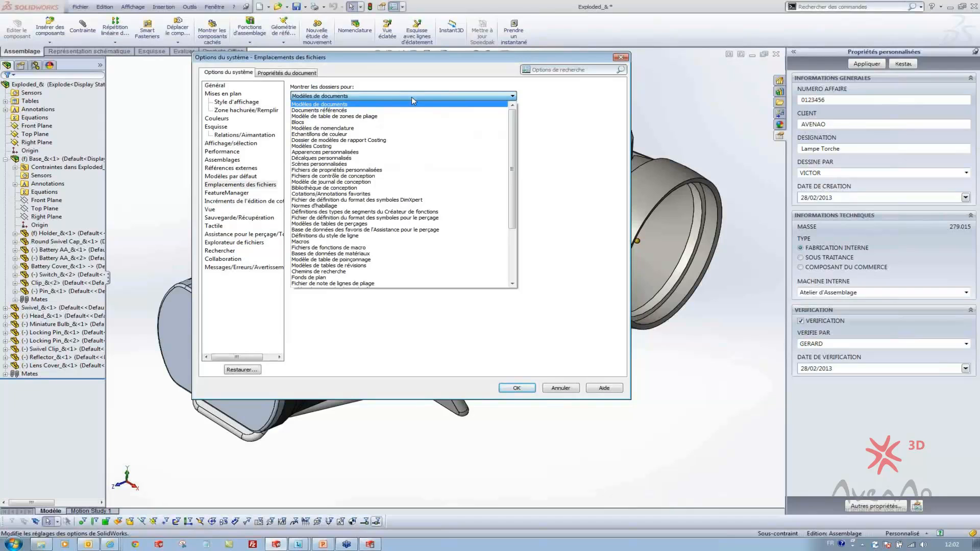
{"action": "left_click", "coordinate": [358, 173]}
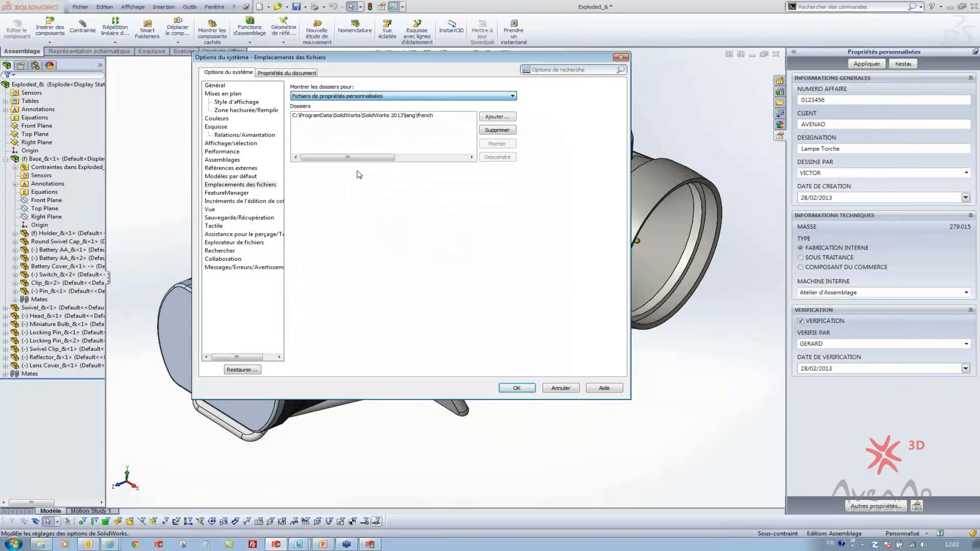
{"action": "left_click", "coordinate": [343, 119]}
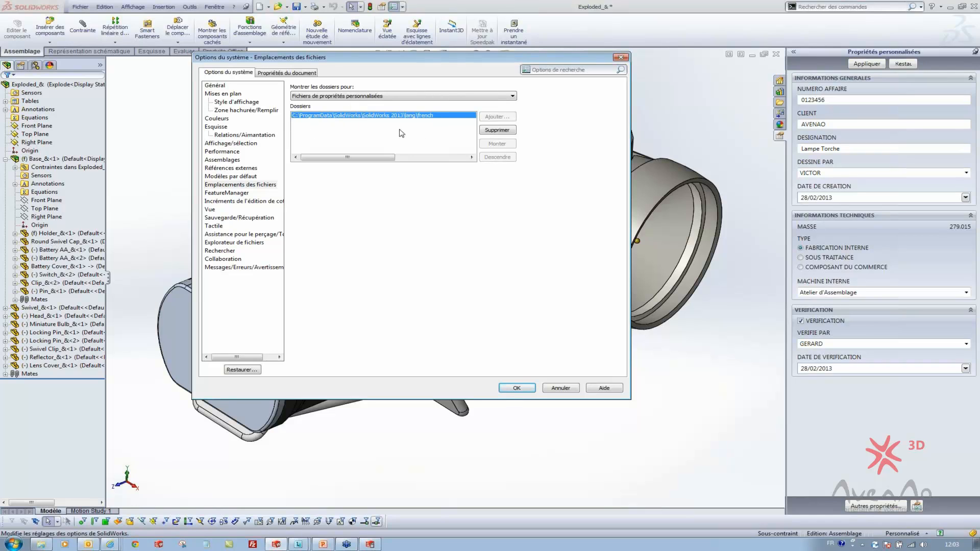
{"action": "left_click", "coordinate": [432, 96]}
{"action": "left_click", "coordinate": [431, 96]}
{"action": "left_click", "coordinate": [517, 388]}
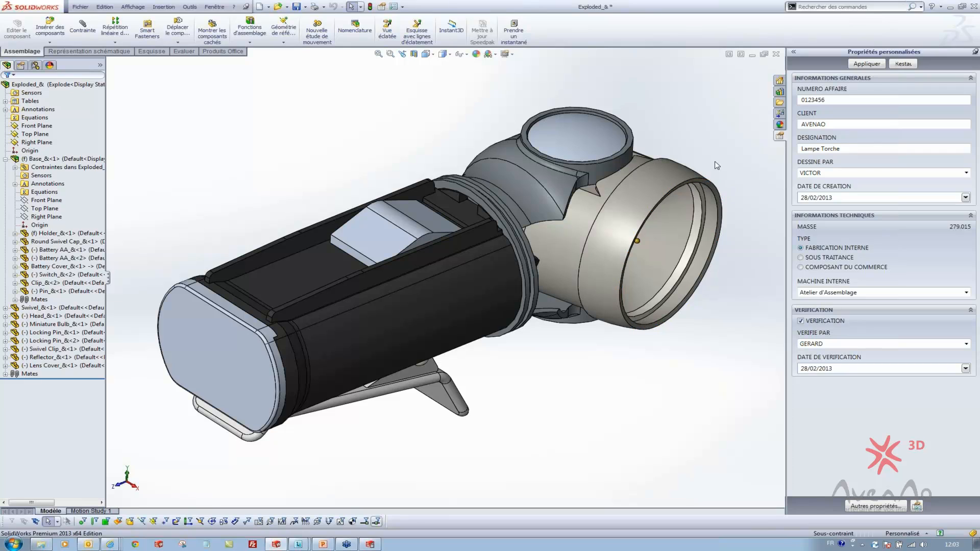
Step: Save the pending custom property changes of the assembly and open its Lens Cover part in its own window
{"action": "left_click", "coordinate": [659, 176]}
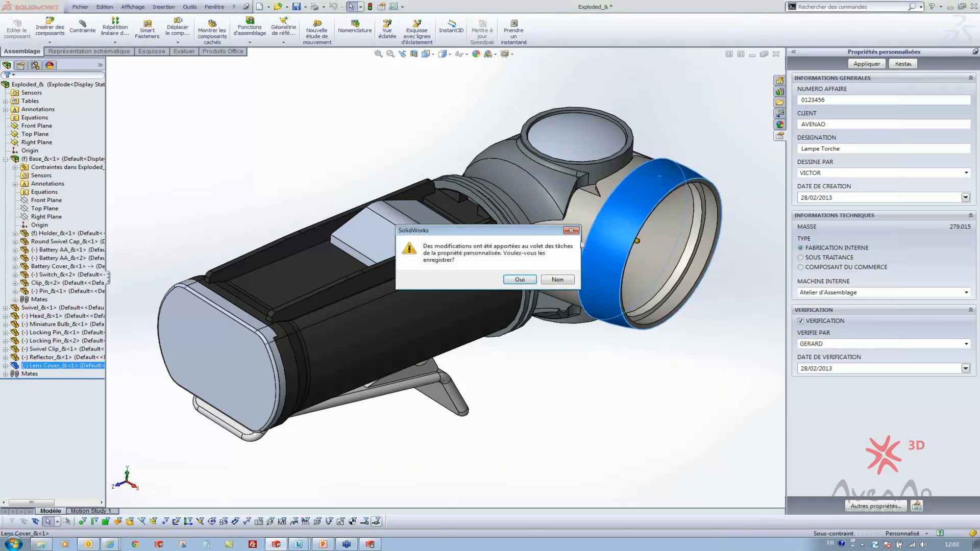
{"action": "left_click", "coordinate": [521, 278]}
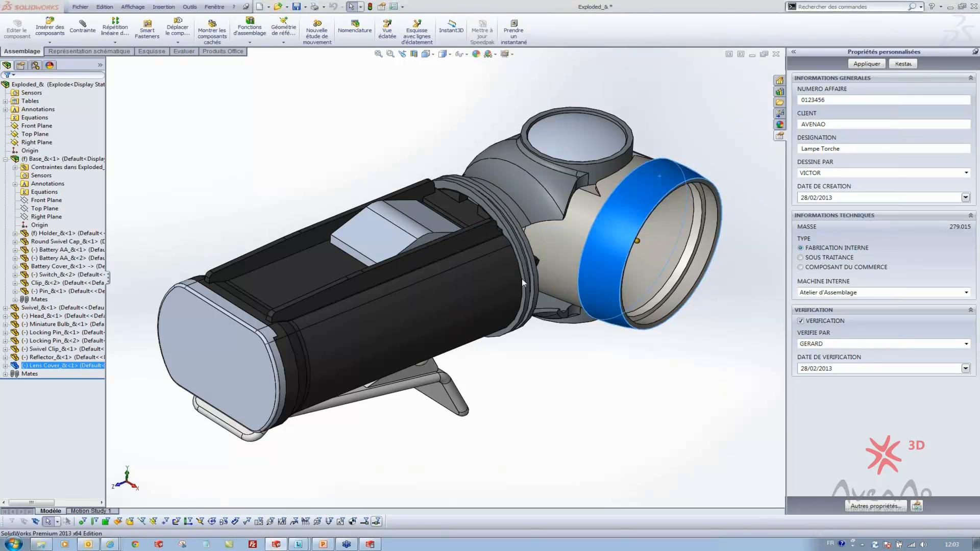
{"action": "right_click", "coordinate": [641, 204]}
{"action": "left_click", "coordinate": [648, 167]}
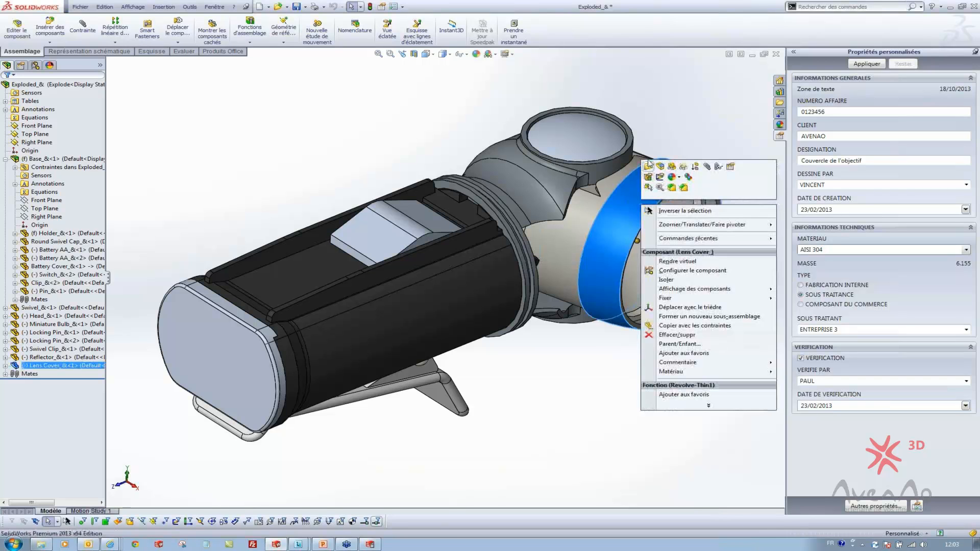
{"action": "scroll", "coordinate": [358, 218], "scroll_direction": "up", "scroll_amount": 5}
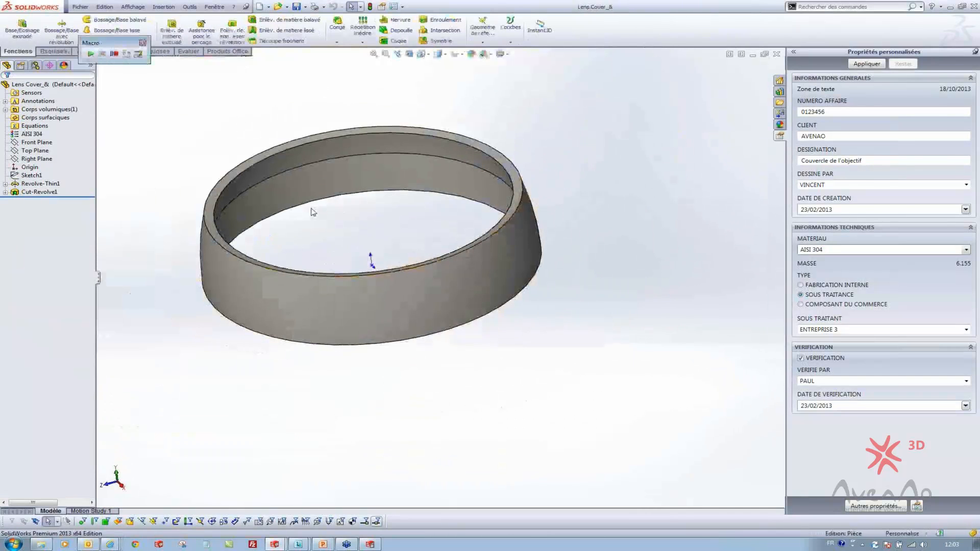
{"action": "scroll", "coordinate": [313, 205], "scroll_direction": "down", "scroll_amount": 3}
{"action": "middle_click_drag", "start_coordinate": [315, 207], "coordinate": [409, 241]}
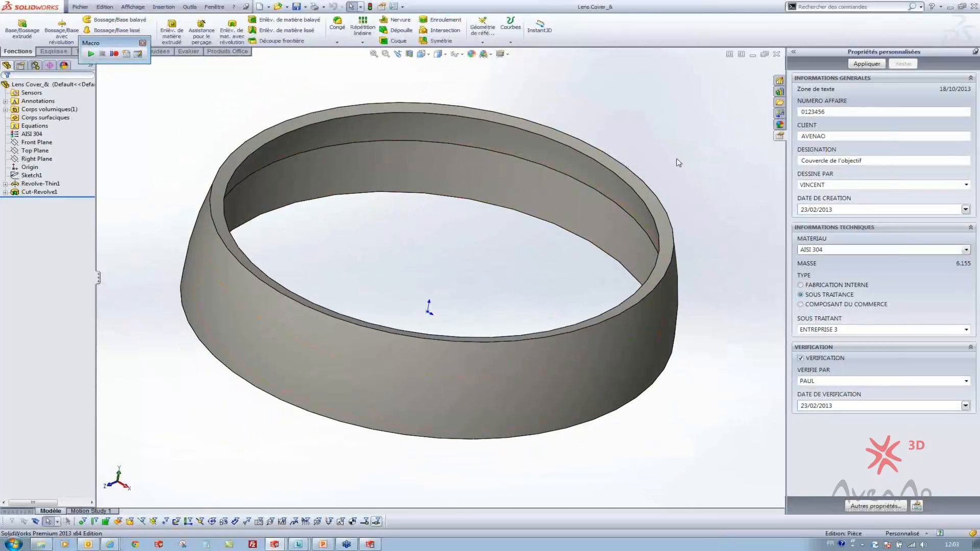
Step: Create a new part from the PIECE Guide3D template, declining each Enterprise PDM vault login and confirming to continue without connecting
{"action": "left_click", "coordinate": [80, 7]}
{"action": "left_click", "coordinate": [94, 21]}
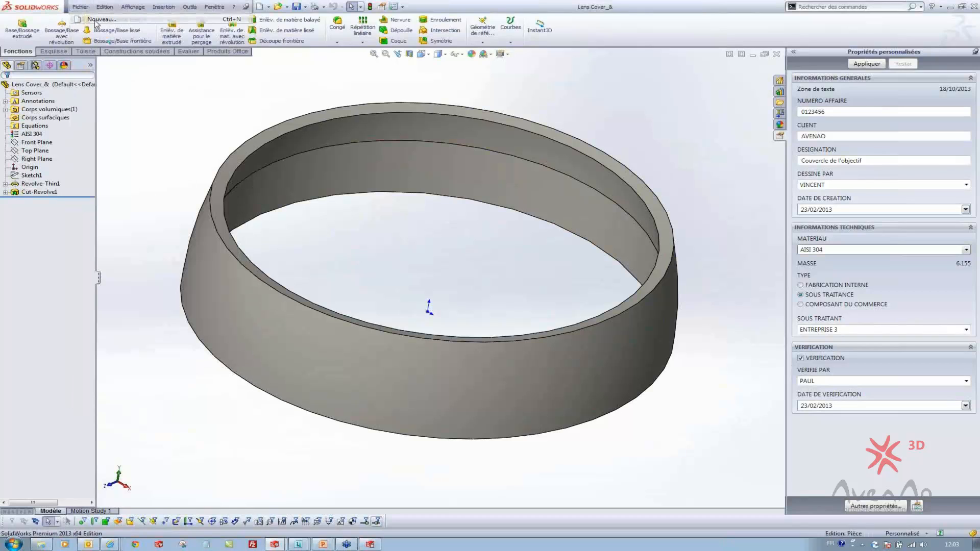
{"action": "left_click", "coordinate": [500, 124]}
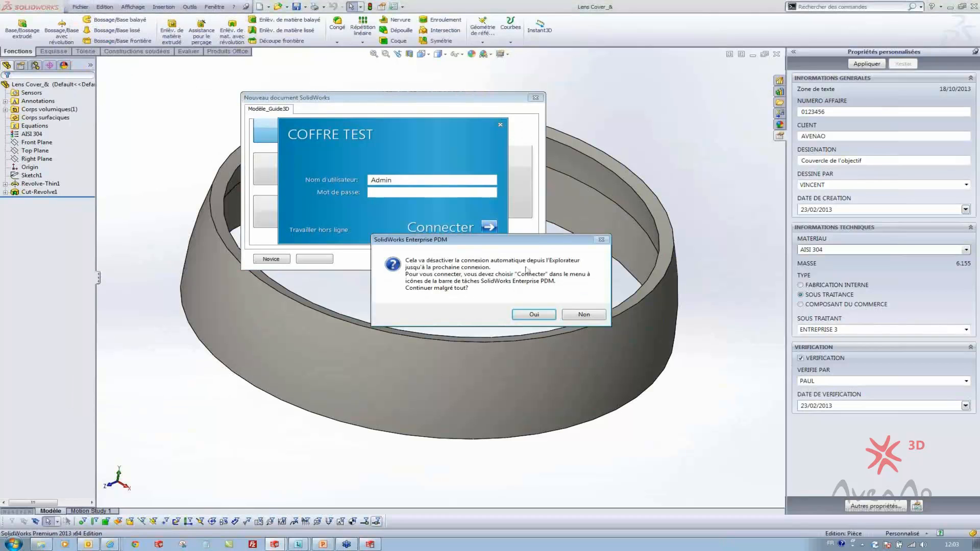
{"action": "left_click", "coordinate": [529, 313]}
{"action": "left_click", "coordinate": [501, 125]}
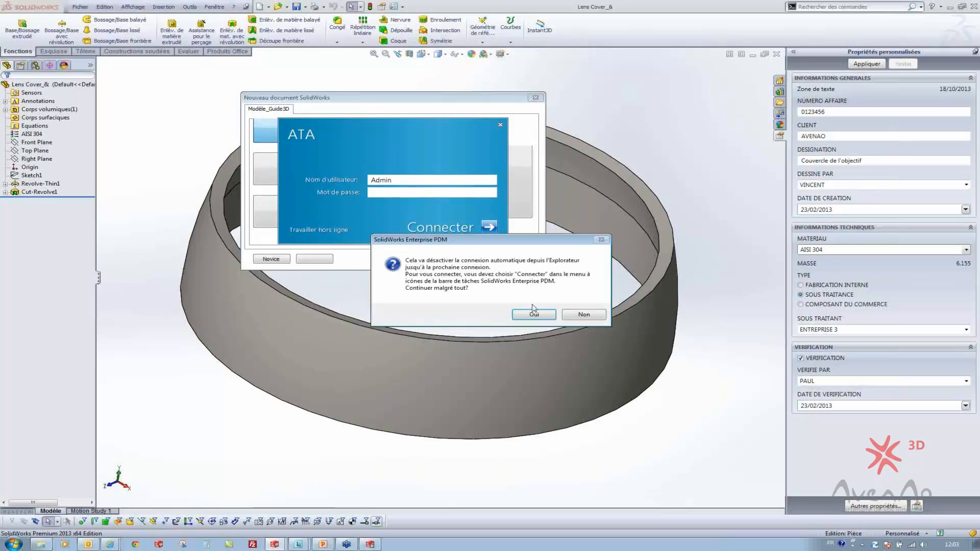
{"action": "left_click", "coordinate": [534, 312]}
{"action": "left_click", "coordinate": [501, 125]}
{"action": "left_click", "coordinate": [532, 313]}
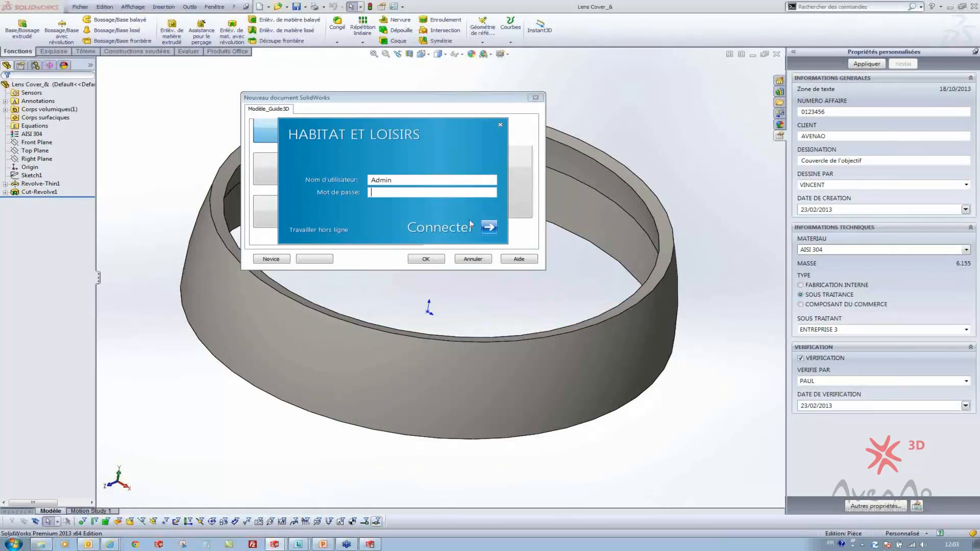
{"action": "left_click", "coordinate": [500, 125]}
{"action": "left_click", "coordinate": [531, 314]}
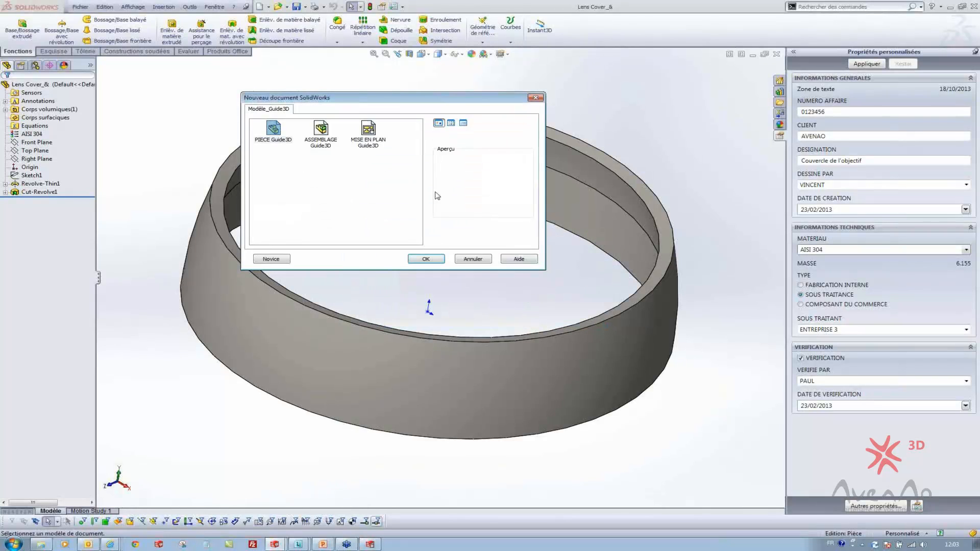
{"action": "double_click", "coordinate": [279, 135]}
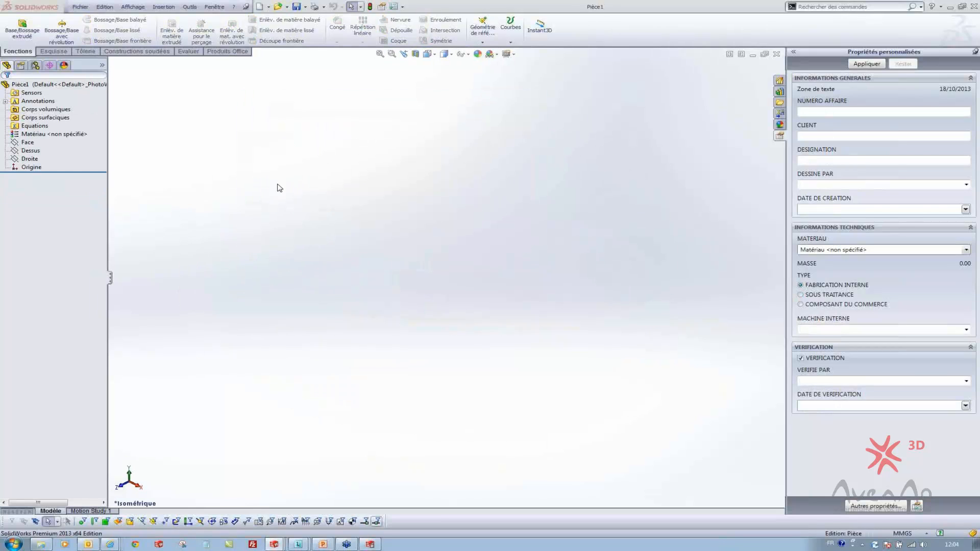
Step: Sketch a corner rectangle about 115 by 59 mm on the Dessus plane, starting at the origin
{"action": "left_click", "coordinate": [30, 151]}
{"action": "left_click", "coordinate": [37, 138]}
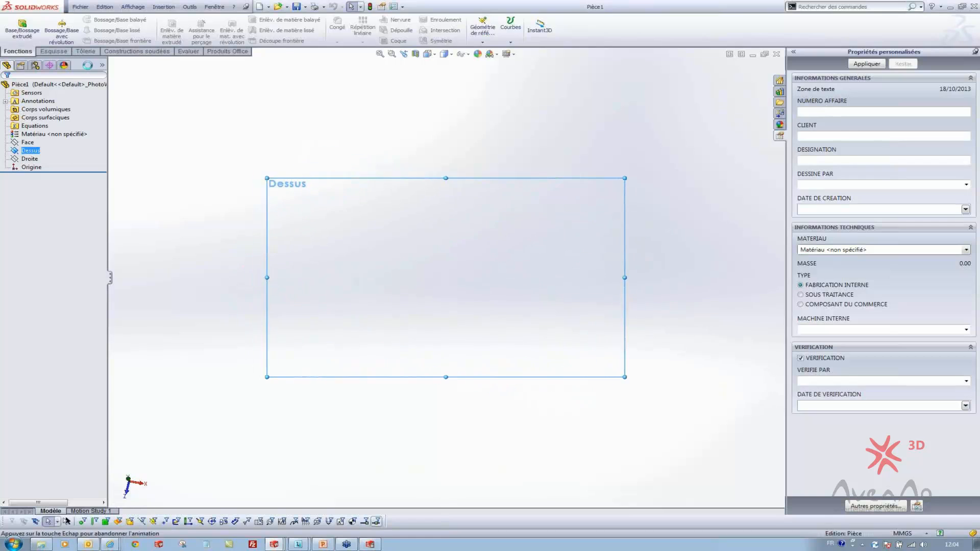
{"action": "left_click", "coordinate": [68, 29]}
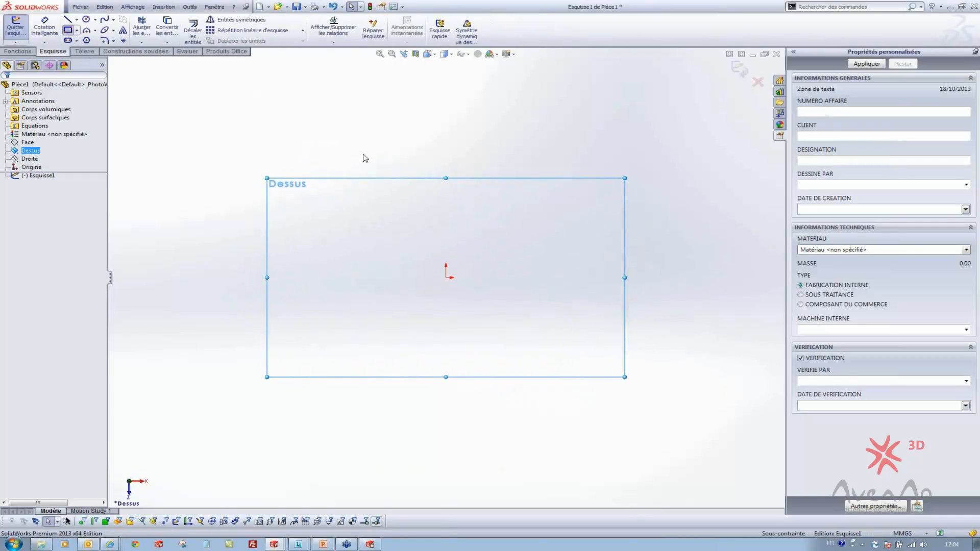
{"action": "left_click", "coordinate": [446, 276]}
{"action": "left_click", "coordinate": [699, 161]}
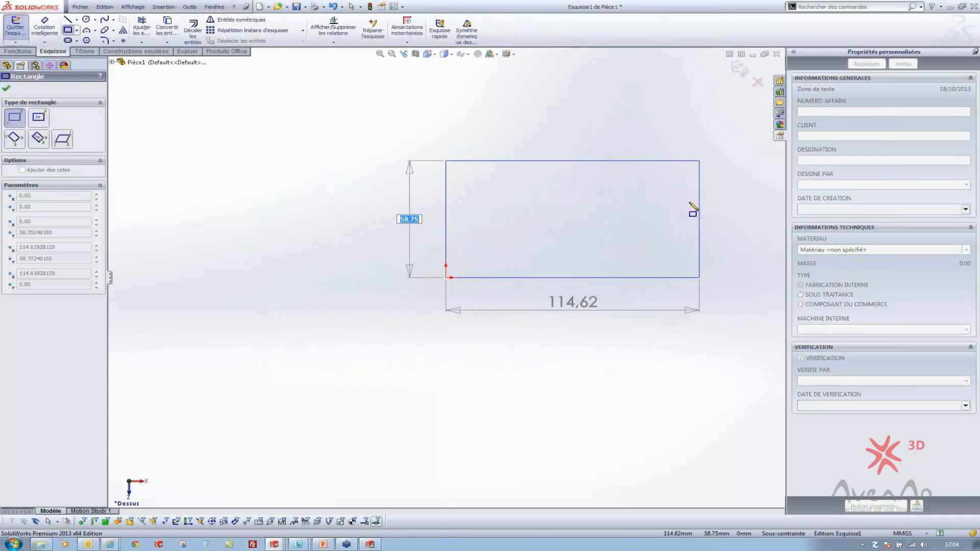
Step: Dimension the rectangle's width and height at their drawn sizes, and extrude it into a solid plate
{"action": "key", "text": "s"}
{"action": "left_click", "coordinate": [698, 218]}
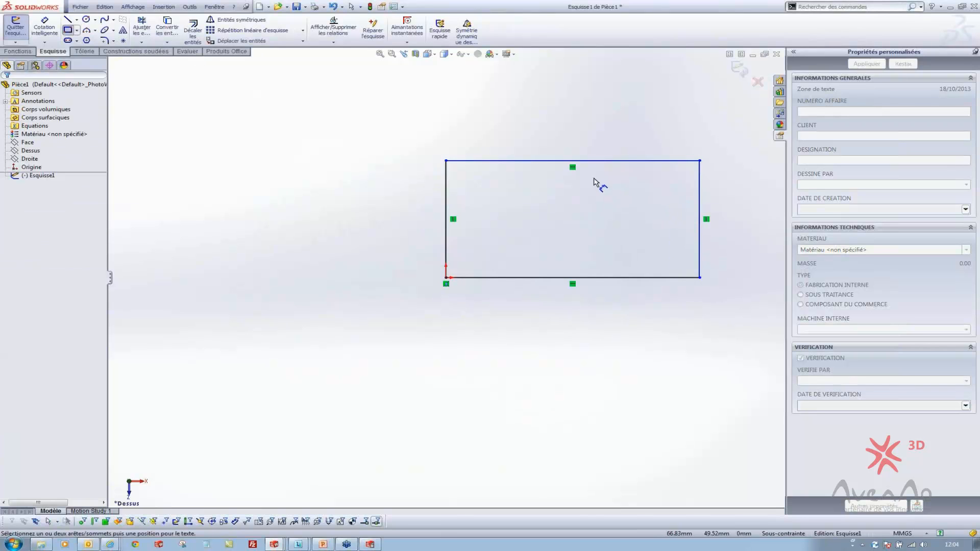
{"action": "left_click", "coordinate": [588, 161]}
{"action": "left_click", "coordinate": [580, 154]}
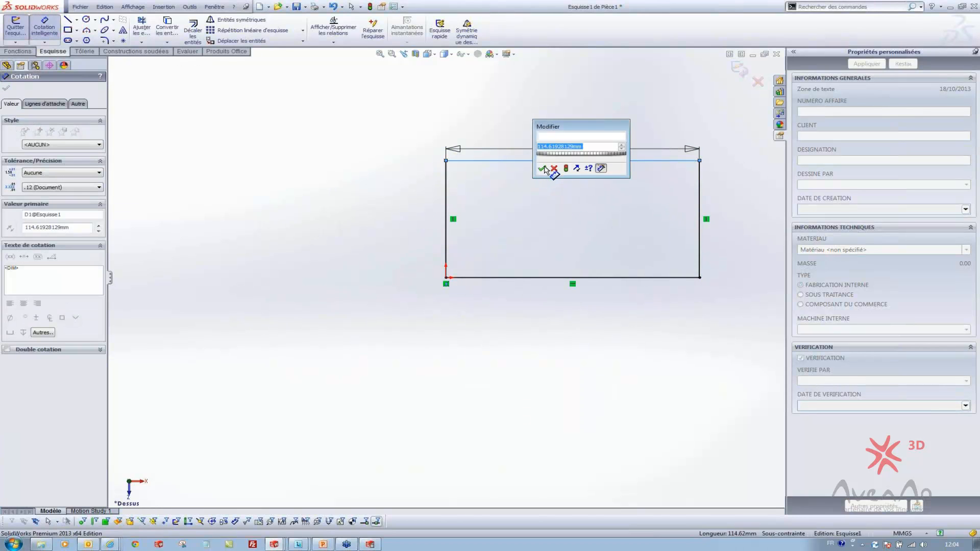
{"action": "left_click", "coordinate": [545, 167]}
{"action": "left_click", "coordinate": [444, 202]}
{"action": "left_click", "coordinate": [411, 220]}
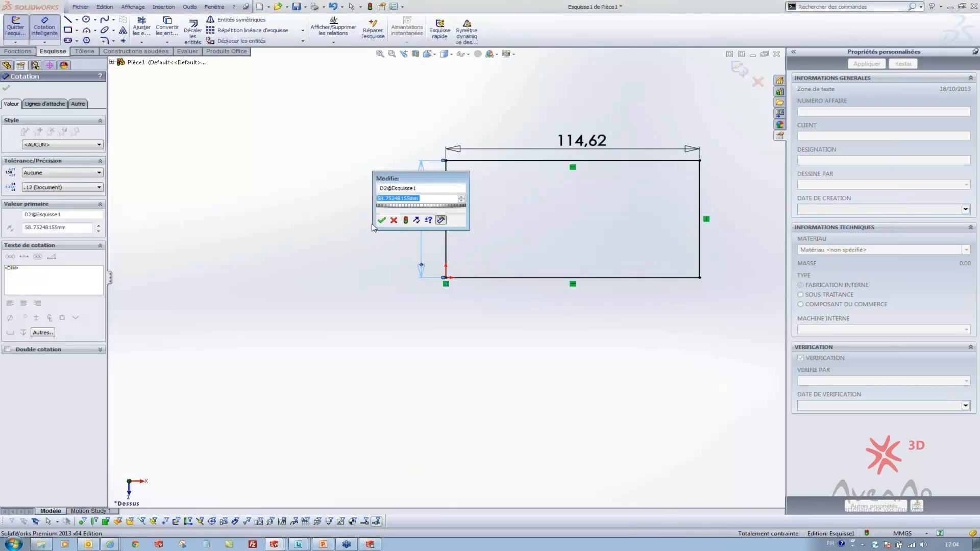
{"action": "key", "text": "Return"}
{"action": "left_click", "coordinate": [11, 51]}
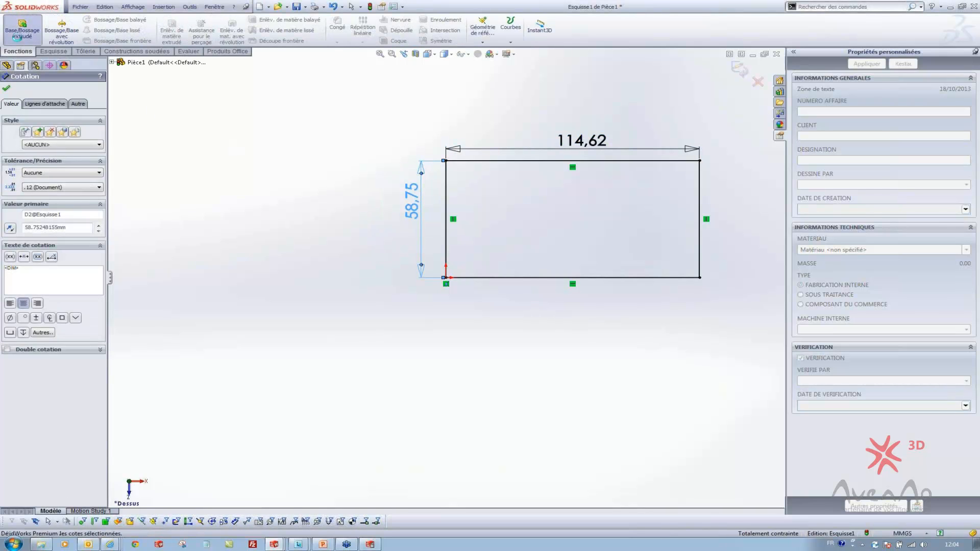
{"action": "left_click", "coordinate": [22, 29]}
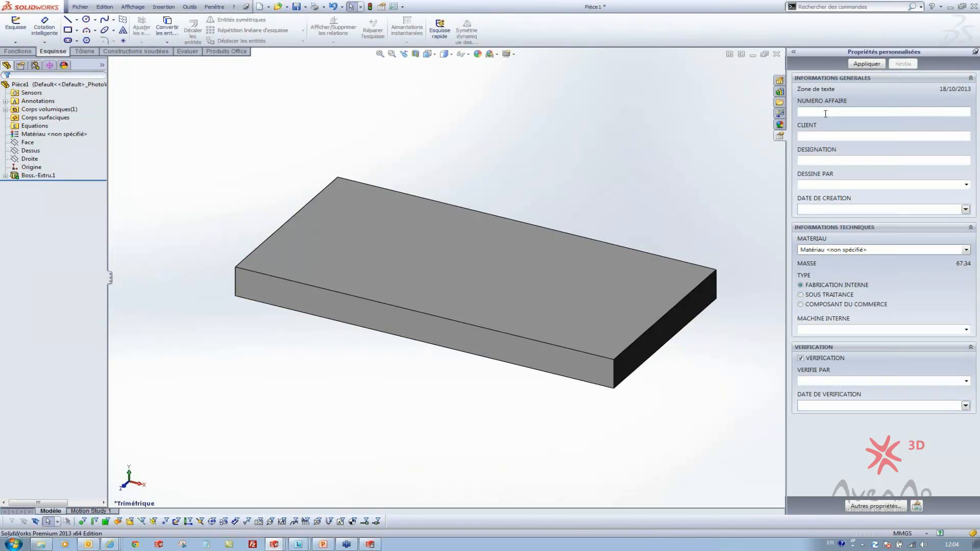
Step: Fill in the part's NUMERO AFFAIRE, set CLIENT to AVENAO and DESIGNATION to Plaque in the custom properties form
{"action": "left_click", "coordinate": [868, 113]}
{"action": "type", "text": "00005"}
{"action": "left_click", "coordinate": [872, 138]}
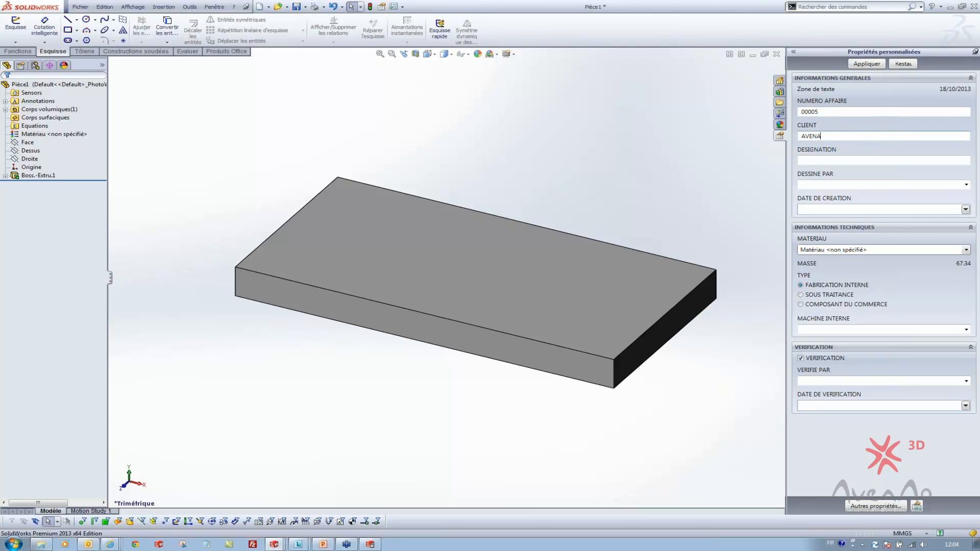
{"action": "left_click", "coordinate": [893, 162]}
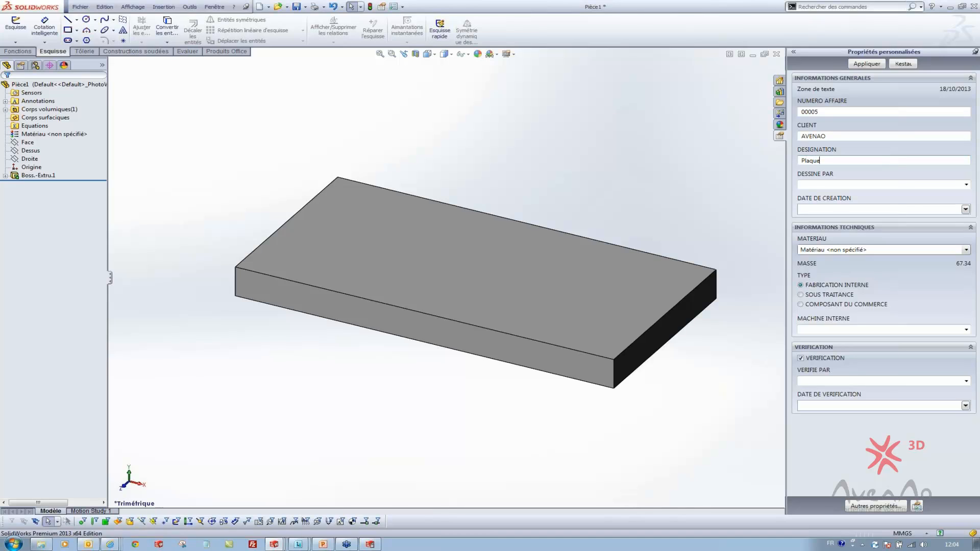
Step: Choose the draughtsman's name for DESSINE PAR and set DATE DE CREATION to 25/10/2013
{"action": "left_click", "coordinate": [909, 184]}
{"action": "left_click", "coordinate": [966, 185]}
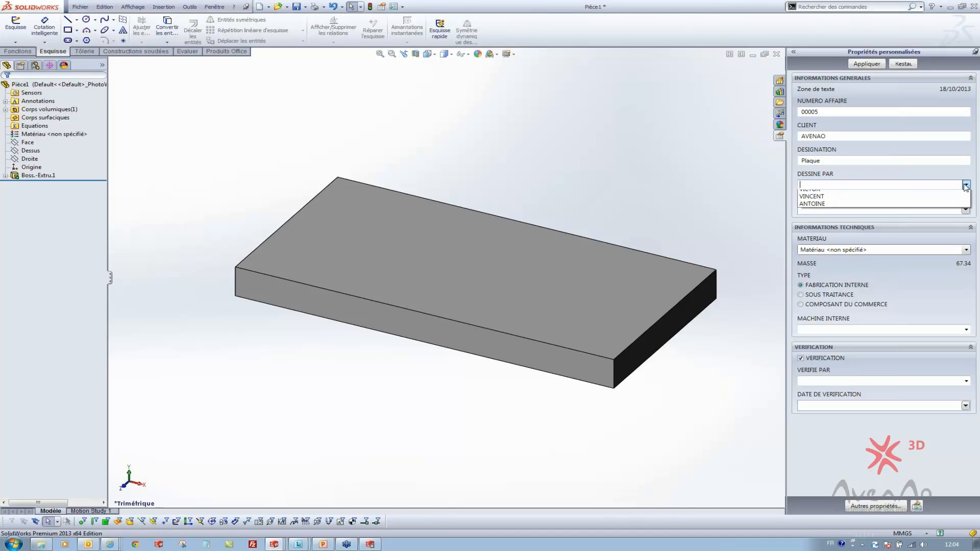
{"action": "left_click", "coordinate": [950, 204]}
{"action": "left_click", "coordinate": [889, 210]}
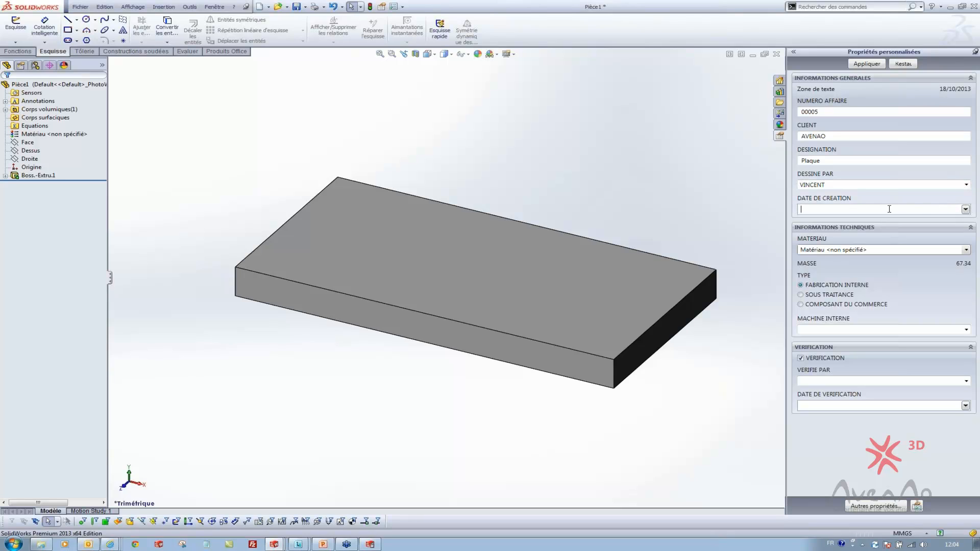
{"action": "left_click", "coordinate": [965, 209]}
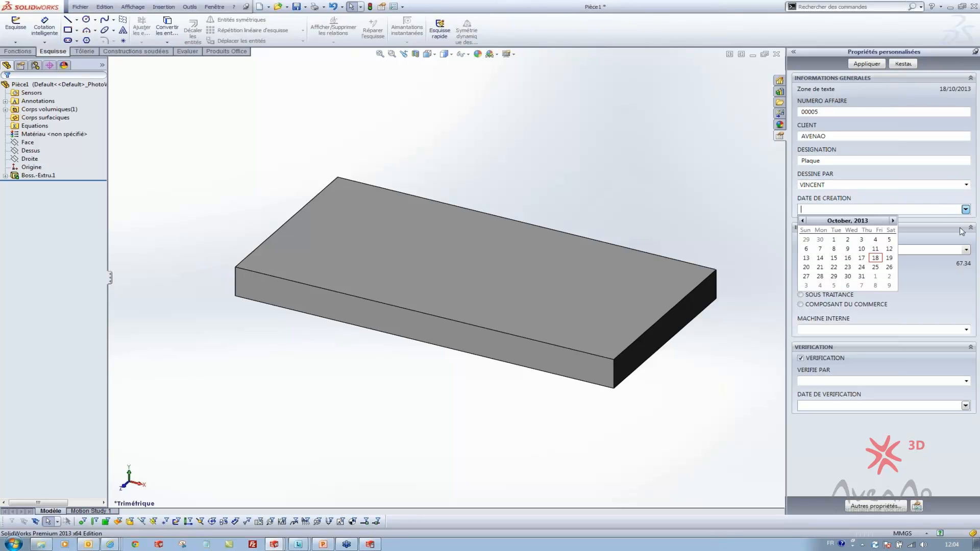
{"action": "left_click", "coordinate": [876, 267]}
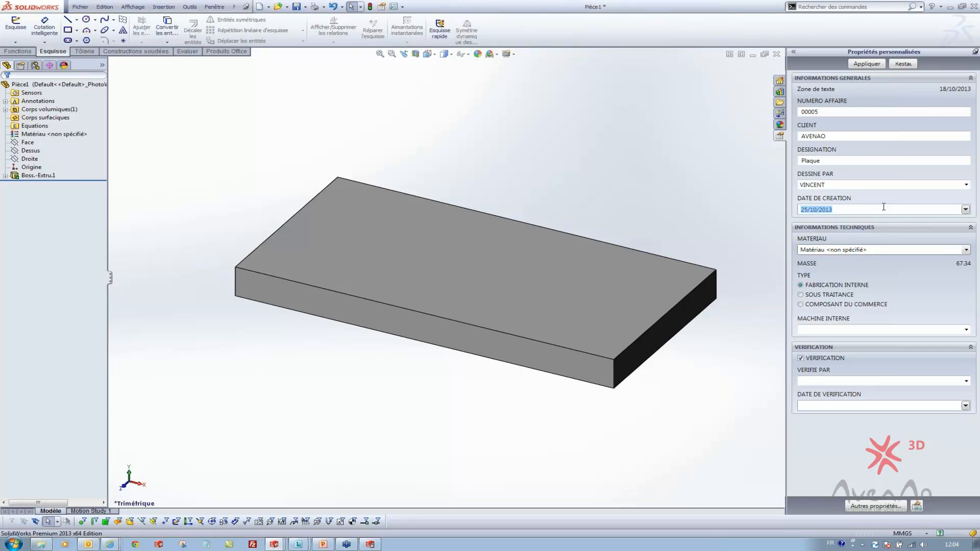
{"action": "left_click", "coordinate": [843, 211]}
{"action": "left_click", "coordinate": [28, 142]}
Step: Set the plate's MATERIAU to Céramique and save the pending custom property changes
{"action": "left_click", "coordinate": [966, 250]}
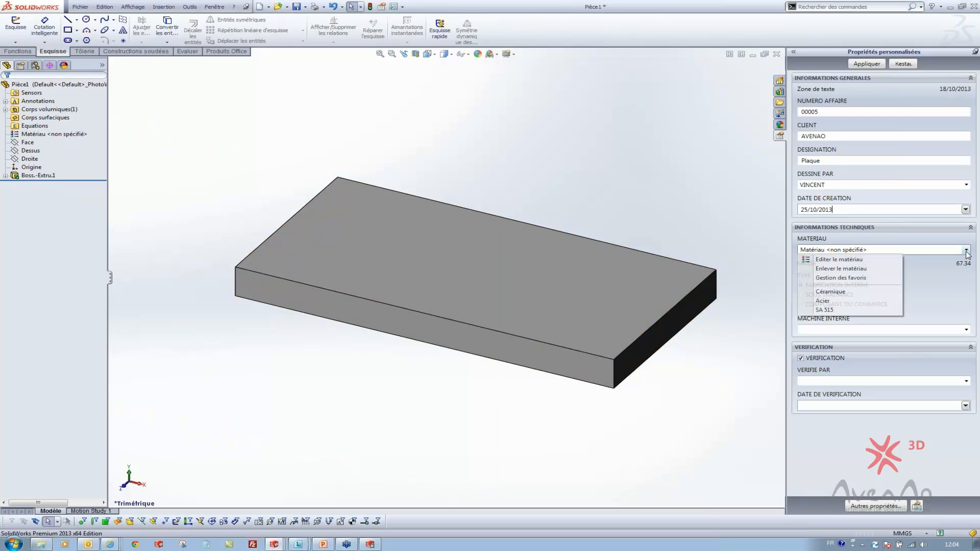
{"action": "left_click", "coordinate": [883, 294]}
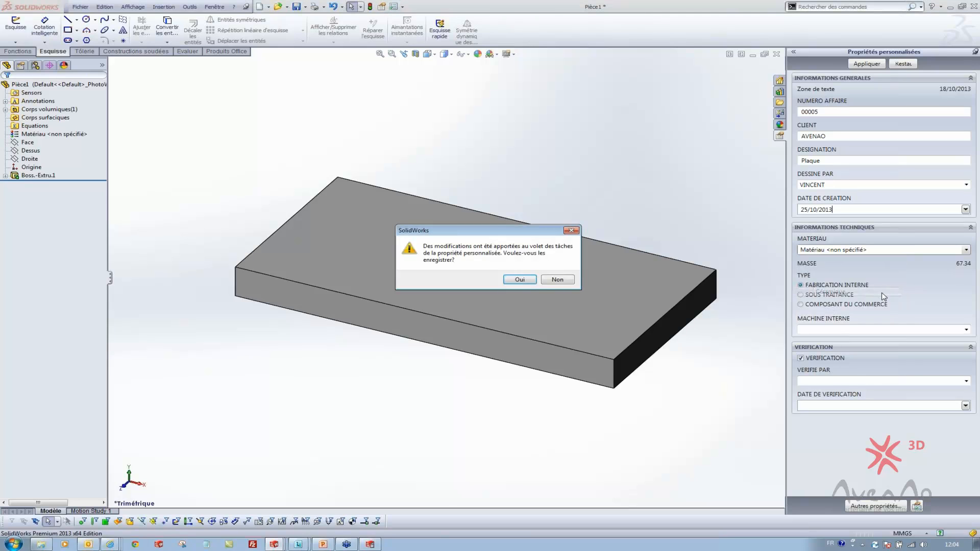
{"action": "left_click", "coordinate": [514, 281]}
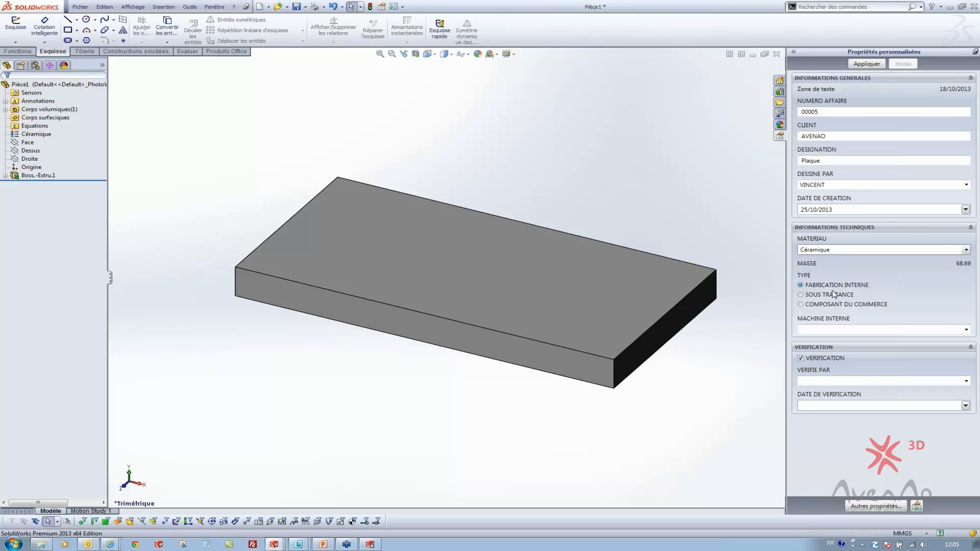
Step: Review the MACHINE INTERNE choices for FABRICATION INTERNE and the SOUS TRAITANT choices for SOUS TRAITANCE
{"action": "left_click", "coordinate": [966, 329]}
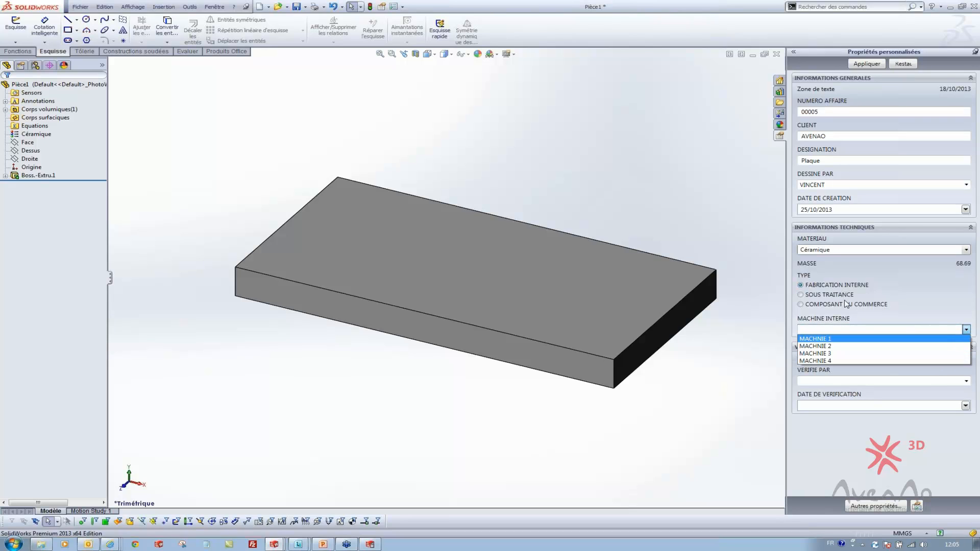
{"action": "left_click", "coordinate": [827, 298]}
{"action": "left_click", "coordinate": [799, 295]}
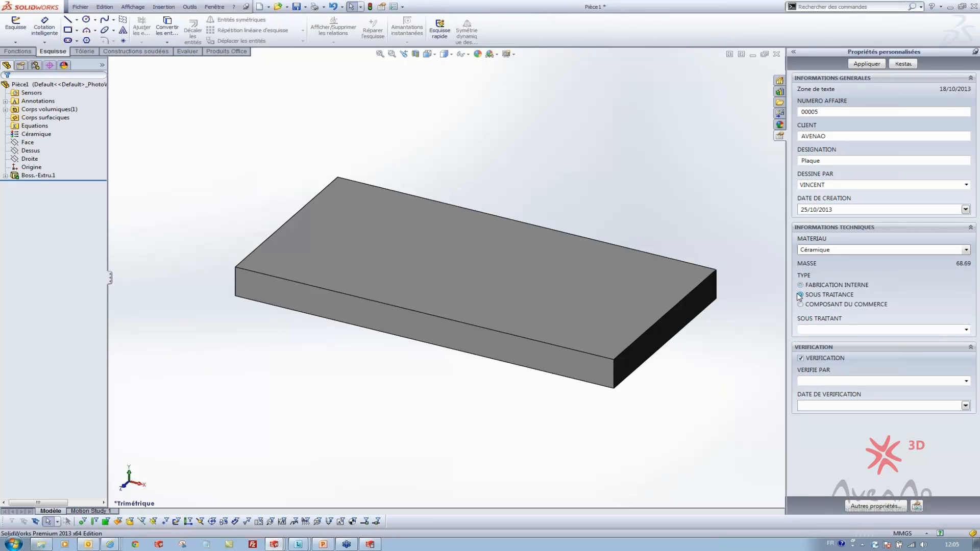
{"action": "left_click", "coordinate": [966, 330]}
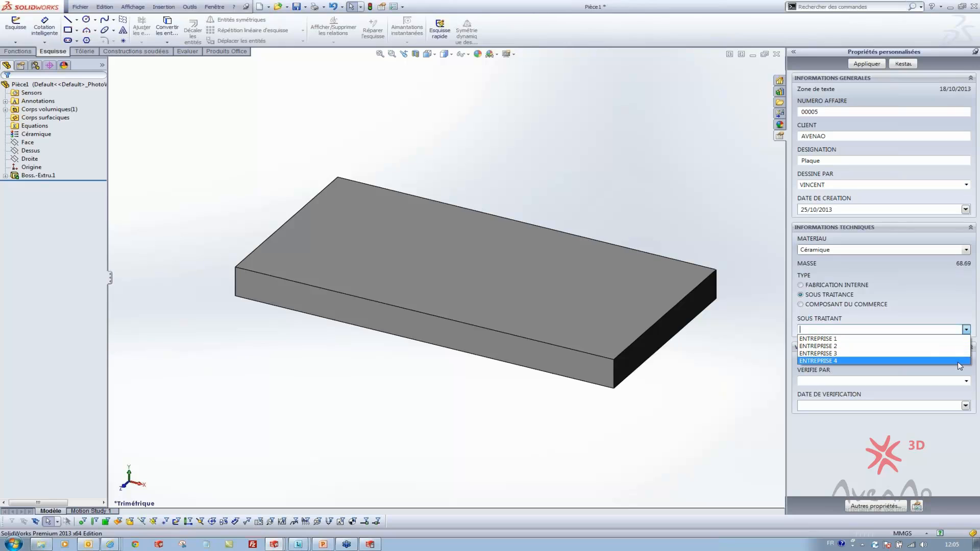
Step: Set the part's TYPE to COMPOSANT DU COMMERCE with BOSH as the COMPOSANT COMMERCE
{"action": "left_click", "coordinate": [806, 307]}
{"action": "left_click", "coordinate": [801, 305]}
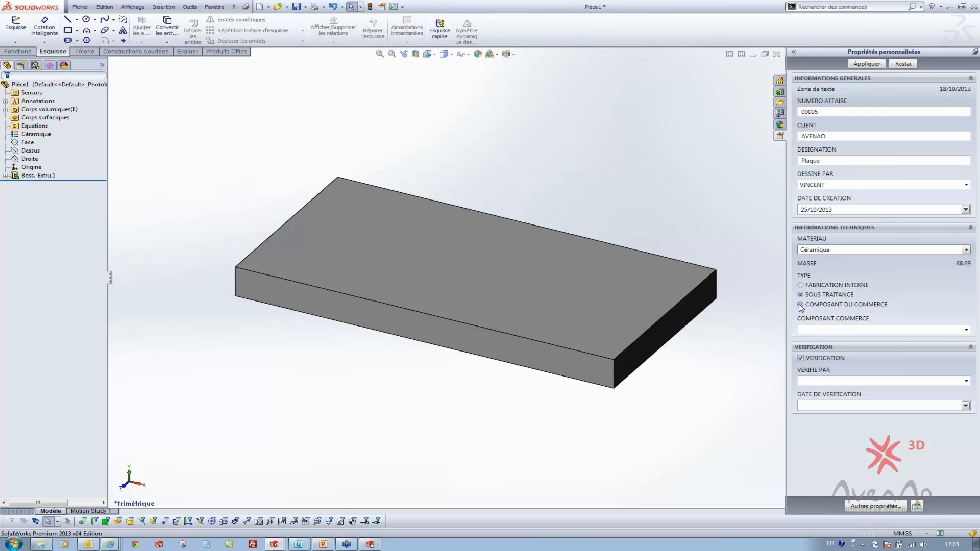
{"action": "left_click", "coordinate": [966, 330]}
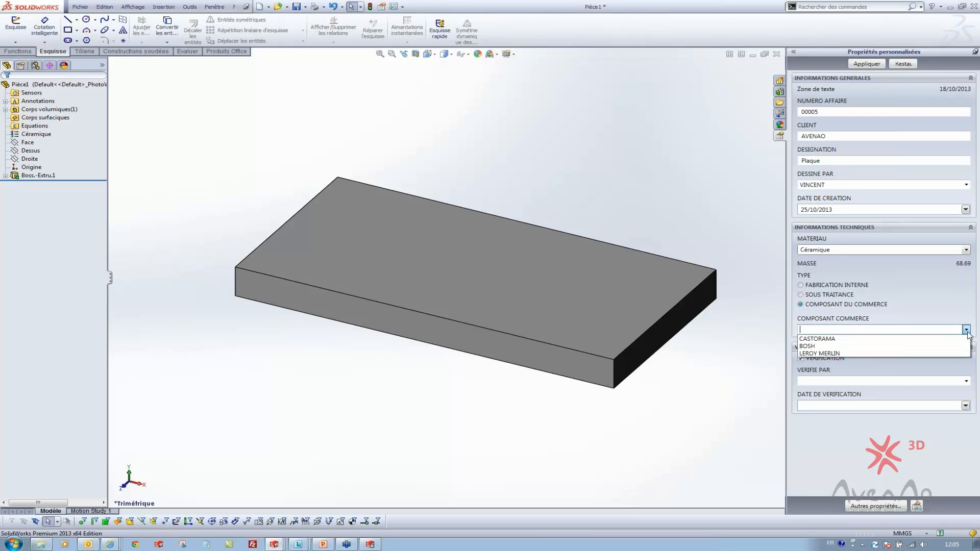
{"action": "left_click", "coordinate": [871, 348]}
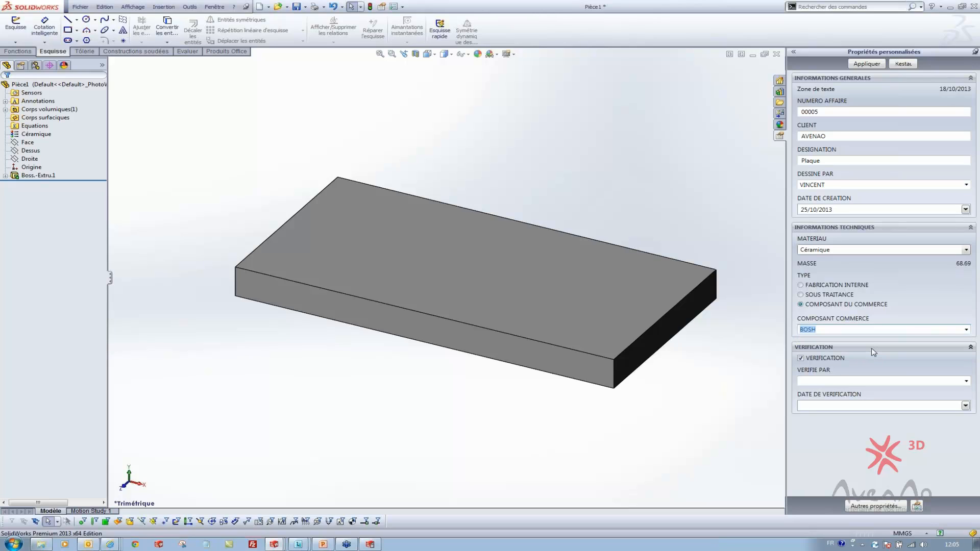
Step: Switch VERIFICATION off and on again, enter an unlisted verifier's name for VERIFIE PAR, and set DATE DE VERIFICATION to 26/10/2013
{"action": "left_click", "coordinate": [801, 359]}
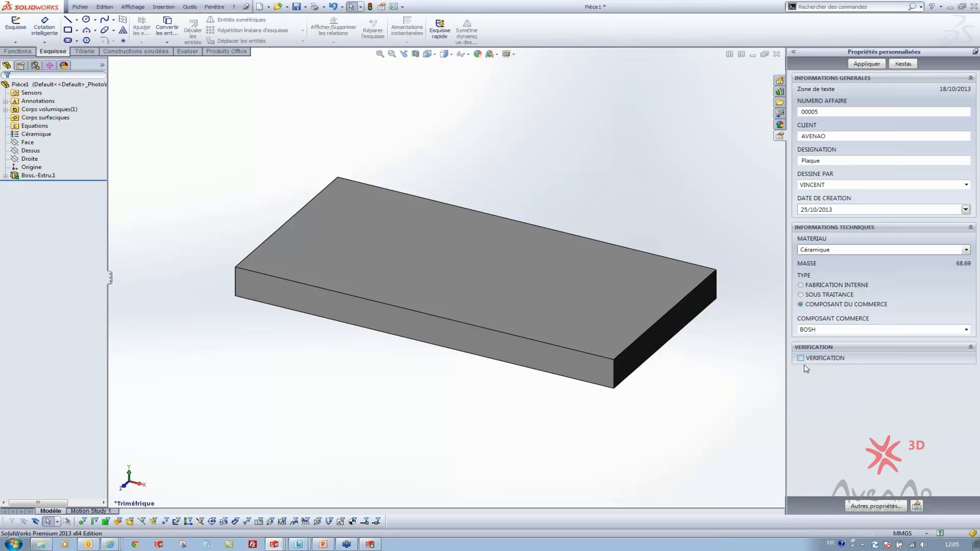
{"action": "left_click", "coordinate": [801, 359]}
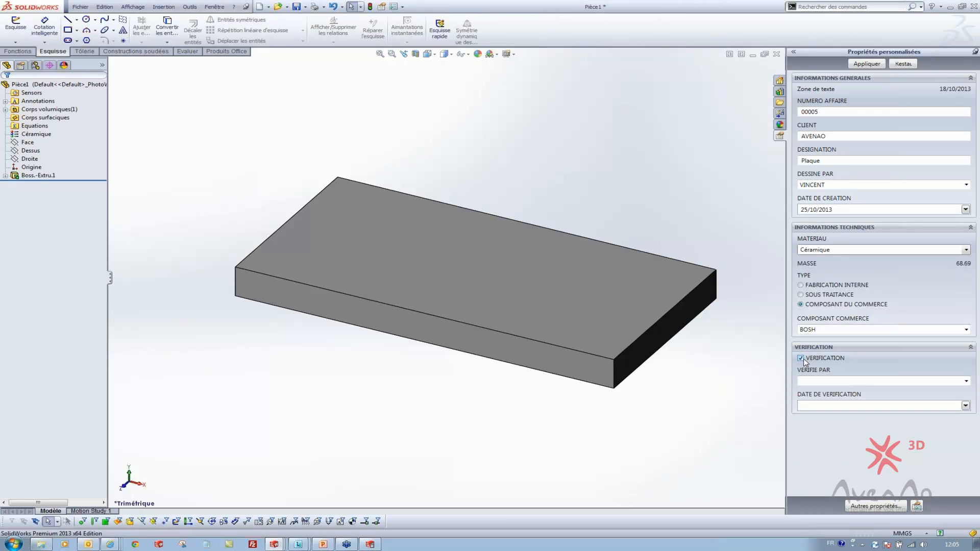
{"action": "left_click", "coordinate": [966, 381]}
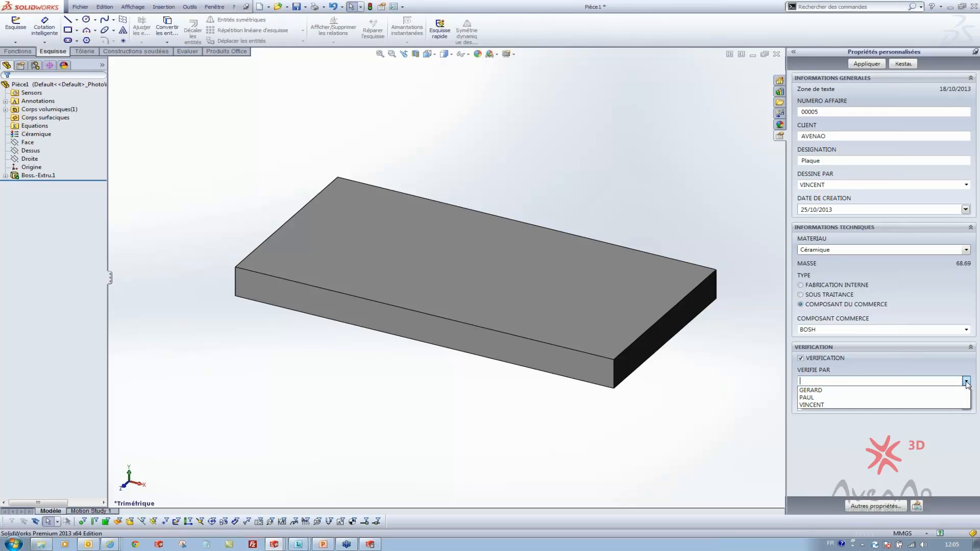
{"action": "left_click", "coordinate": [875, 382]}
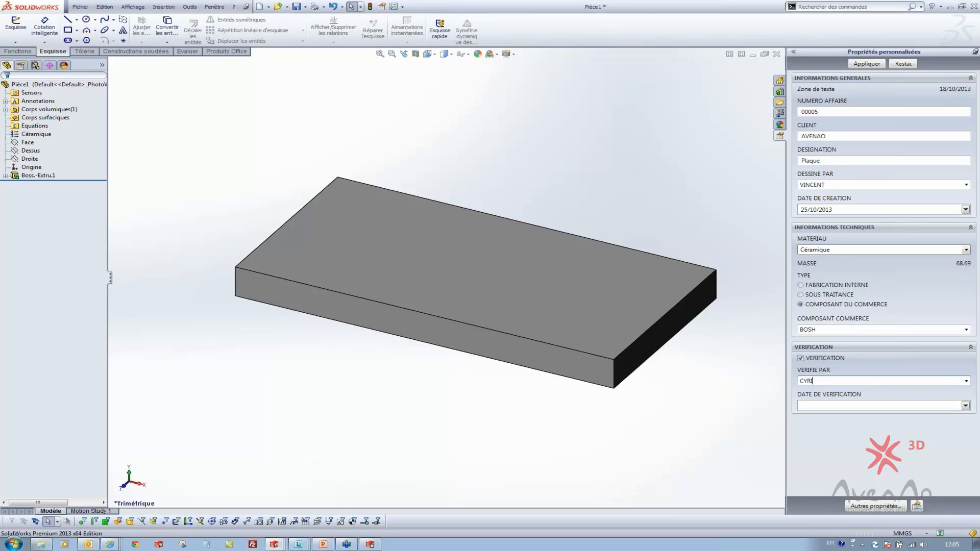
{"action": "left_click", "coordinate": [932, 406]}
{"action": "left_click", "coordinate": [965, 406]}
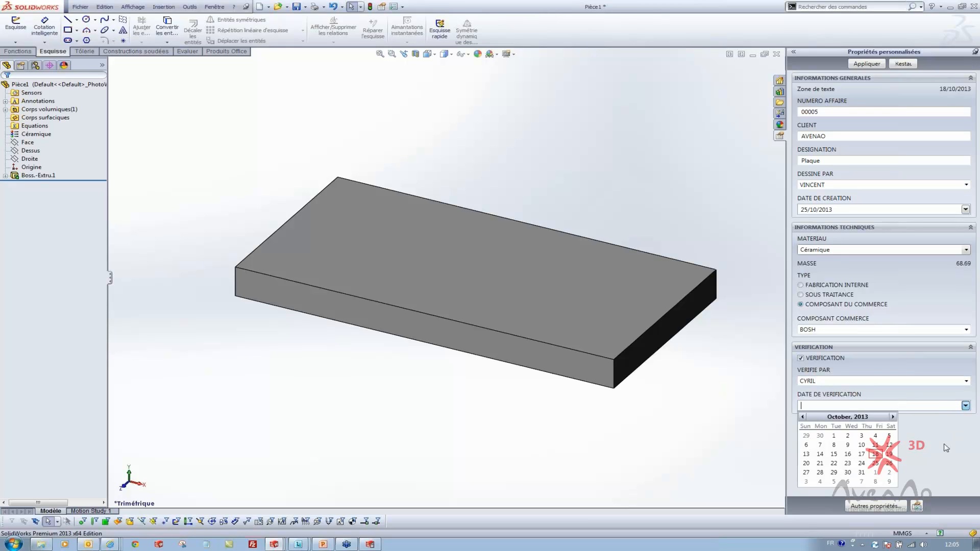
{"action": "left_click", "coordinate": [889, 463]}
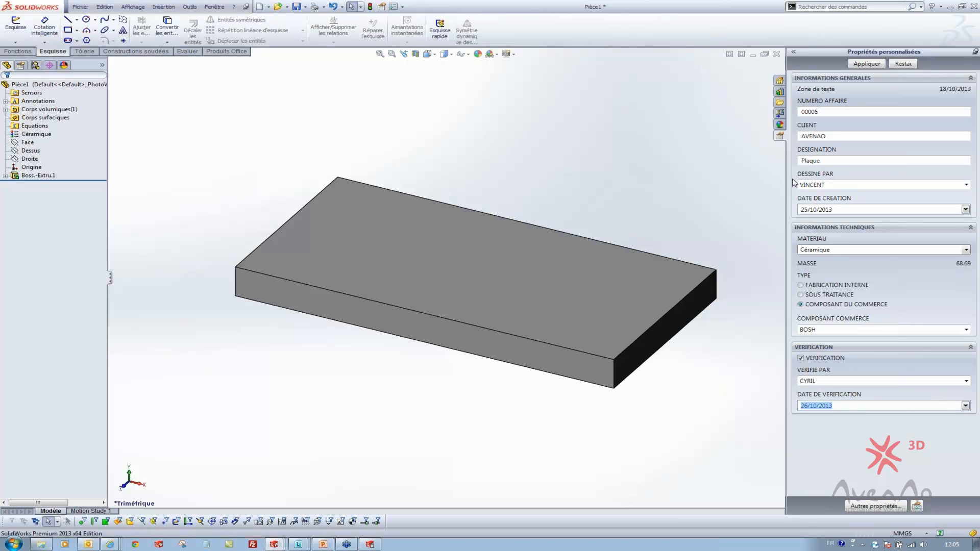
Step: Review the part's configuration-specific file properties without changing them and apply the pending custom property values
{"action": "left_click", "coordinate": [867, 64]}
{"action": "left_click", "coordinate": [381, 7]}
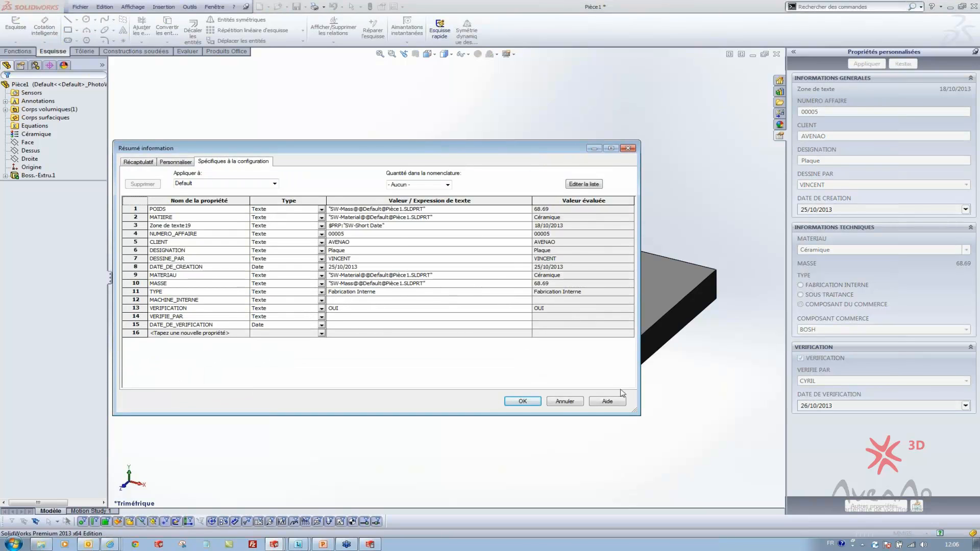
{"action": "left_click", "coordinate": [565, 401]}
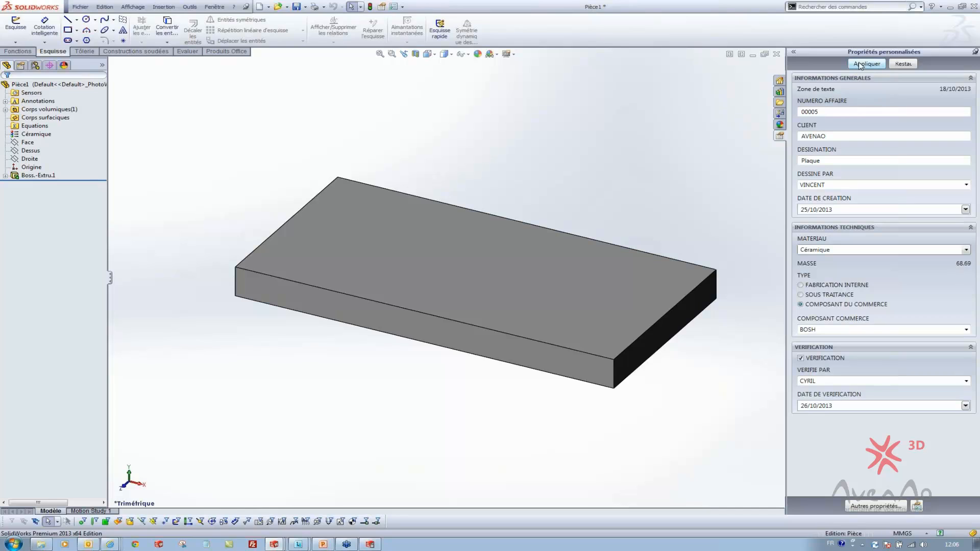
{"action": "left_click", "coordinate": [859, 63]}
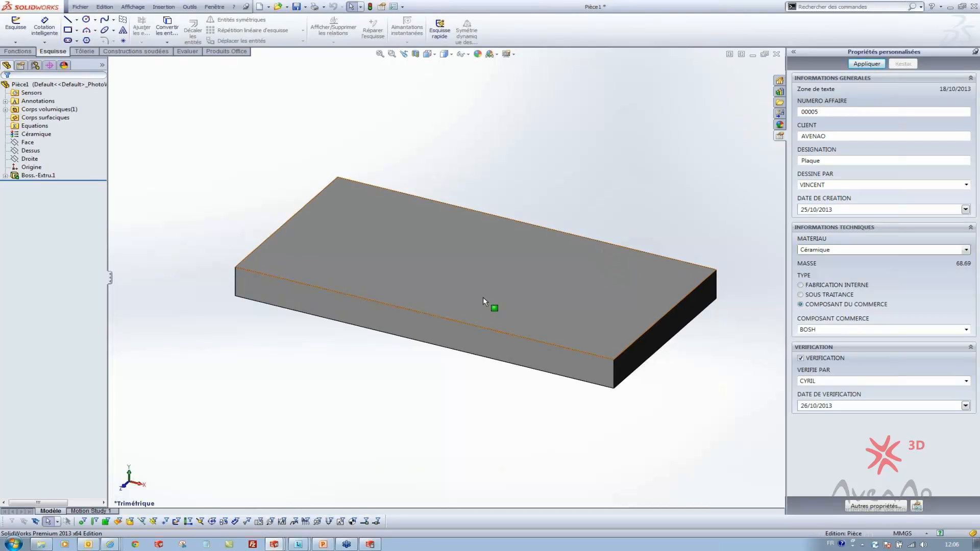
Step: Save the plate part in the Exploded_View folder as 001_1206
{"action": "scroll", "coordinate": [499, 295], "scroll_direction": "up", "scroll_amount": 1}
{"action": "scroll", "coordinate": [499, 296], "scroll_direction": "down", "scroll_amount": 1}
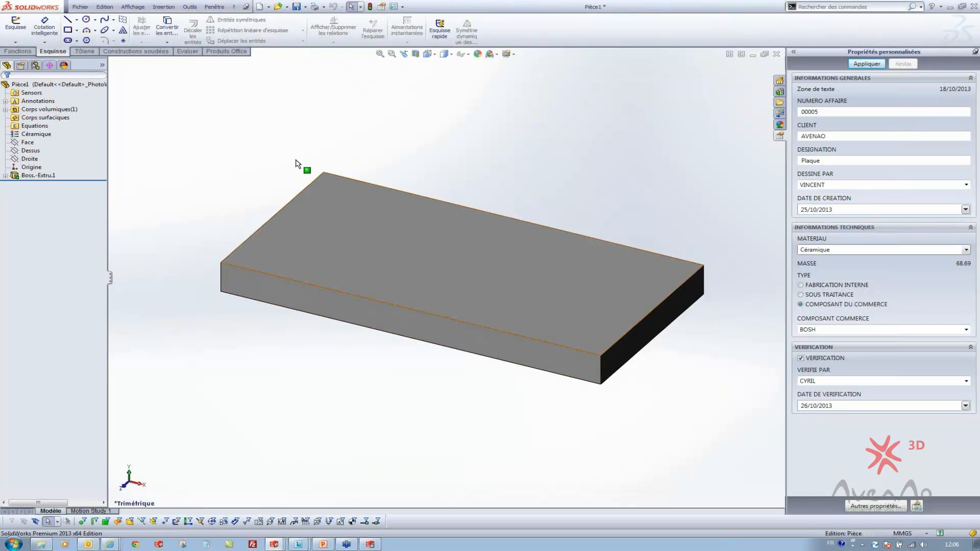
{"action": "left_click", "coordinate": [297, 7]}
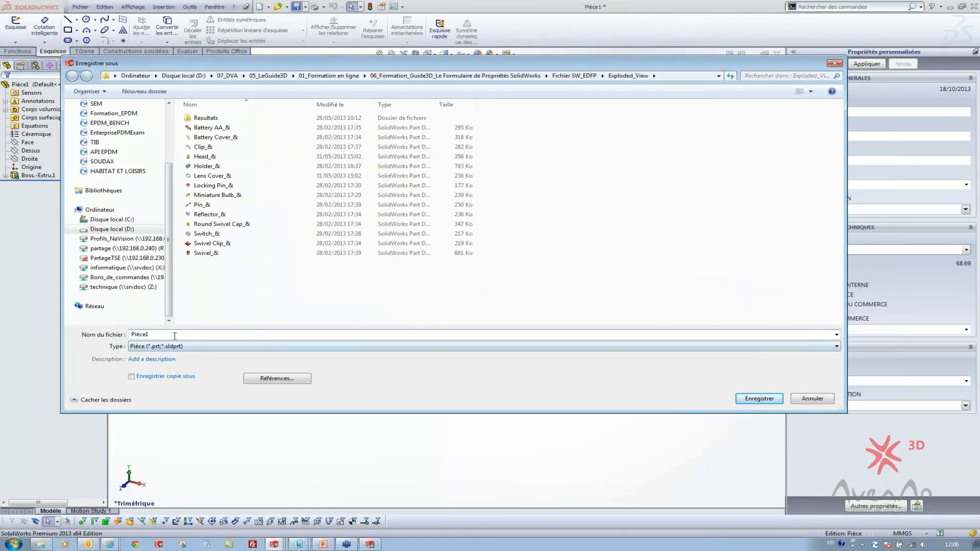
{"action": "type", "text": "001_1206"}
{"action": "left_click", "coordinate": [758, 398]}
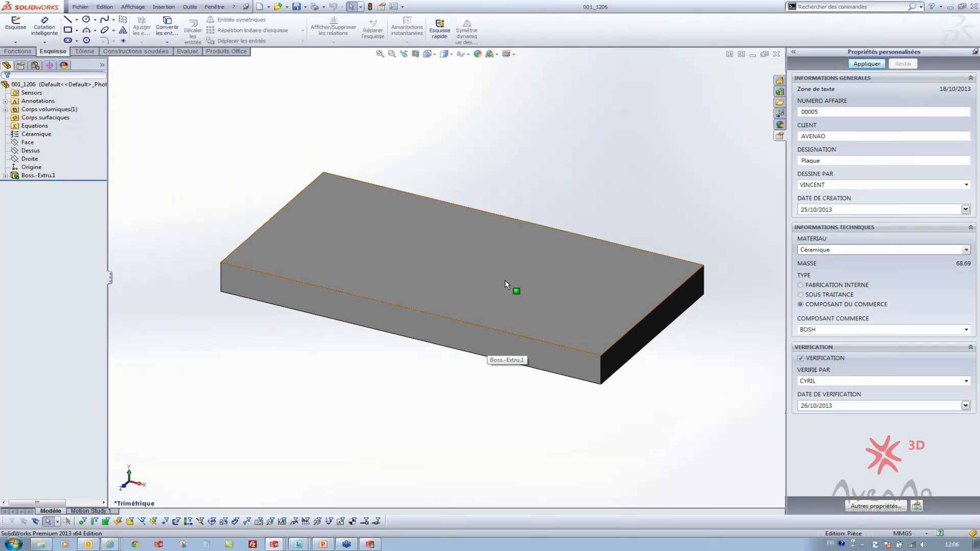
{"action": "scroll", "coordinate": [504, 284], "scroll_direction": "down", "scroll_amount": 1}
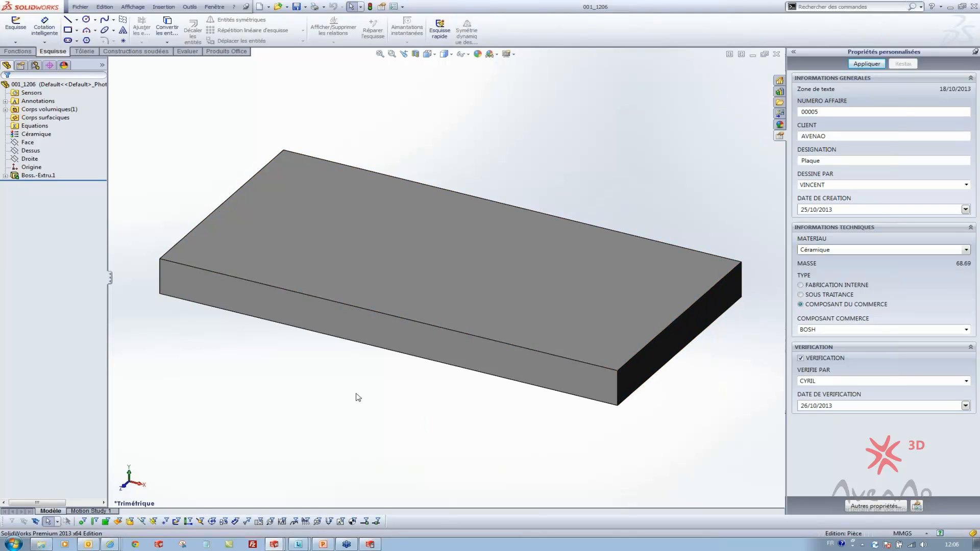
Step: Switch to the property form editor, review the form's fields, and return to the plate part
{"action": "left_click", "coordinate": [369, 543]}
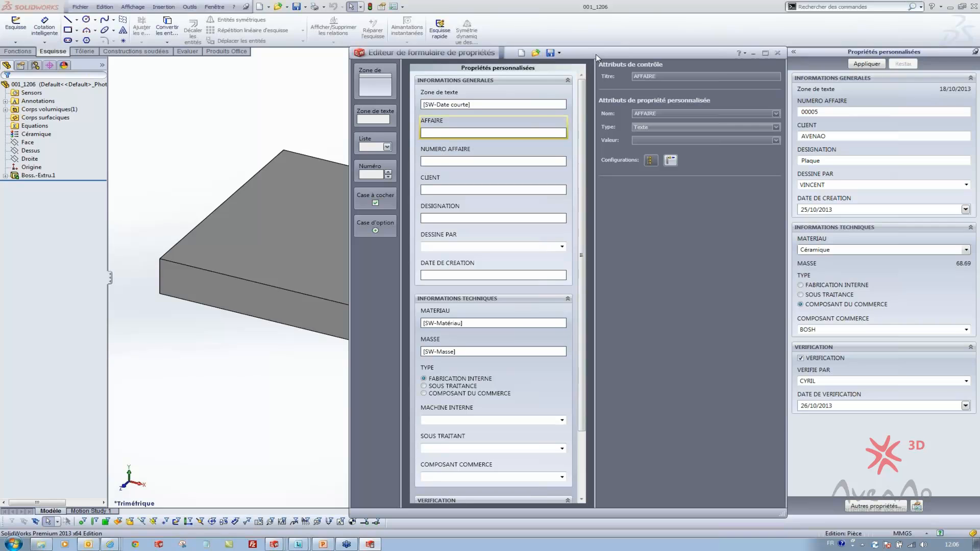
{"action": "left_click_drag", "start_coordinate": [595, 55], "coordinate": [567, 44]}
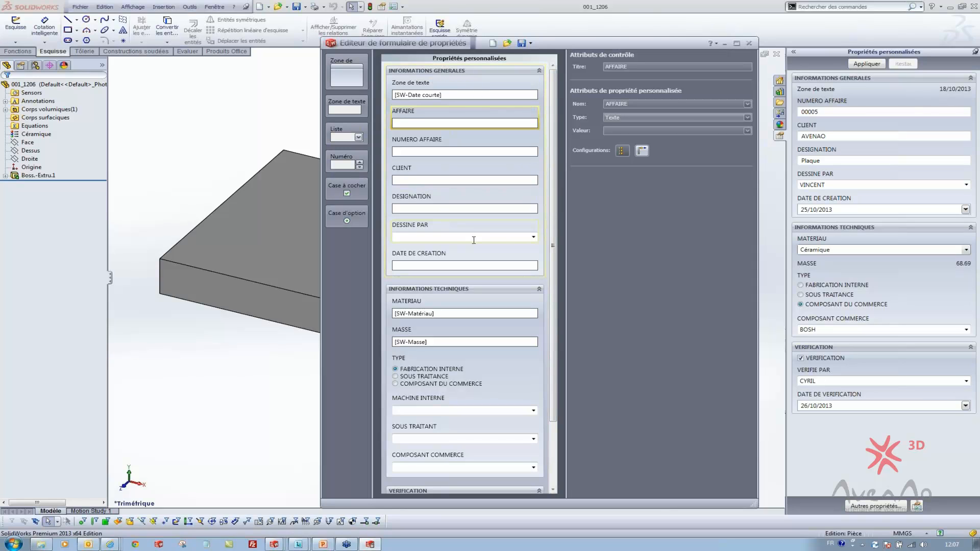
{"action": "mouse_move", "coordinate": [552, 212]}
{"action": "left_mouse_down"}
{"action": "mouse_move", "coordinate": [552, 245]}
{"action": "mouse_move", "coordinate": [557, 214]}
{"action": "left_mouse_up"}
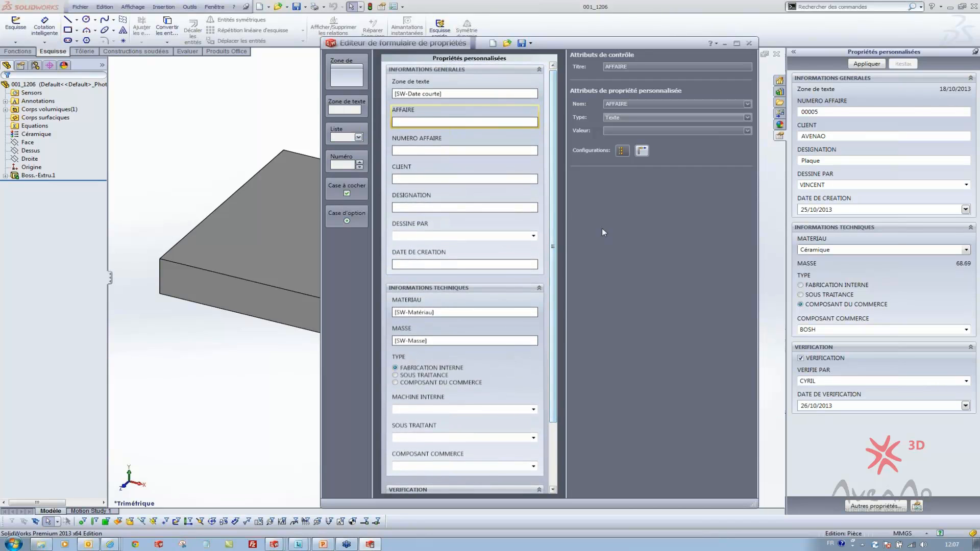
{"action": "left_click", "coordinate": [769, 198]}
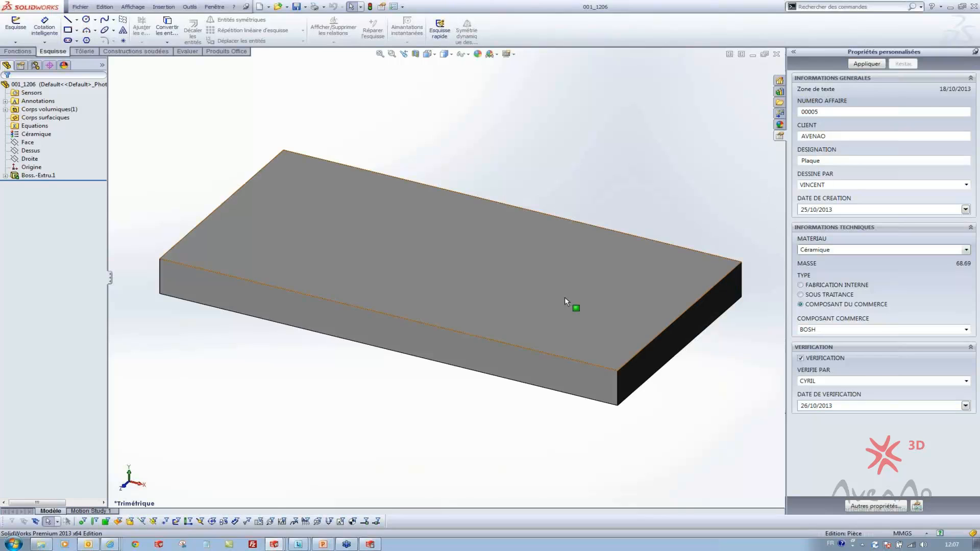
Step: Create a drawing from the plate part with the MISE EN PLAN Guide3D template
{"action": "left_click", "coordinate": [80, 6]}
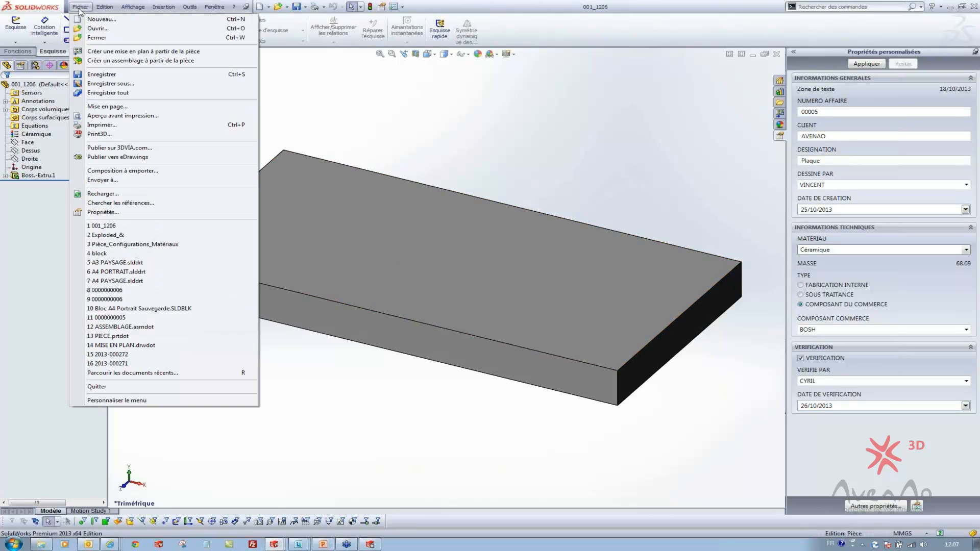
{"action": "left_click", "coordinate": [165, 52]}
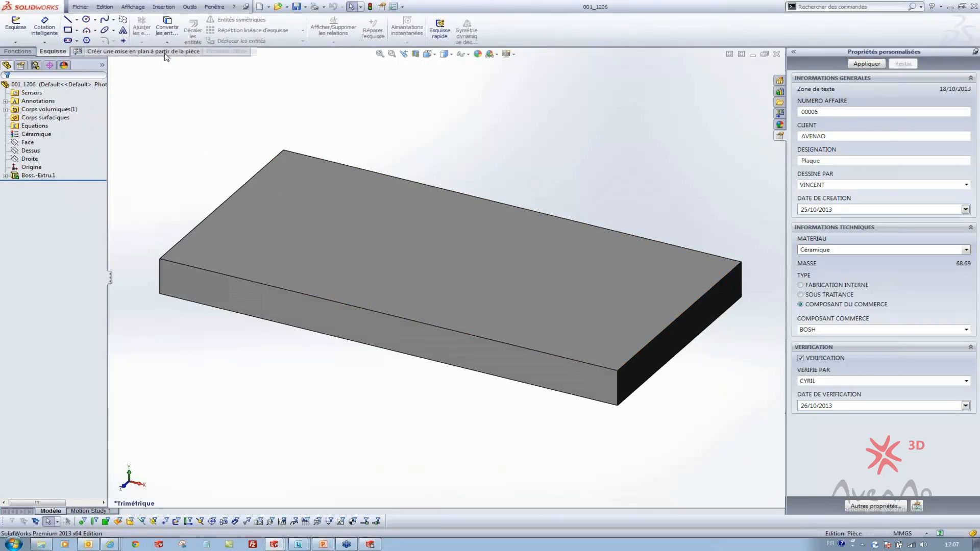
{"action": "left_click", "coordinate": [276, 141]}
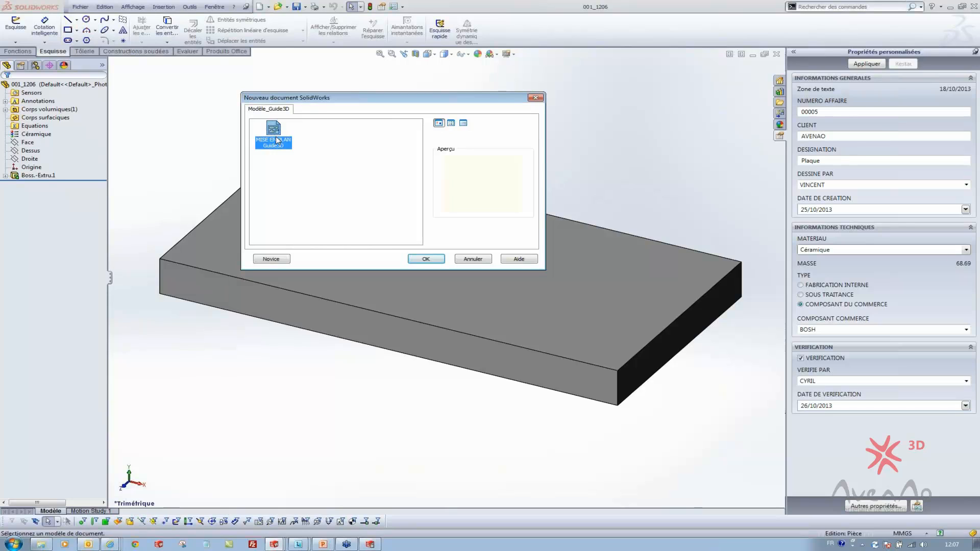
{"action": "left_click", "coordinate": [432, 255]}
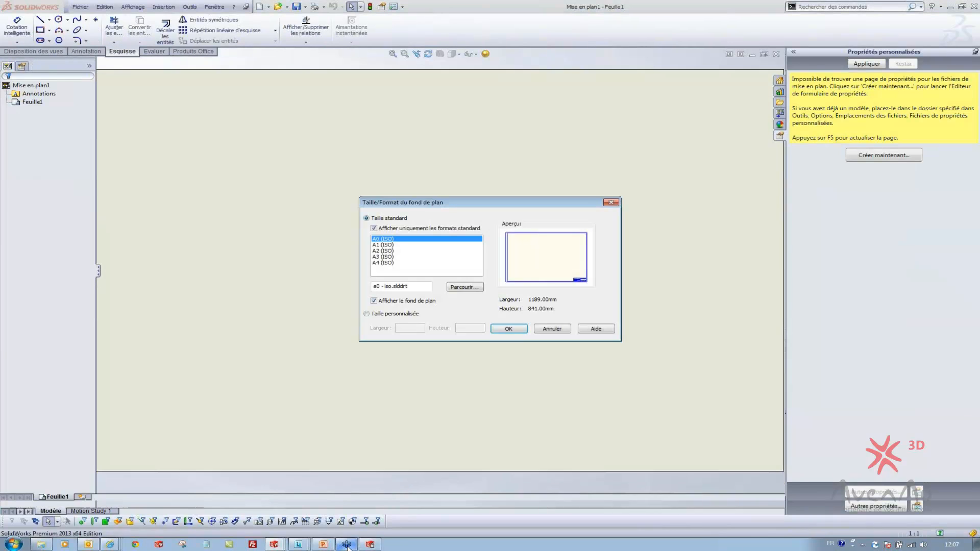
Step: Include non-standard formats in the sheet size choices and apply the AVENAO GUIDE3D - A3H sheet format
{"action": "mouse_move", "coordinate": [347, 545]}
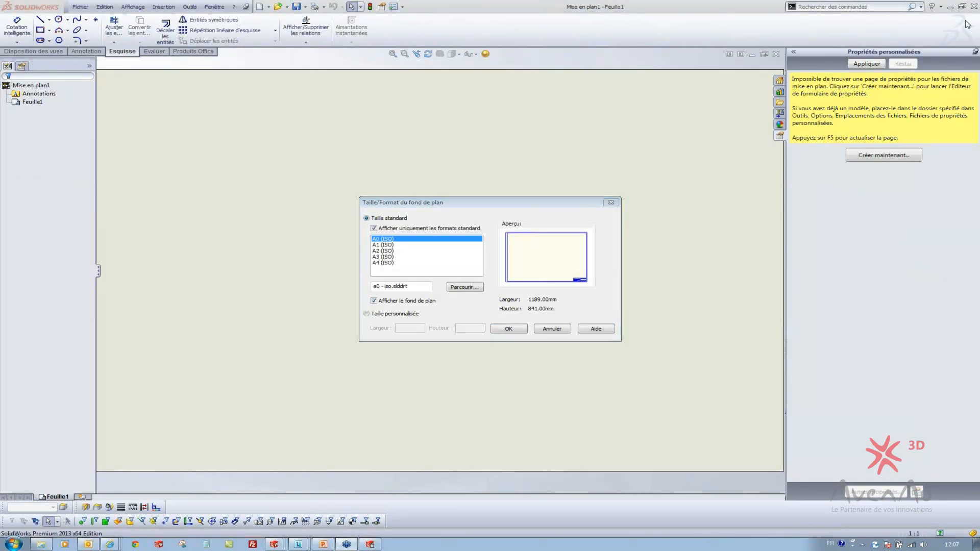
{"action": "left_click", "coordinate": [399, 228]}
{"action": "left_click_drag", "start_coordinate": [478, 250], "coordinate": [482, 266]}
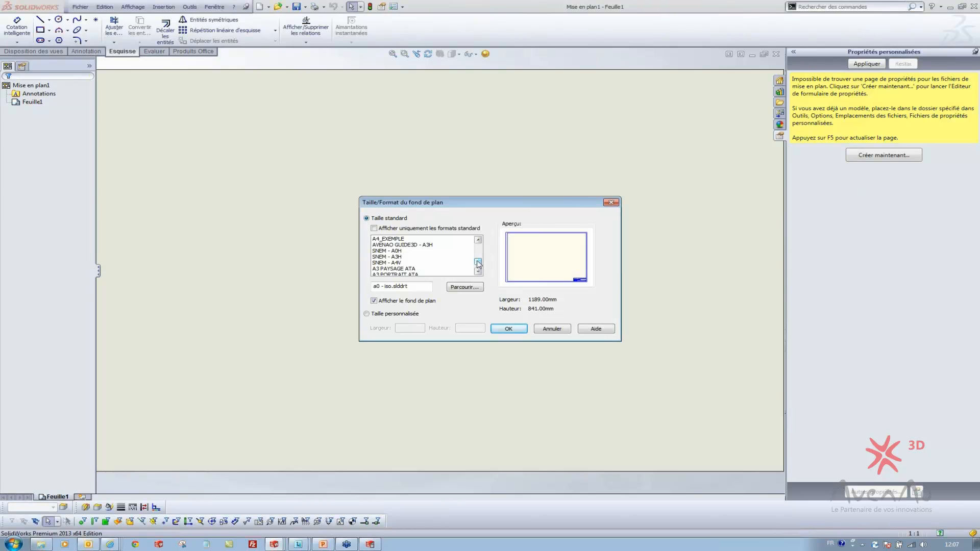
{"action": "left_click", "coordinate": [433, 245]}
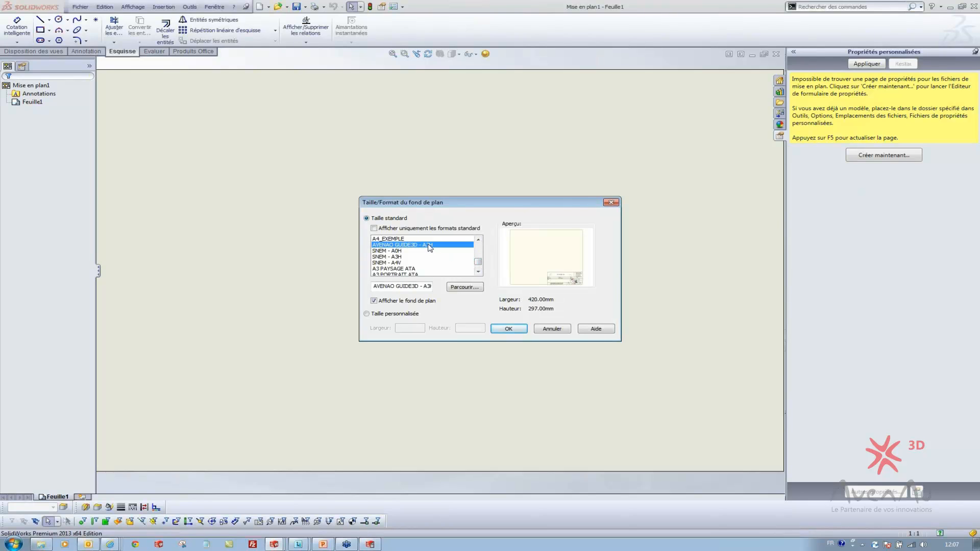
{"action": "left_click", "coordinate": [507, 329]}
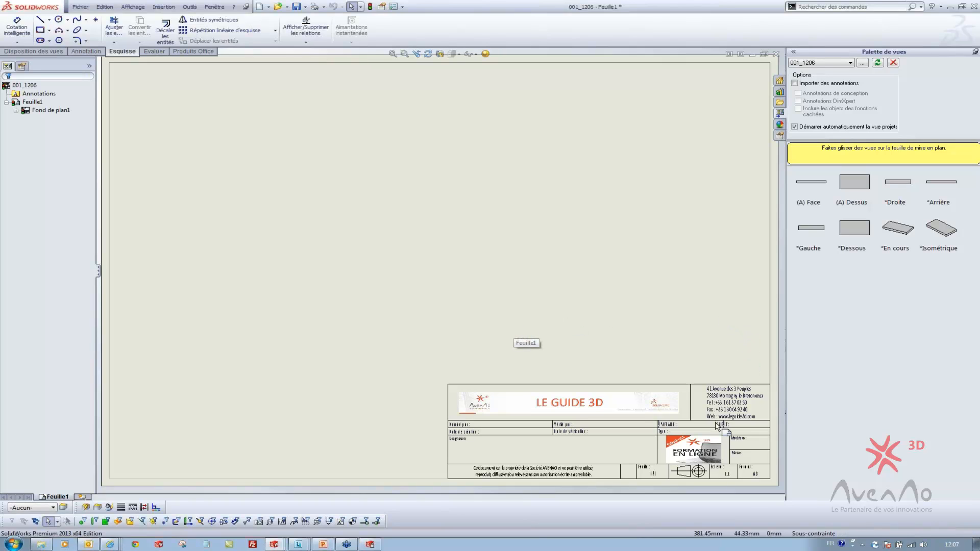
Step: Place the plate's isometric view on the sheet above the title block and end view projection
{"action": "scroll", "coordinate": [716, 423], "scroll_direction": "down", "scroll_amount": 2}
{"action": "scroll", "coordinate": [585, 430], "scroll_direction": "down", "scroll_amount": 2}
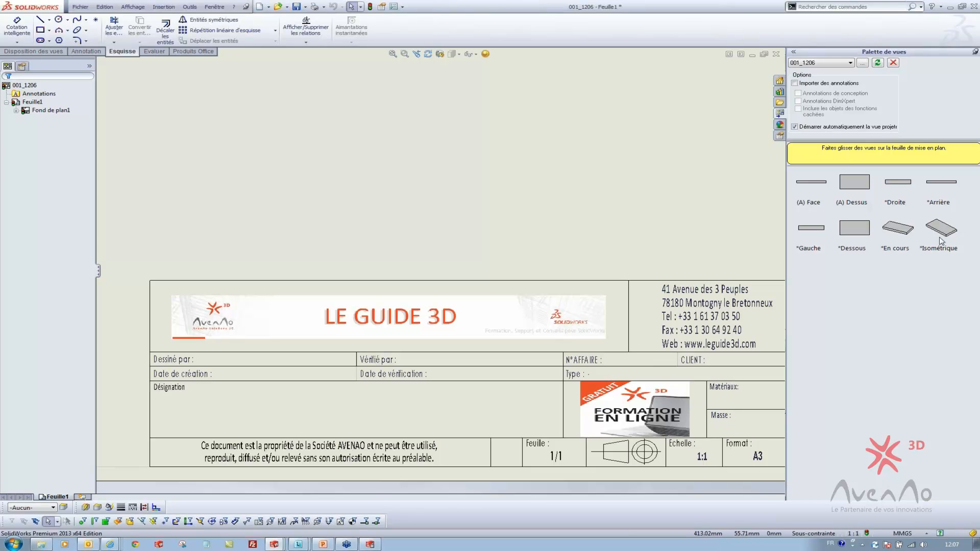
{"action": "left_click_drag", "start_coordinate": [941, 241], "coordinate": [461, 102]}
{"action": "key", "text": "Escape"}
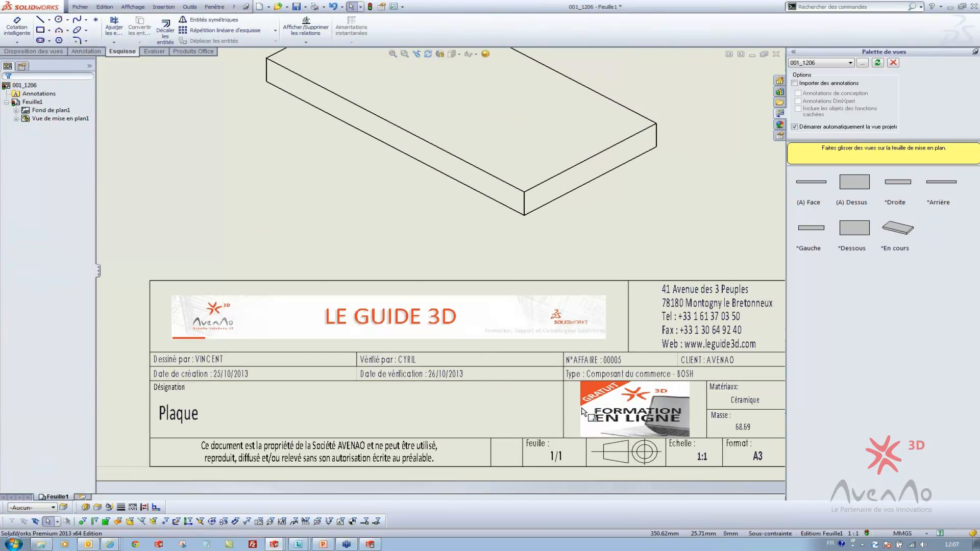
Step: Examine the title block's author, verification, dates, client, type, material and mass entries against the part's custom properties
{"action": "scroll", "coordinate": [625, 406], "scroll_direction": "down", "scroll_amount": 1}
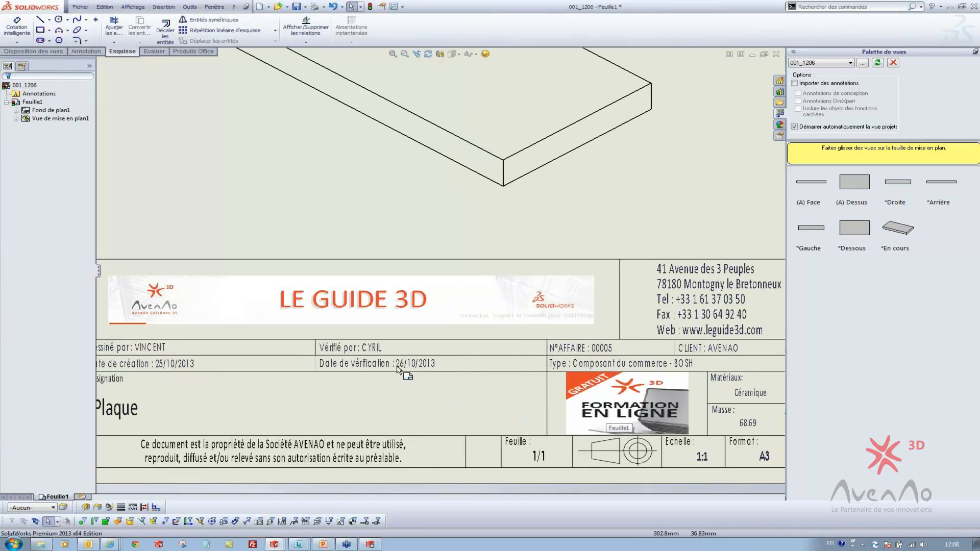
{"action": "middle_click_drag", "start_coordinate": [398, 368], "coordinate": [437, 366]}
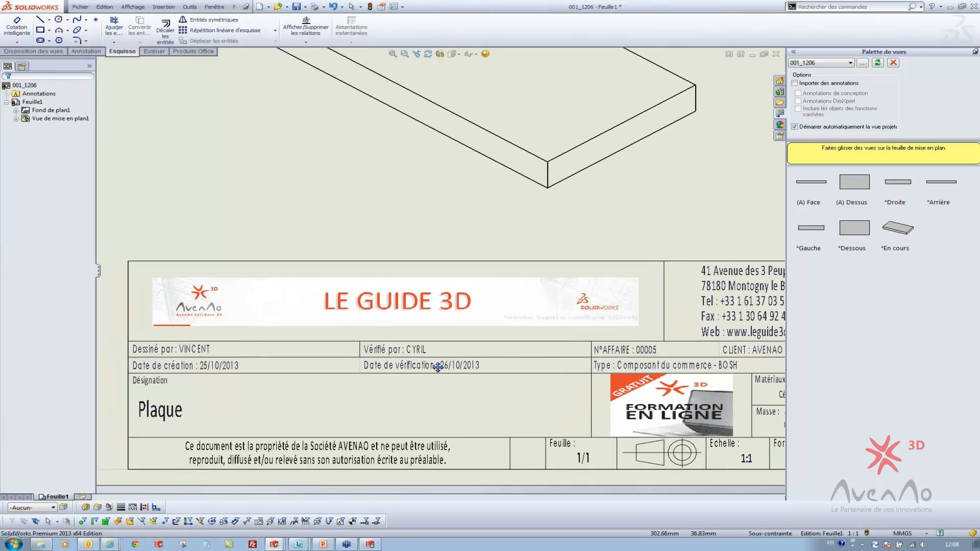
{"action": "key", "text": "f"}
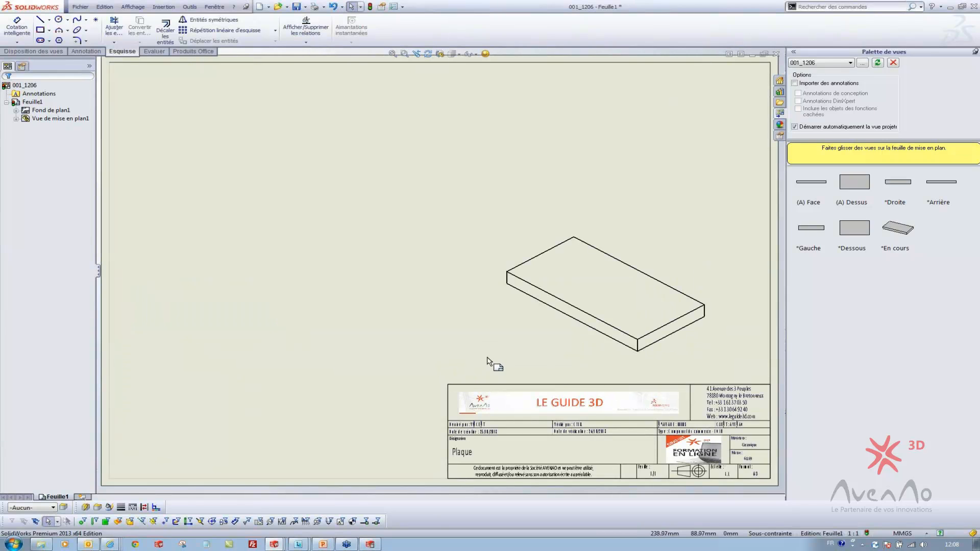
{"action": "scroll", "coordinate": [602, 437], "scroll_direction": "down", "scroll_amount": 3}
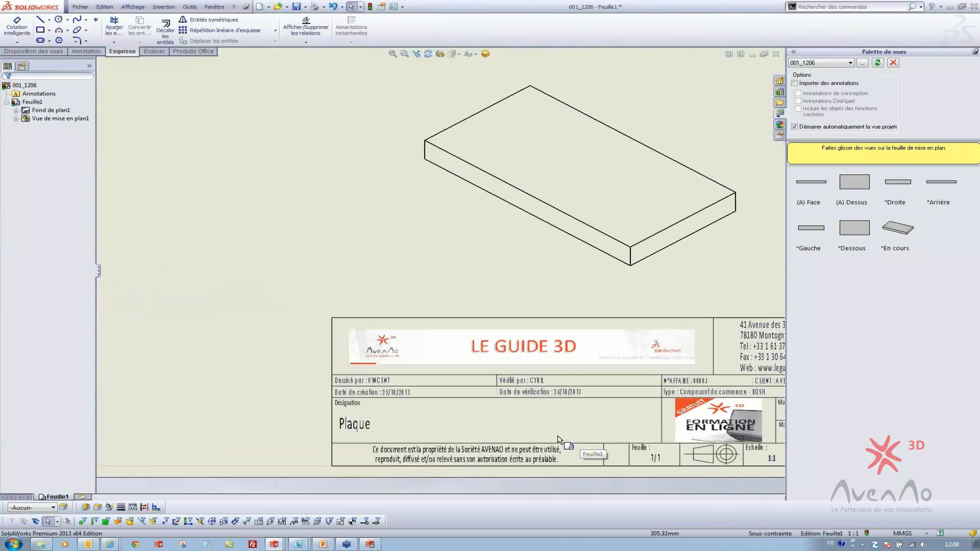
{"action": "scroll", "coordinate": [556, 440], "scroll_direction": "down", "scroll_amount": 2}
{"action": "scroll", "coordinate": [314, 403], "scroll_direction": "down", "scroll_amount": 2}
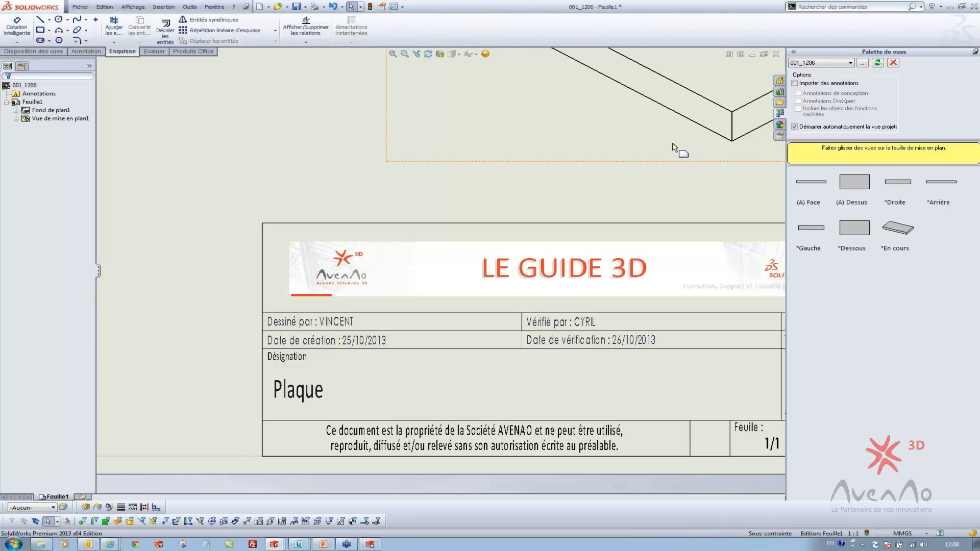
Step: Open the plate part from its isometric drawing view and display its custom properties form
{"action": "right_click", "coordinate": [627, 149]}
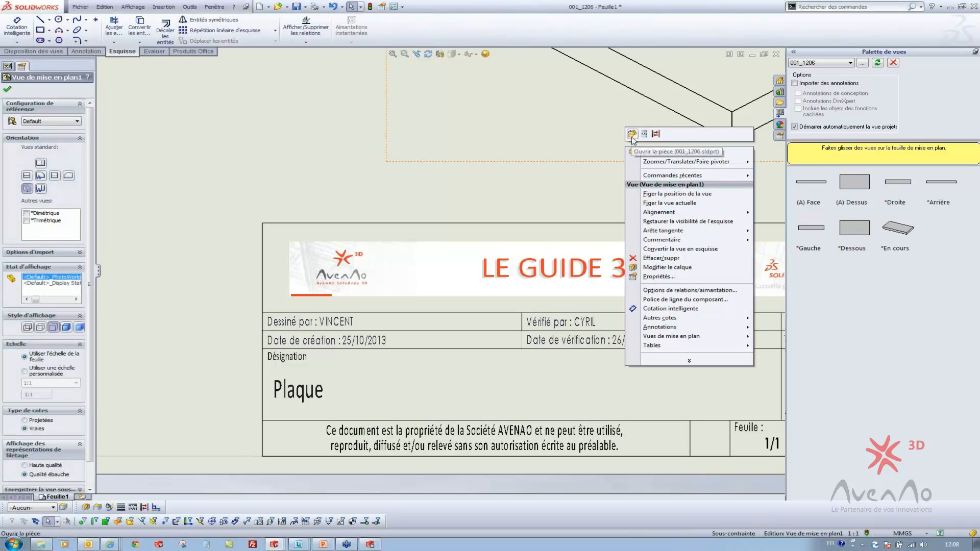
{"action": "left_click", "coordinate": [631, 135]}
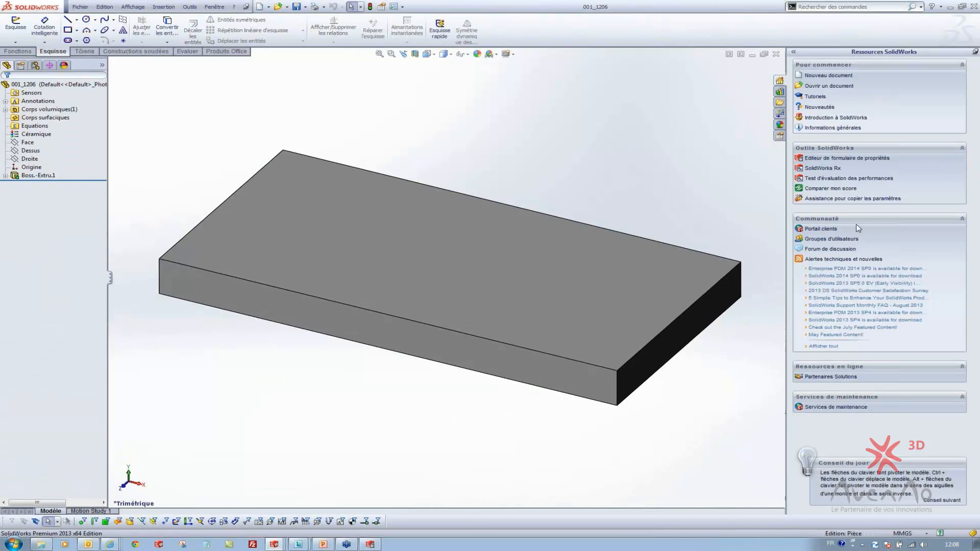
{"action": "left_click", "coordinate": [777, 136]}
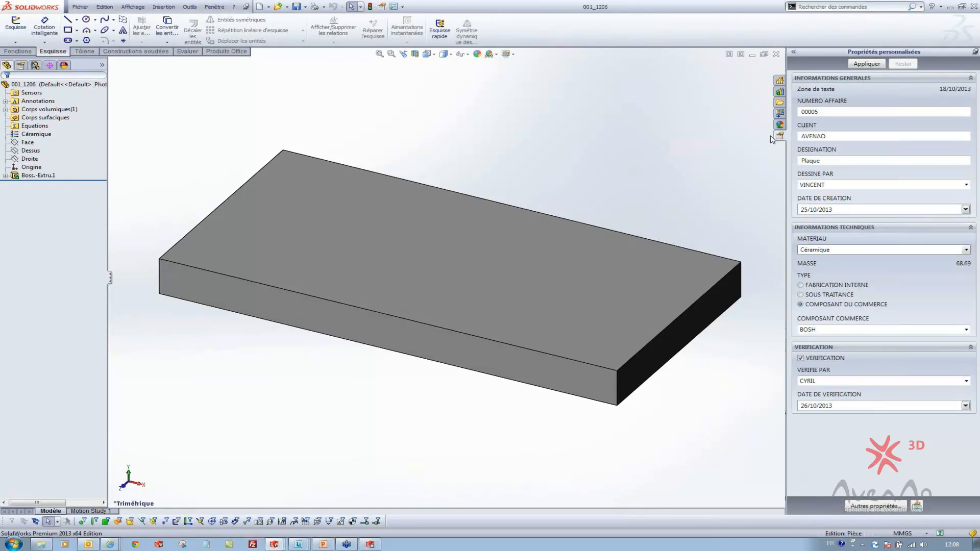
Step: Set the part's DESIGNATION to Plaque version TEST, apply the change and save the part
{"action": "left_click", "coordinate": [852, 160]}
{"action": "type", "text": "v"}
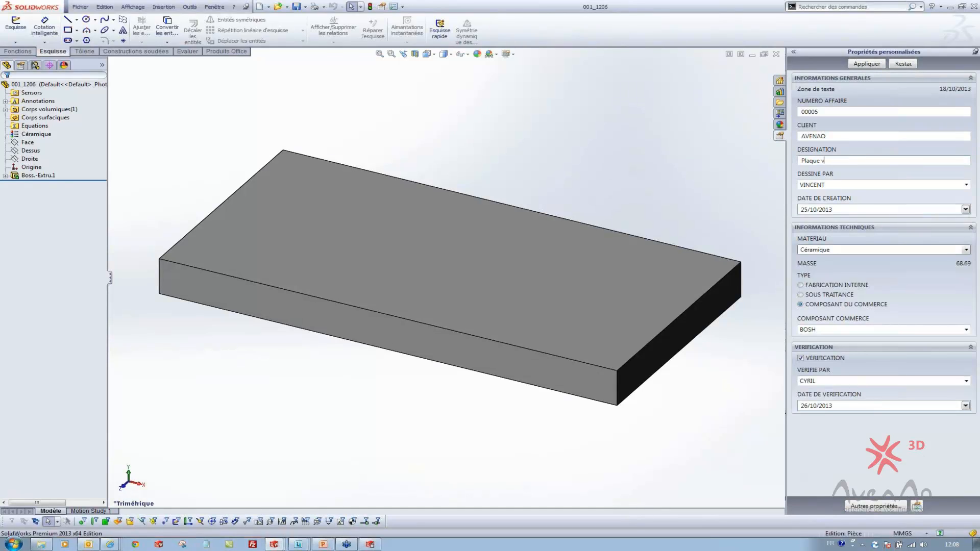
{"action": "type", "text": "ersion TEST"}
{"action": "left_click", "coordinate": [873, 63]}
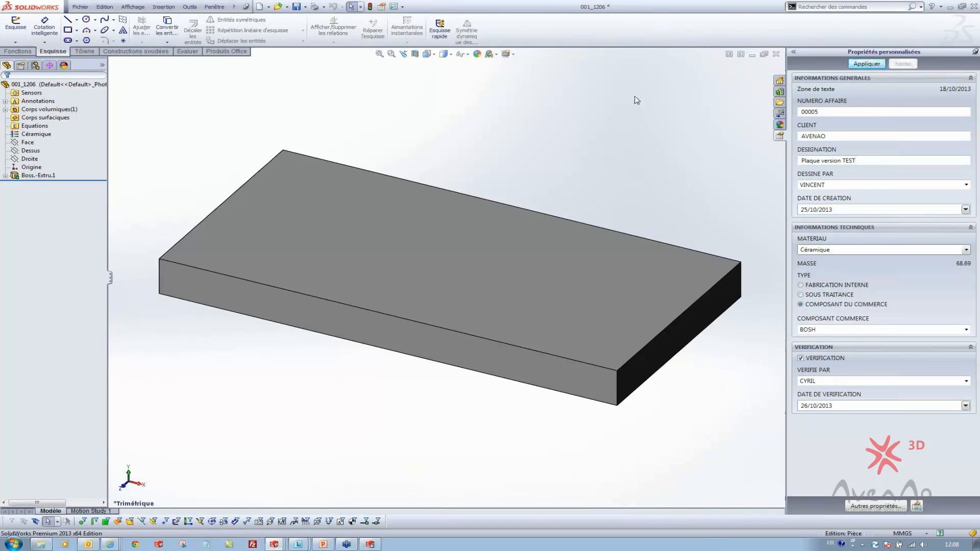
{"action": "left_click", "coordinate": [296, 7]}
Step: Return to the plate's drawing, rebuild it and check the Désignation entry in the title block
{"action": "key", "text": "ctrl+Tab"}
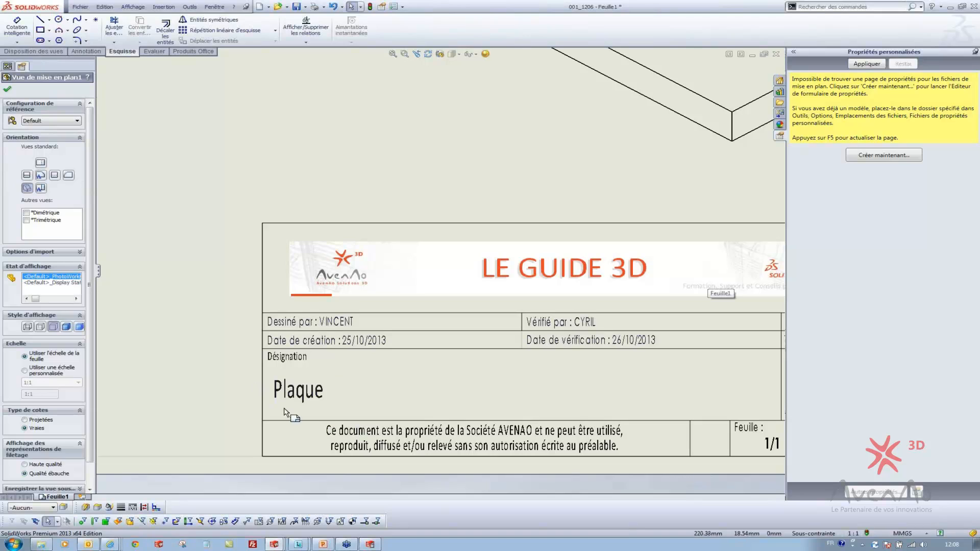
{"action": "left_click", "coordinate": [370, 7]}
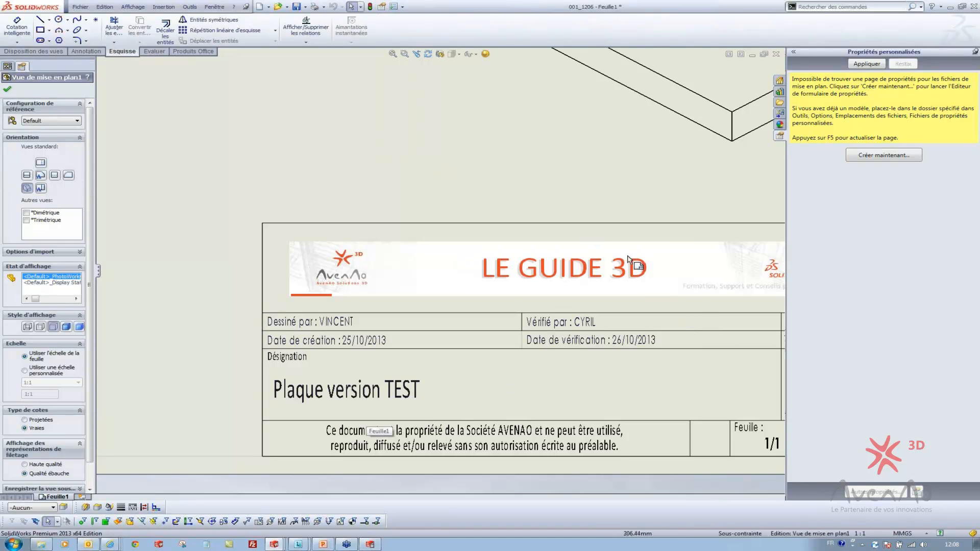
{"action": "scroll", "coordinate": [695, 314], "scroll_direction": "up", "scroll_amount": 3}
{"action": "scroll", "coordinate": [682, 314], "scroll_direction": "down", "scroll_amount": 1}
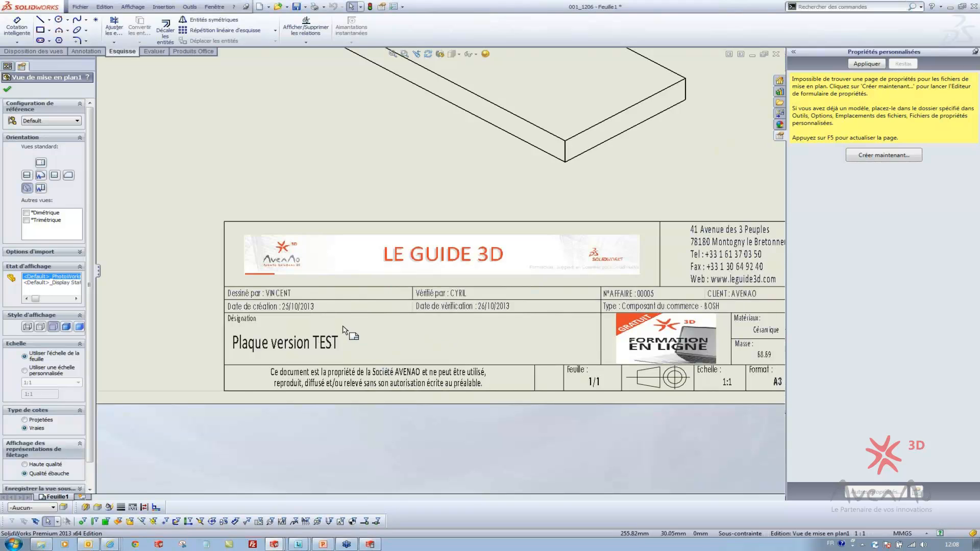
{"action": "scroll", "coordinate": [345, 331], "scroll_direction": "down", "scroll_amount": 1}
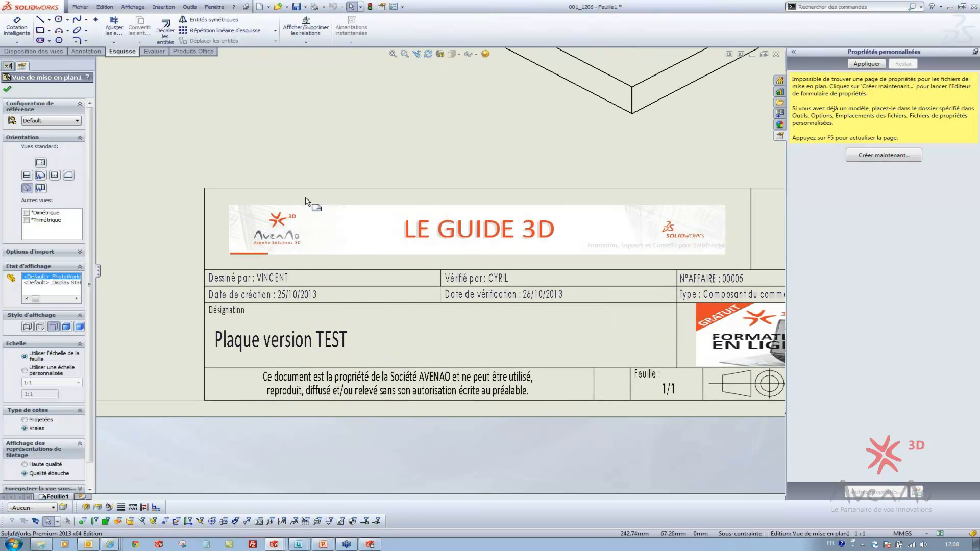
Step: Switch from the plate's drawing to the Exploded_& assembly and collapse the Base sub-assembly in its component tree
{"action": "right_click", "coordinate": [293, 175]}
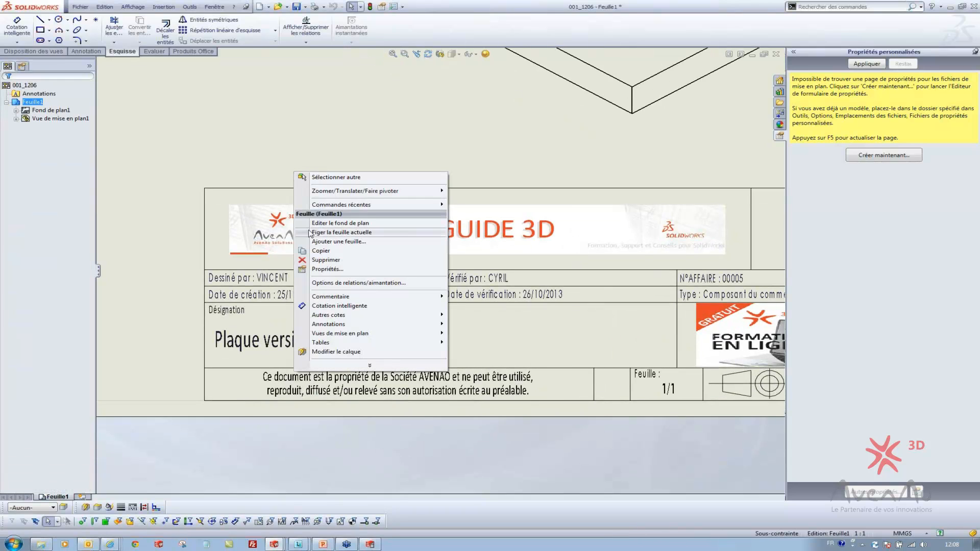
{"action": "left_click", "coordinate": [264, 170]}
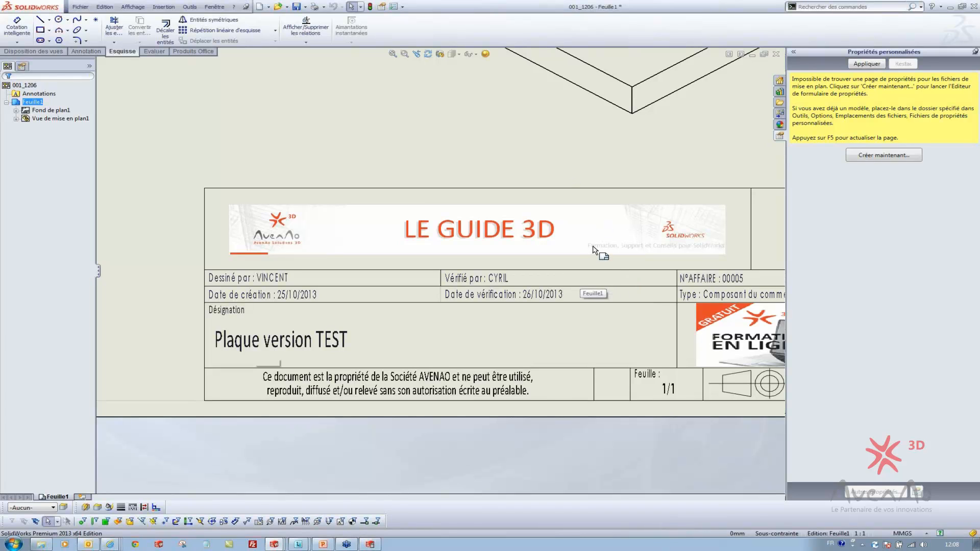
{"action": "key", "text": "f"}
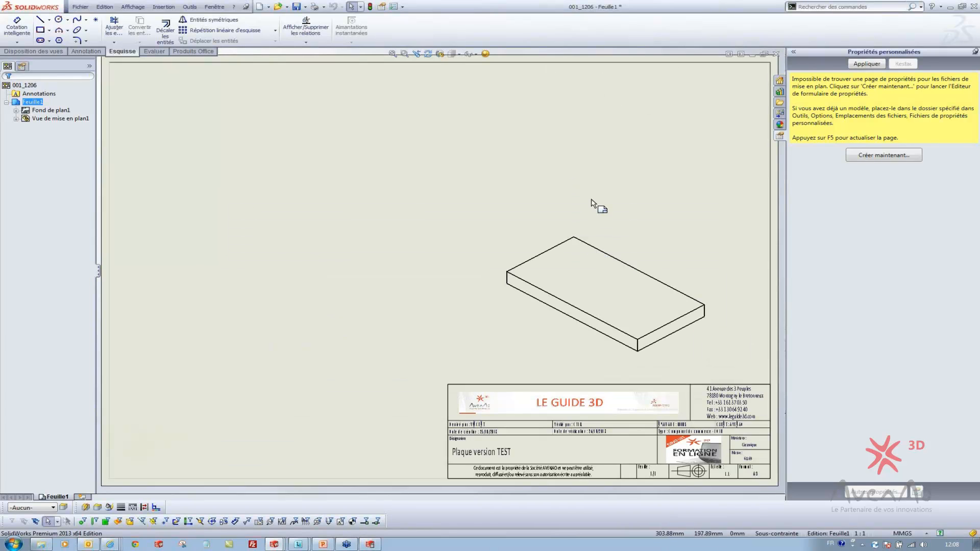
{"action": "left_click", "coordinate": [214, 6]}
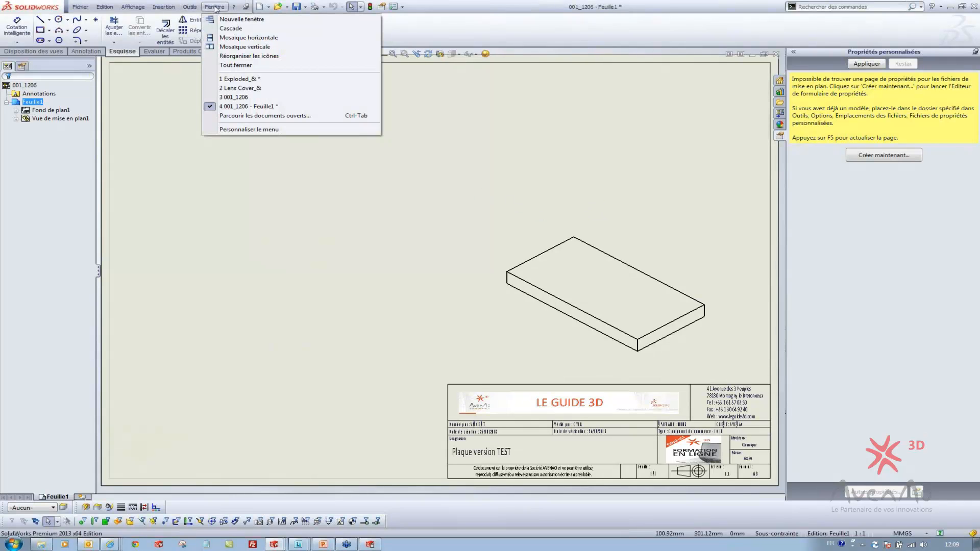
{"action": "mouse_move", "coordinate": [261, 81]}
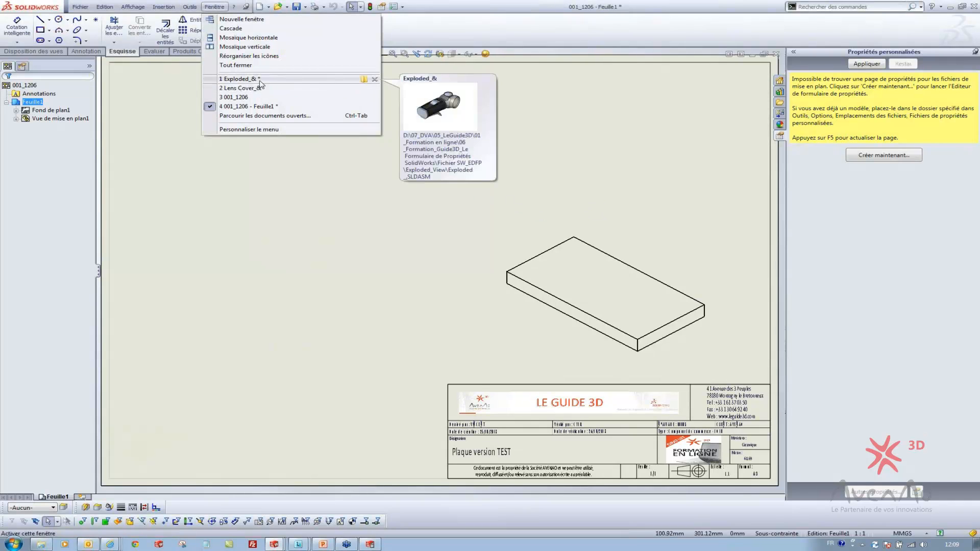
{"action": "left_click", "coordinate": [260, 81]}
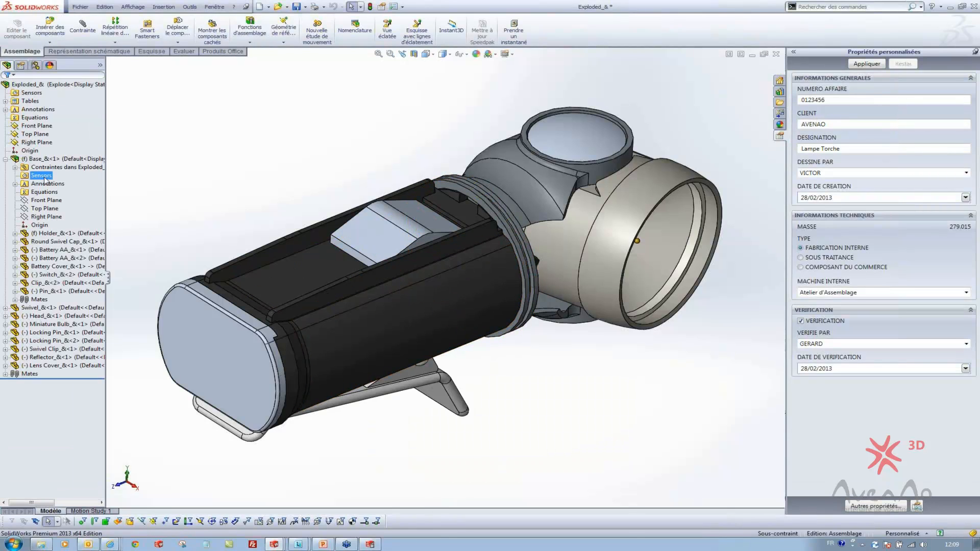
{"action": "left_click", "coordinate": [5, 160]}
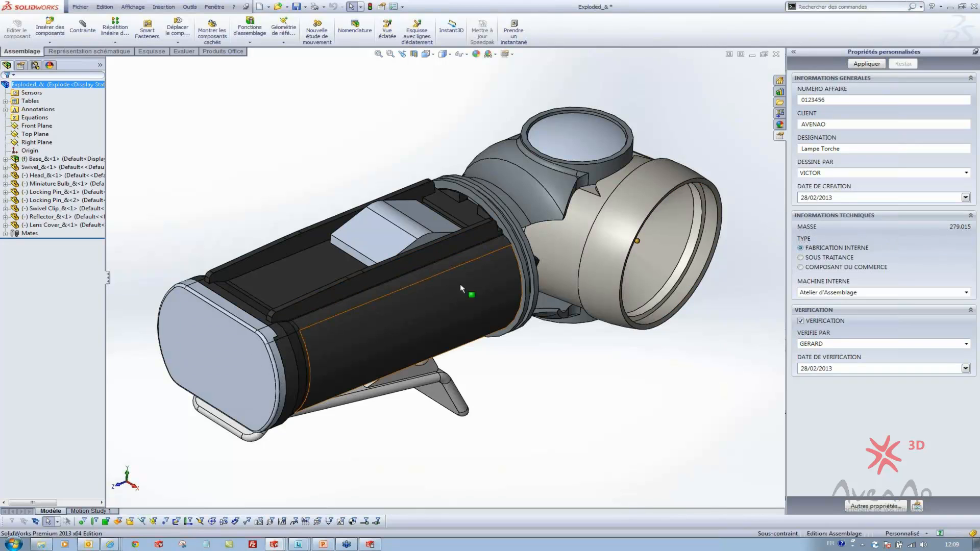
{"action": "middle_click_drag", "start_coordinate": [460, 283], "coordinate": [503, 304]}
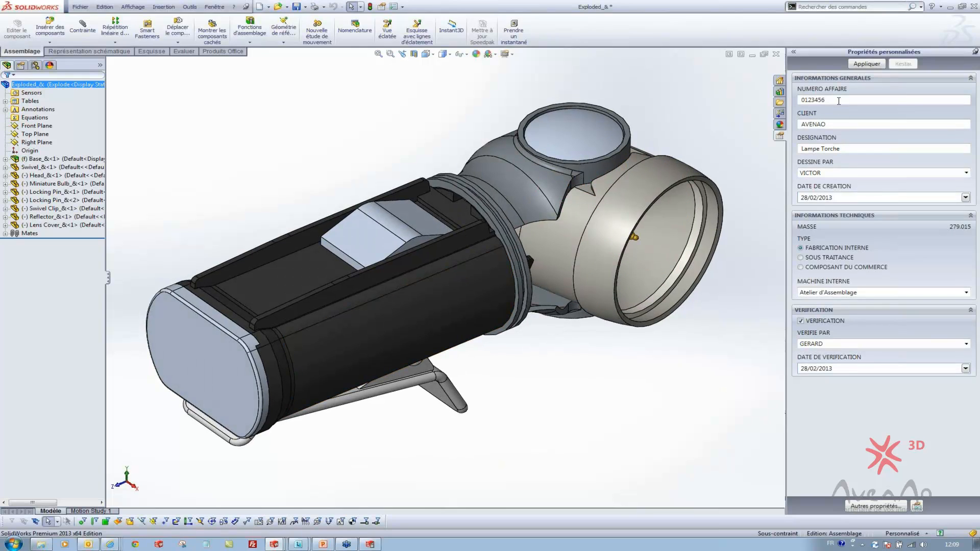
Step: Examine the custom properties of the torch assembly, its lens cover and its head one after another
{"action": "left_click", "coordinate": [842, 125]}
{"action": "left_click", "coordinate": [609, 225]}
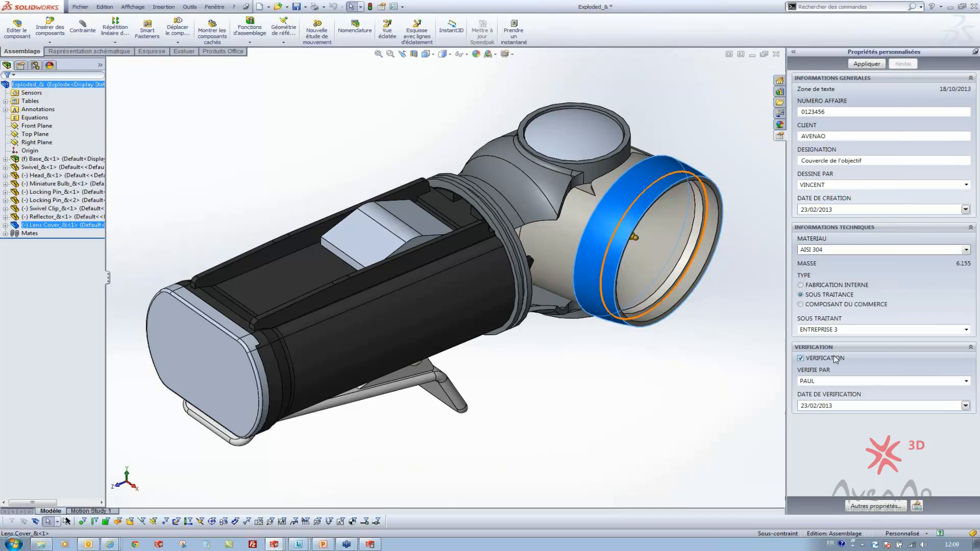
{"action": "left_click", "coordinate": [705, 139]}
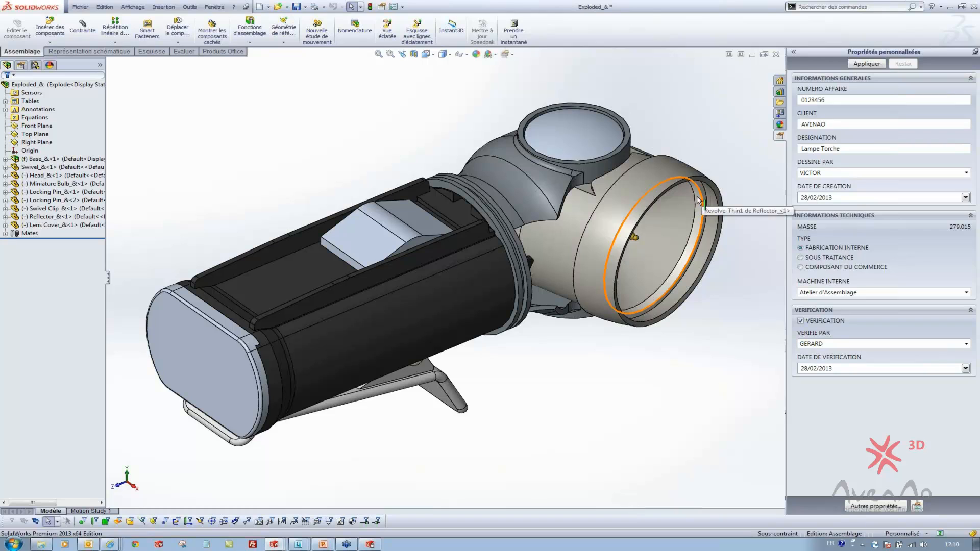
{"action": "left_click", "coordinate": [633, 214]}
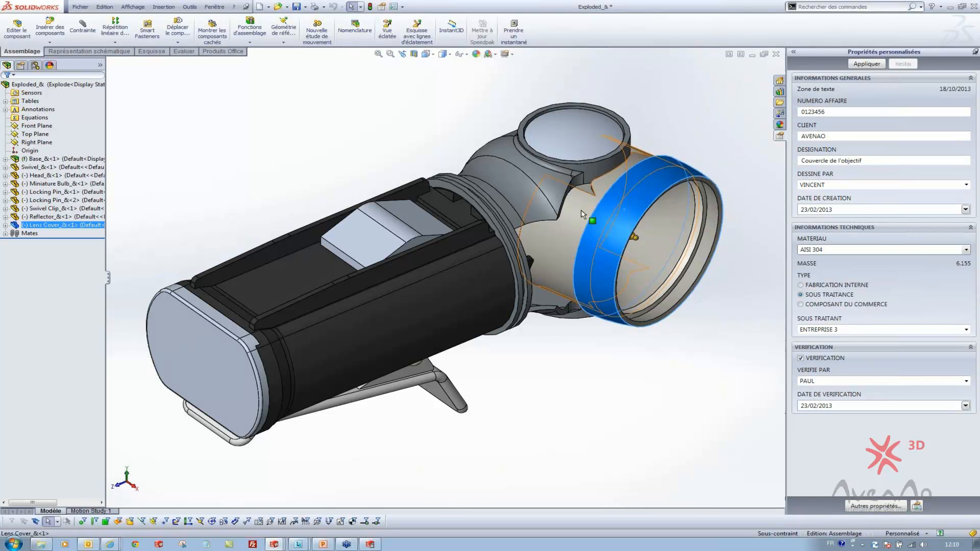
{"action": "left_click", "coordinate": [580, 211]}
{"action": "left_click", "coordinate": [721, 152]}
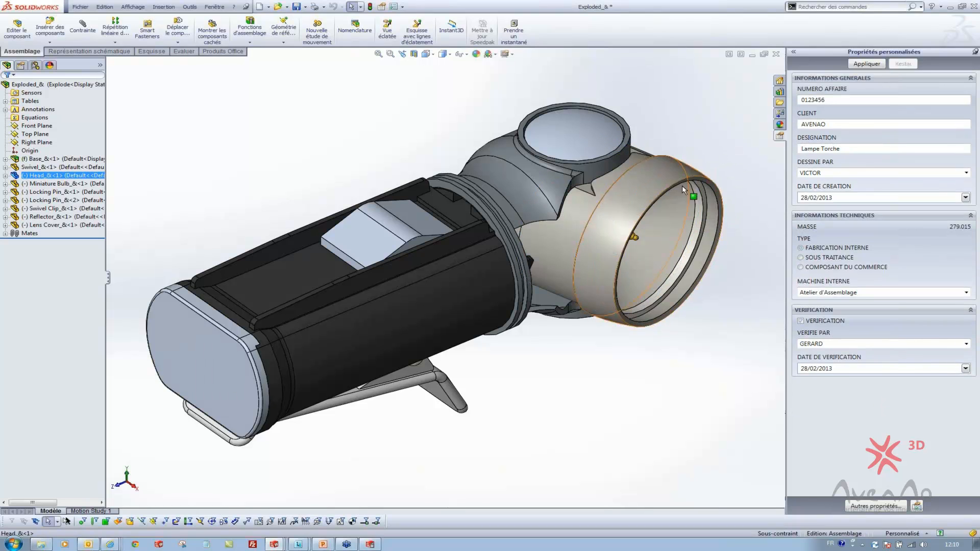
Step: Select the lens cover and head together, set their CLIENT property to GUIDE and apply the change
{"action": "left_click", "coordinate": [648, 191]}
{"action": "left_click", "coordinate": [576, 216], "text": "ctrl"}
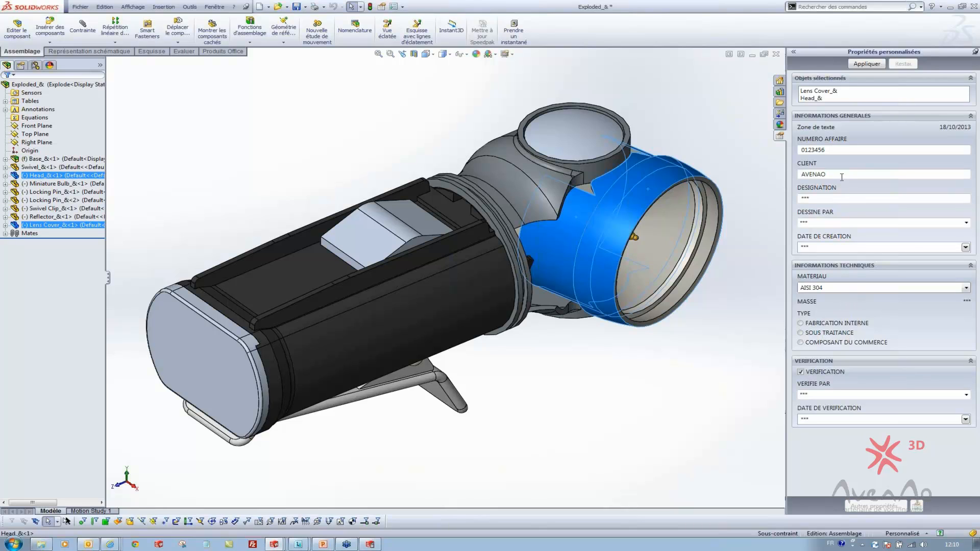
{"action": "double_click", "coordinate": [846, 150]}
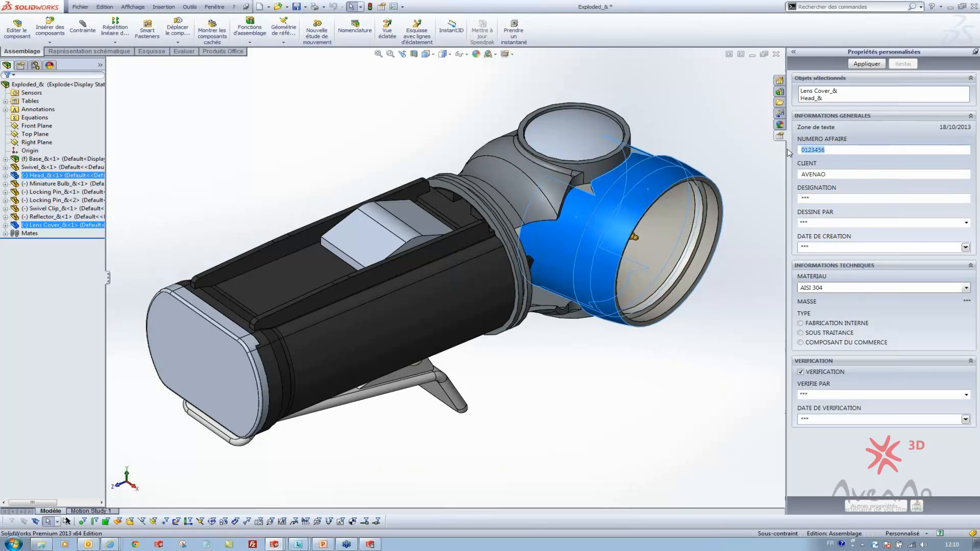
{"action": "left_click_drag", "start_coordinate": [846, 175], "coordinate": [796, 174]}
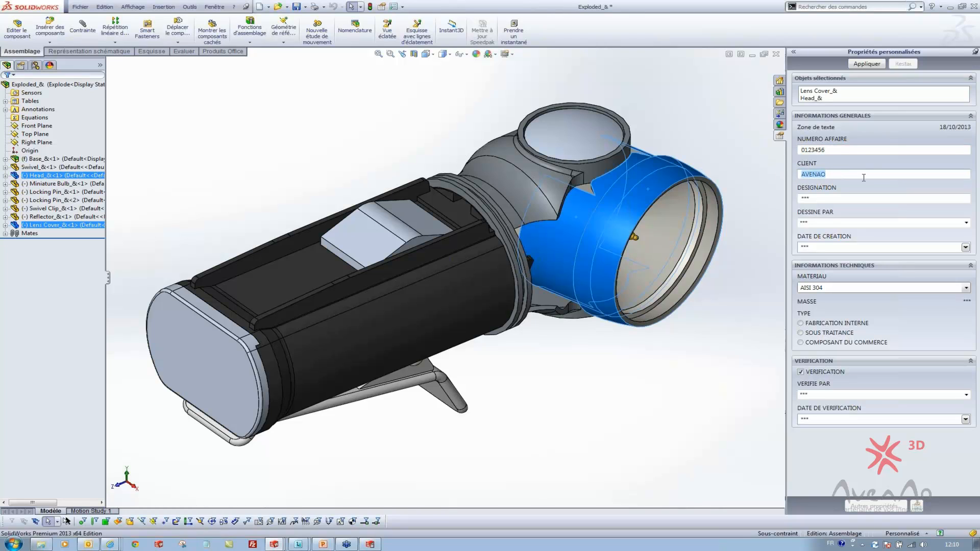
{"action": "type", "text": "GUIDE"}
{"action": "left_click", "coordinate": [864, 65]}
{"action": "left_click", "coordinate": [715, 153]}
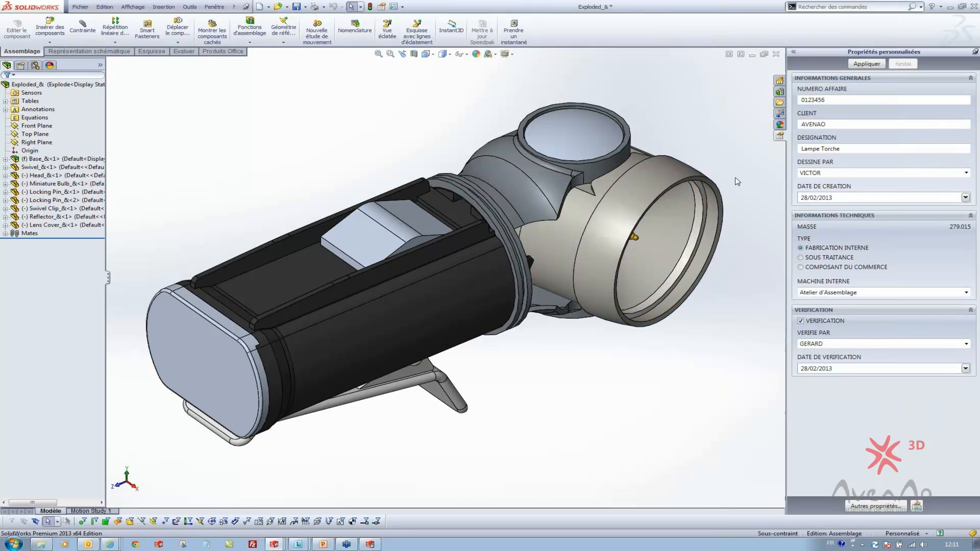
Step: Open the existing drawing of the top-level Exploded_& assembly
{"action": "left_click", "coordinate": [41, 84]}
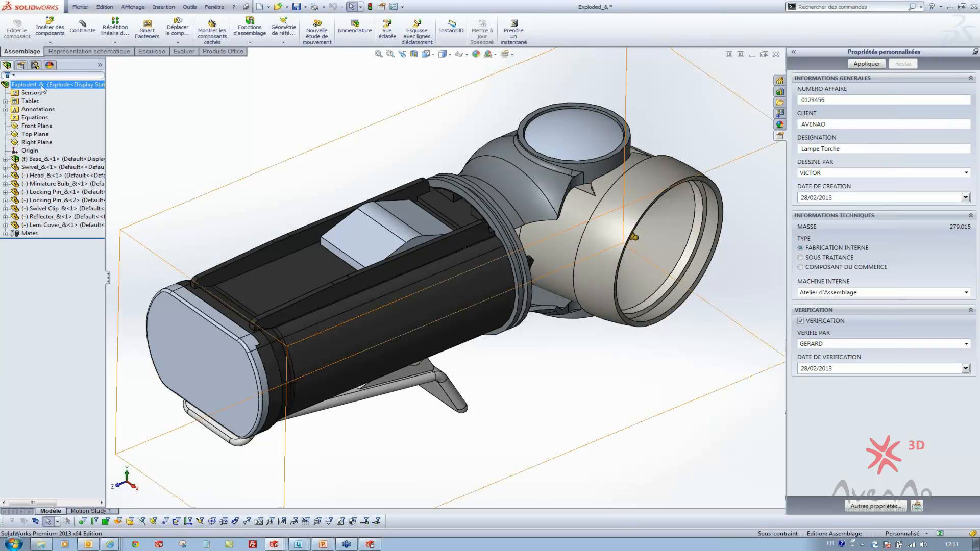
{"action": "right_click", "coordinate": [41, 84]}
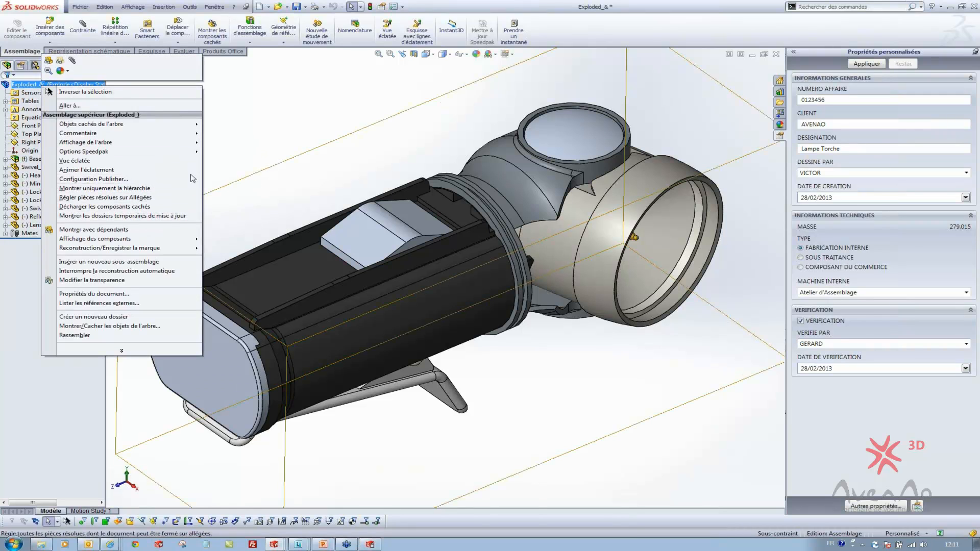
{"action": "left_click", "coordinate": [141, 351]}
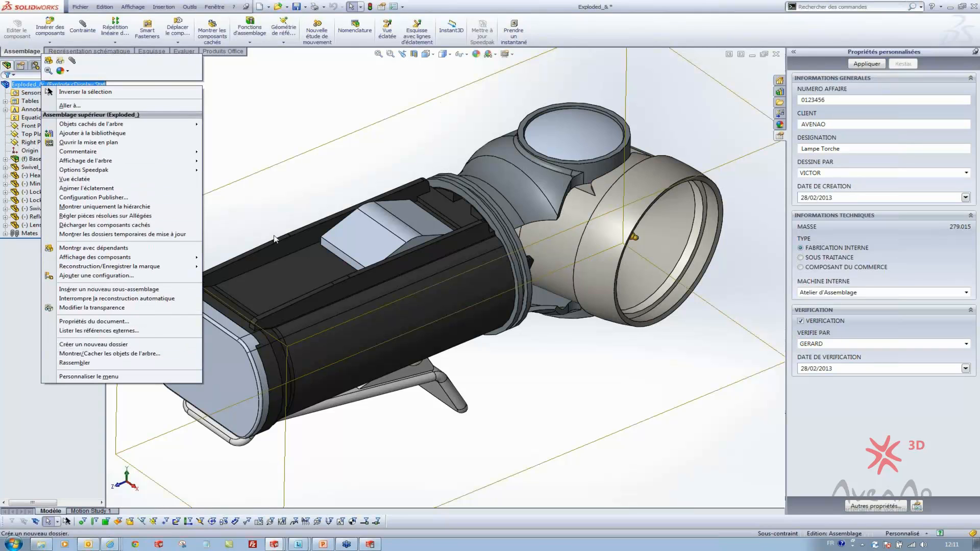
{"action": "left_click", "coordinate": [125, 143]}
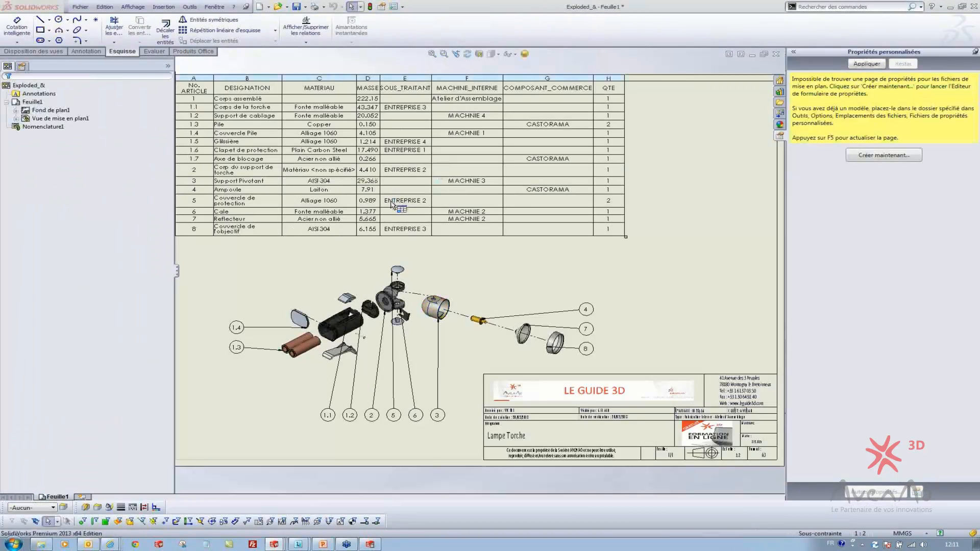
Step: Delete the existing bill of materials table above the exploded view
{"action": "scroll", "coordinate": [279, 129], "scroll_direction": "up", "scroll_amount": 1}
{"action": "scroll", "coordinate": [280, 130], "scroll_direction": "down", "scroll_amount": 1}
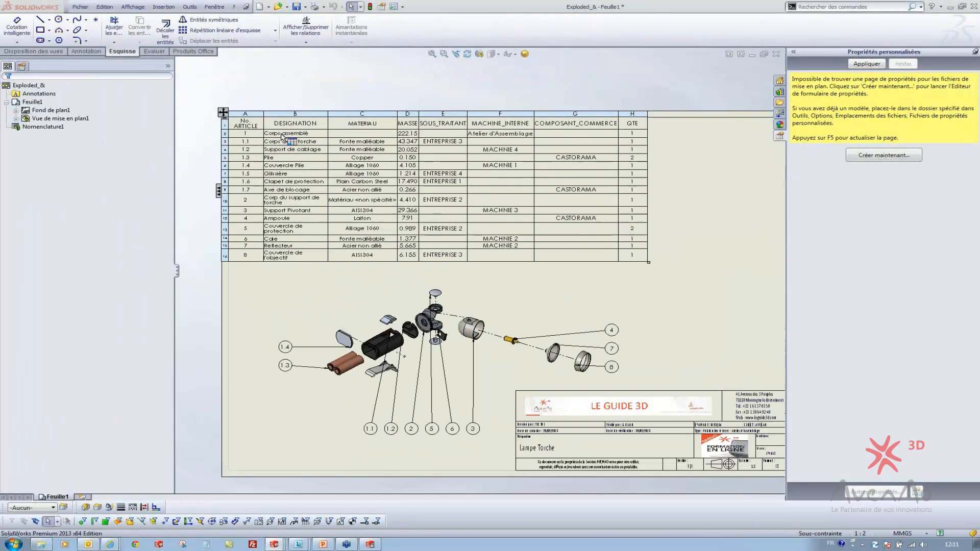
{"action": "left_click", "coordinate": [228, 117]}
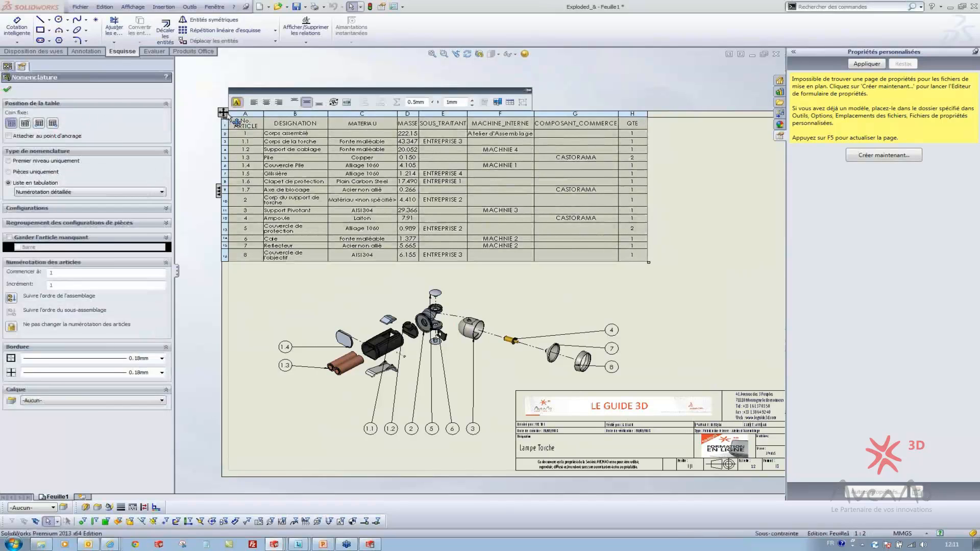
{"action": "key", "text": "Delete"}
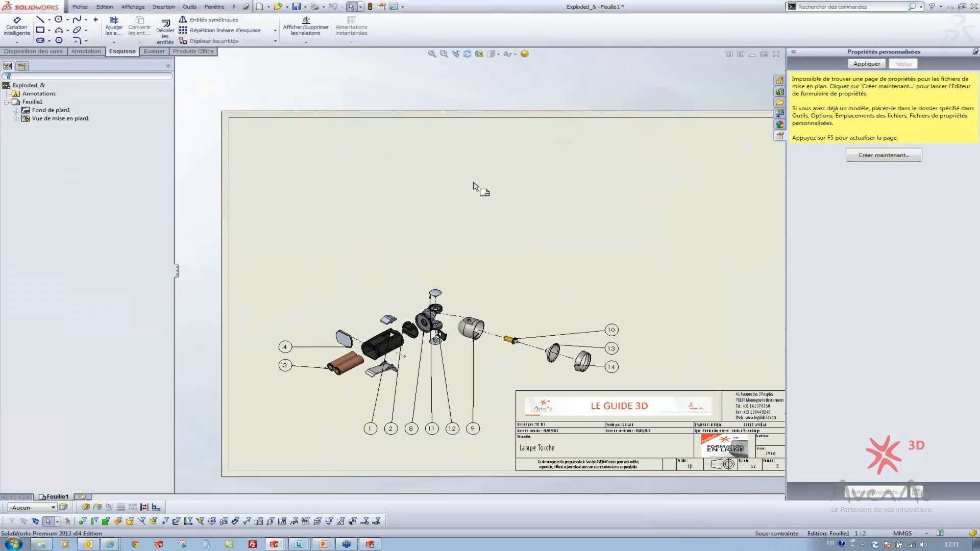
Step: Insert a new Nomenclature SEM bill of materials as Liste en tabulation with Numérotation détaillée, placed in the sheet's upper-left corner
{"action": "right_click", "coordinate": [447, 251]}
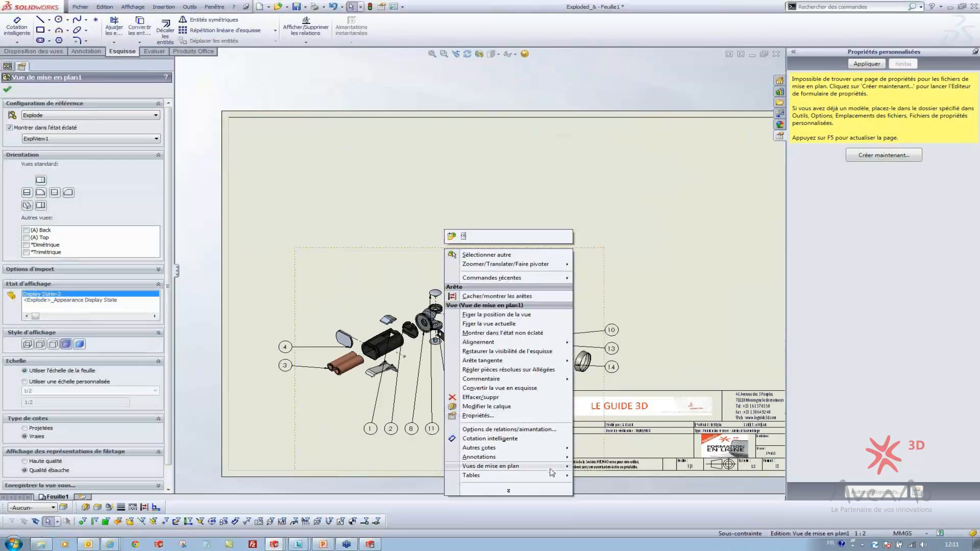
{"action": "mouse_move", "coordinate": [551, 468]}
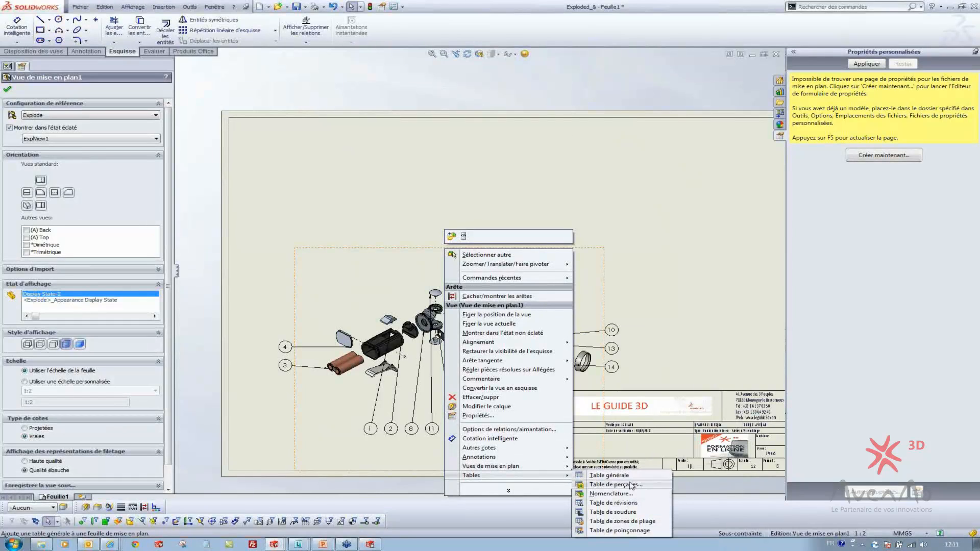
{"action": "left_click", "coordinate": [610, 494]}
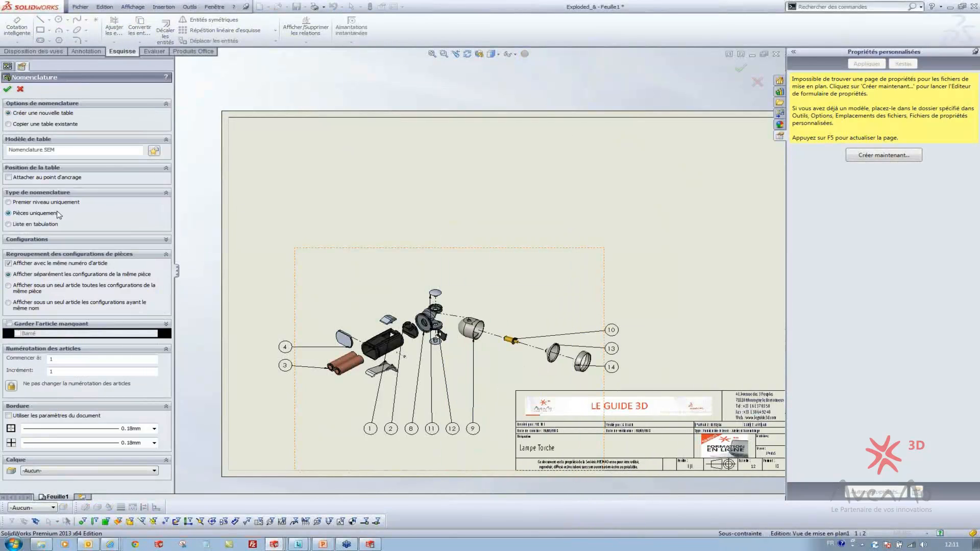
{"action": "left_click", "coordinate": [45, 225]}
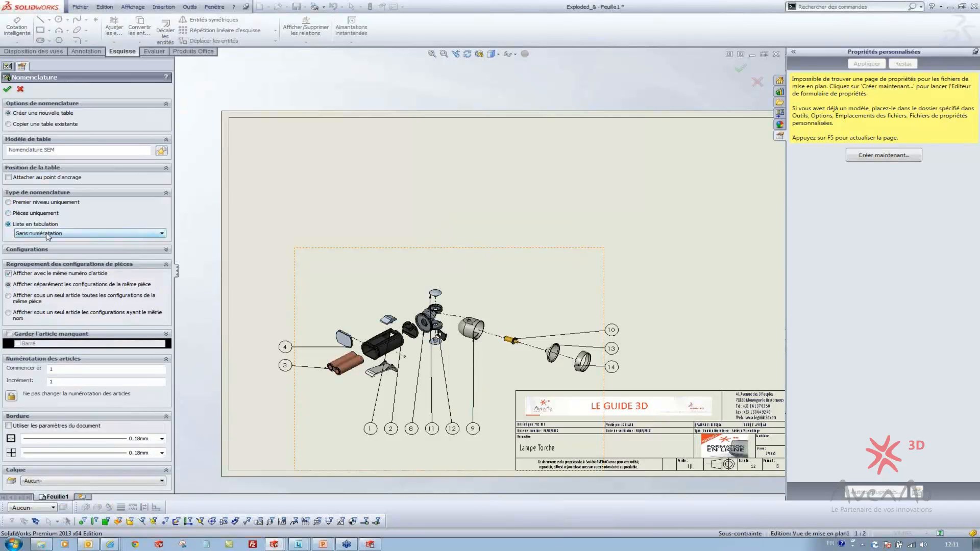
{"action": "left_click", "coordinate": [48, 233]}
{"action": "left_click", "coordinate": [53, 247]}
{"action": "left_click_drag", "start_coordinate": [183, 274], "coordinate": [190, 274]}
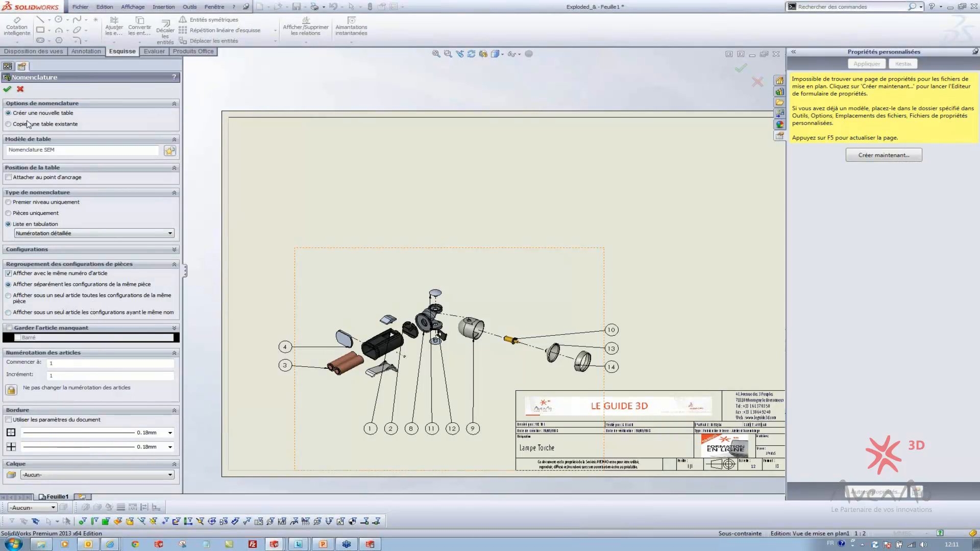
{"action": "left_click", "coordinate": [7, 90]}
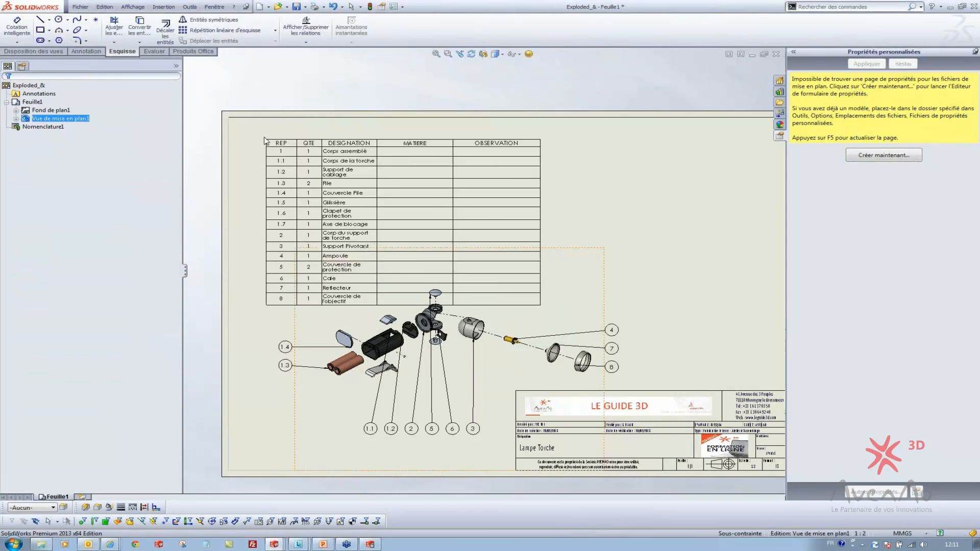
{"action": "left_click", "coordinate": [227, 122]}
{"action": "left_click", "coordinate": [227, 123]}
Step: Resize the new bill of materials to make it wider and less tall, keeping it above the exploded view
{"action": "scroll", "coordinate": [360, 159], "scroll_direction": "down", "scroll_amount": 2}
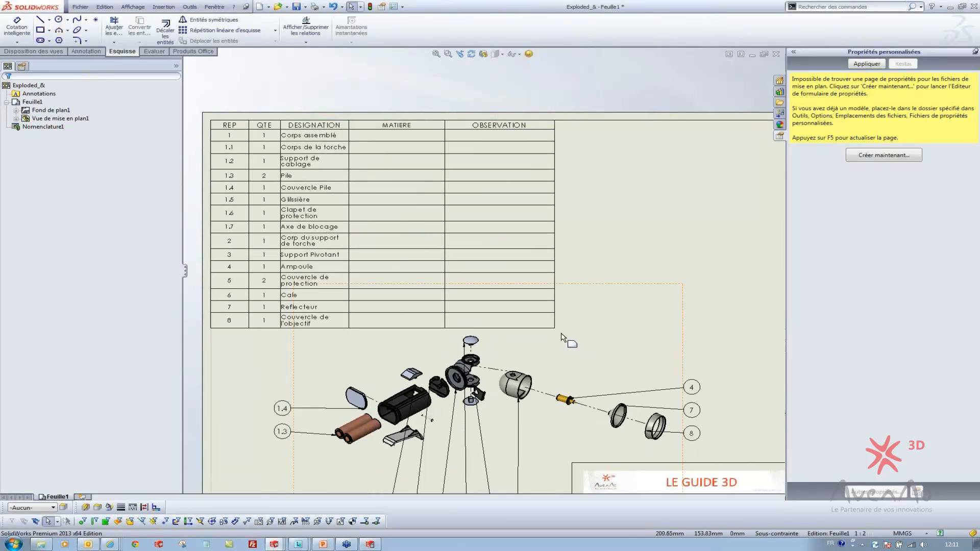
{"action": "left_click_drag", "start_coordinate": [555, 329], "coordinate": [636, 287]}
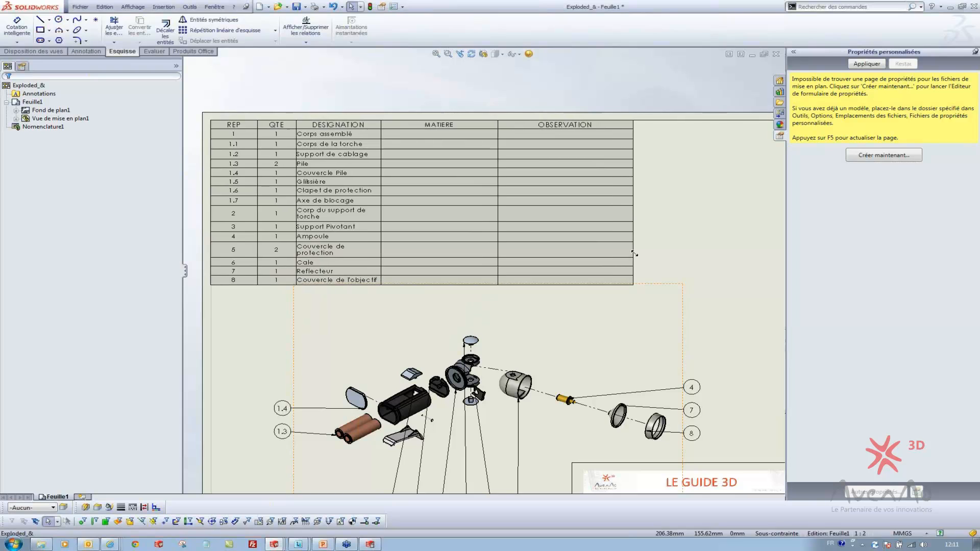
{"action": "left_click", "coordinate": [335, 182]}
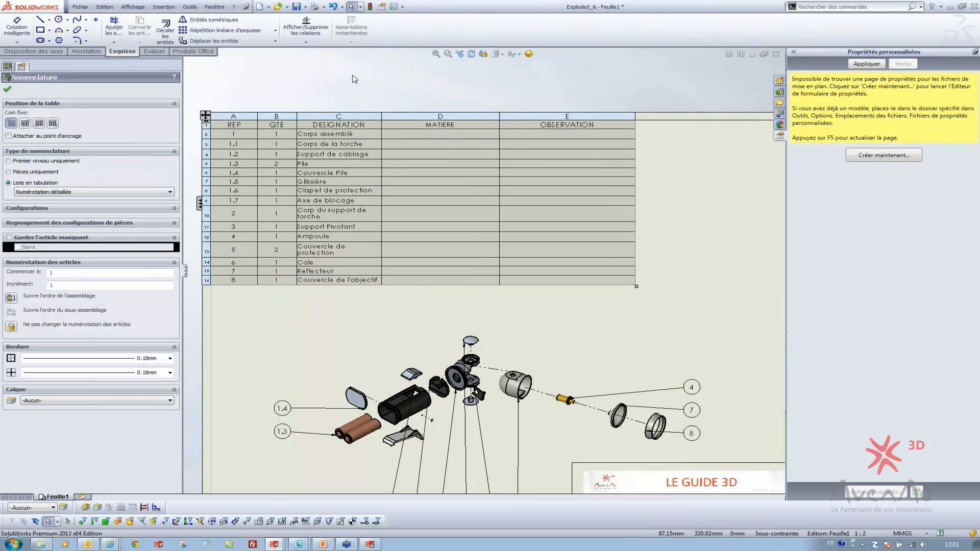
{"action": "key", "text": "Escape"}
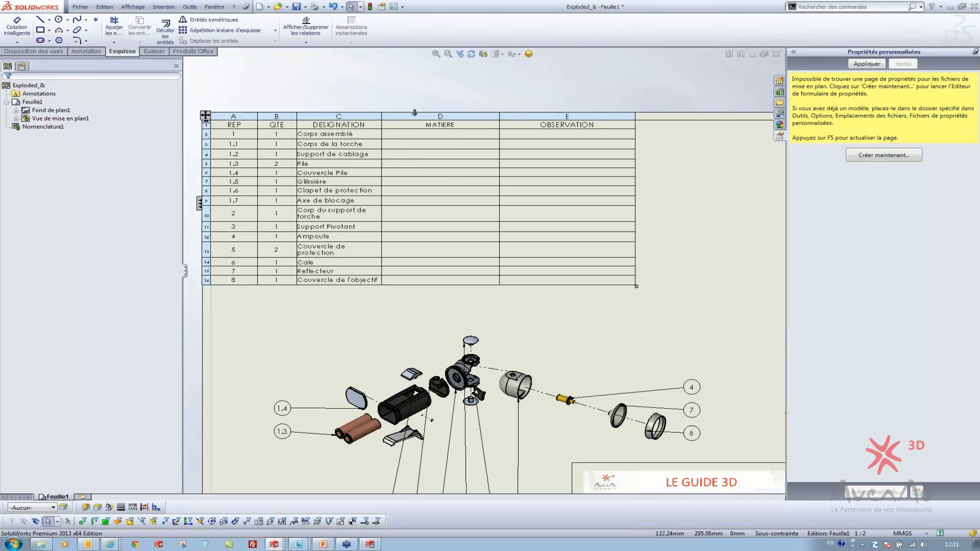
Step: Link the MATIERE column of the bill of materials to the CLIENT custom property
{"action": "scroll", "coordinate": [429, 116], "scroll_direction": "down", "scroll_amount": 1}
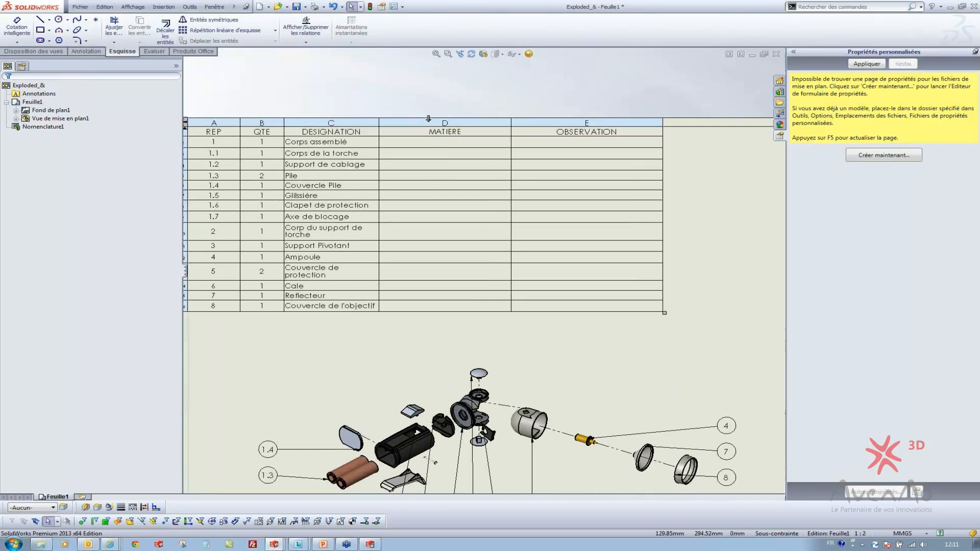
{"action": "left_click", "coordinate": [428, 118]}
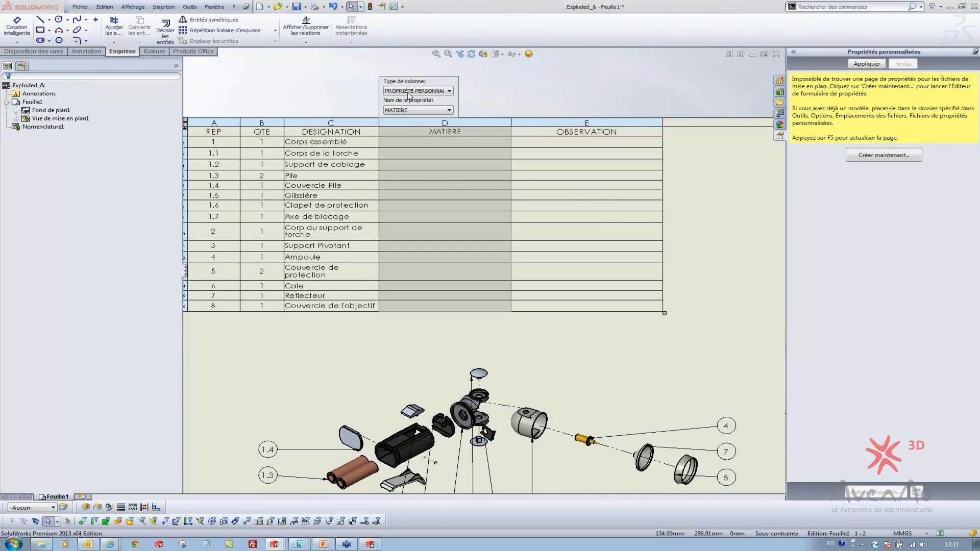
{"action": "left_click", "coordinate": [441, 110]}
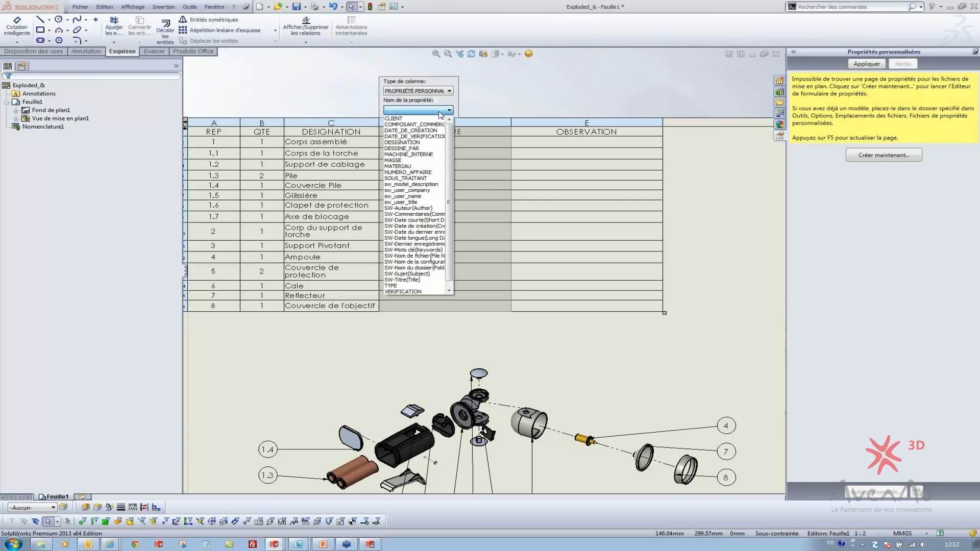
{"action": "left_click", "coordinate": [413, 119]}
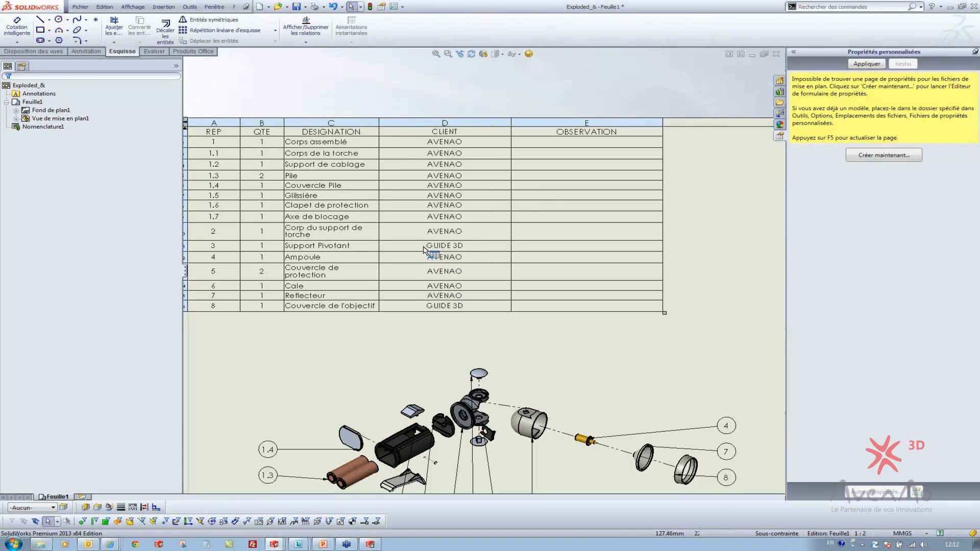
{"action": "scroll", "coordinate": [429, 251], "scroll_direction": "down", "scroll_amount": 1}
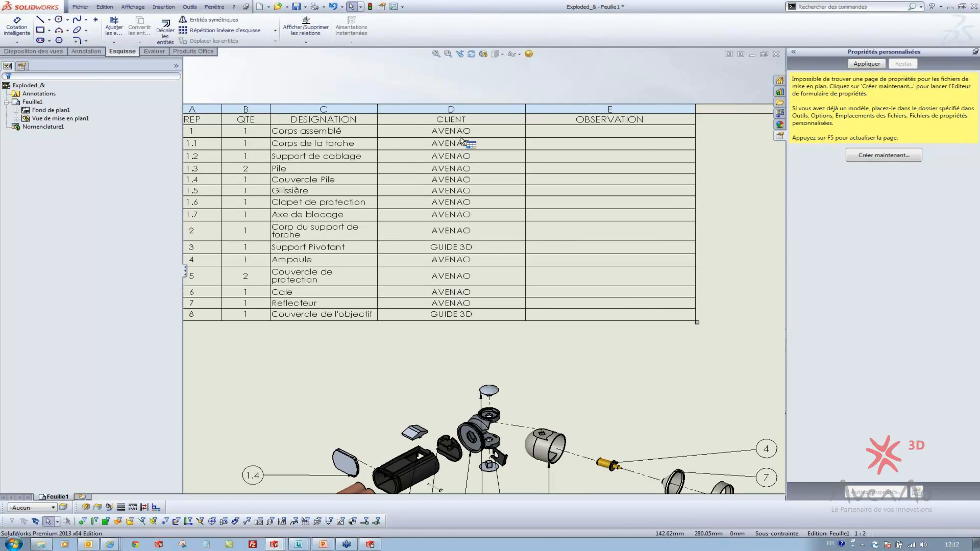
{"action": "scroll", "coordinate": [459, 178], "scroll_direction": "down", "scroll_amount": 2}
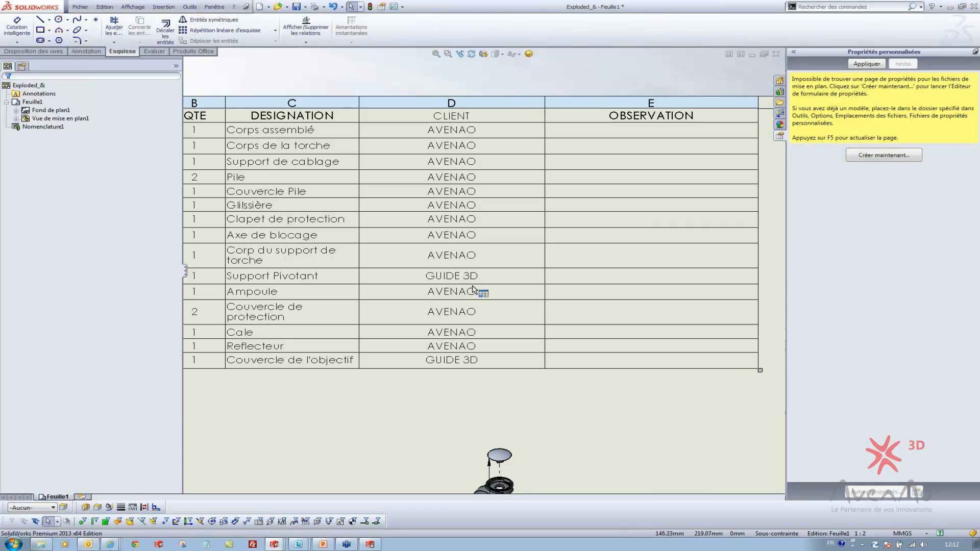
{"action": "scroll", "coordinate": [471, 286], "scroll_direction": "down", "scroll_amount": 1}
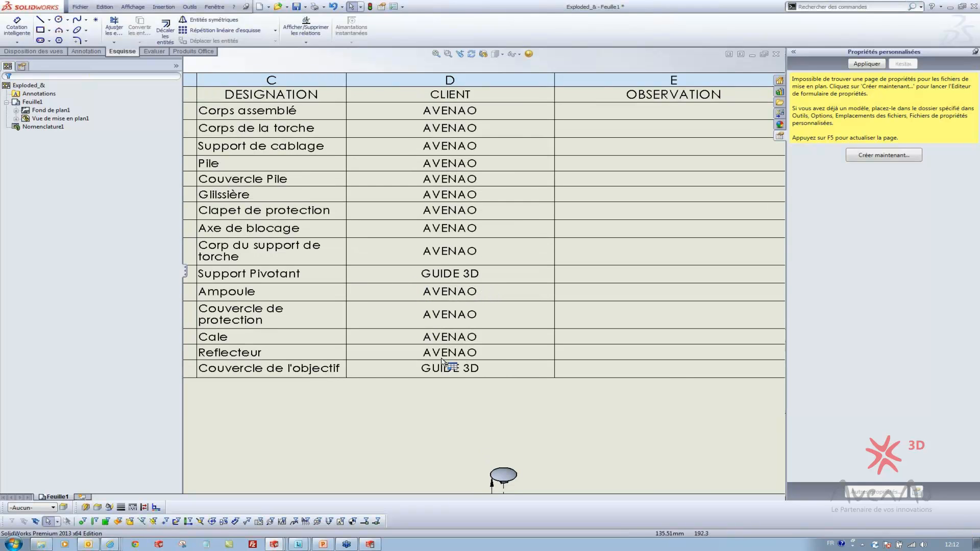
Step: Link the OBSERVATION column of the bill of materials to the MATERIAU custom property
{"action": "scroll", "coordinate": [591, 289], "scroll_direction": "up", "scroll_amount": 2}
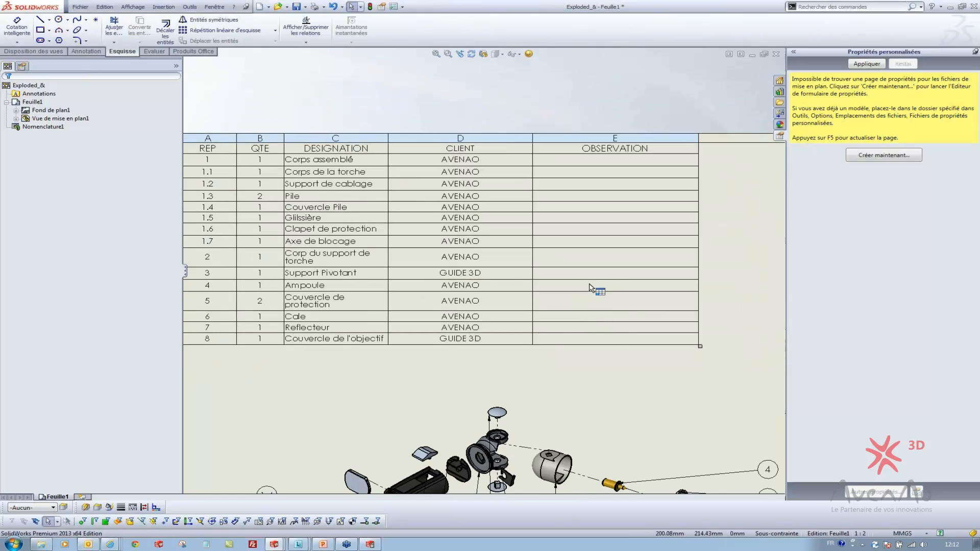
{"action": "left_click", "coordinate": [580, 138]}
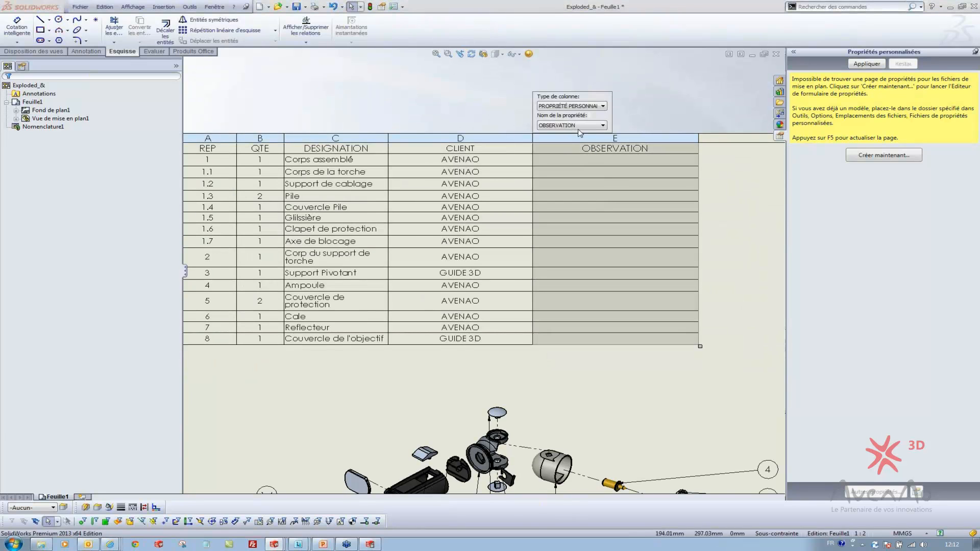
{"action": "left_click", "coordinate": [580, 126]}
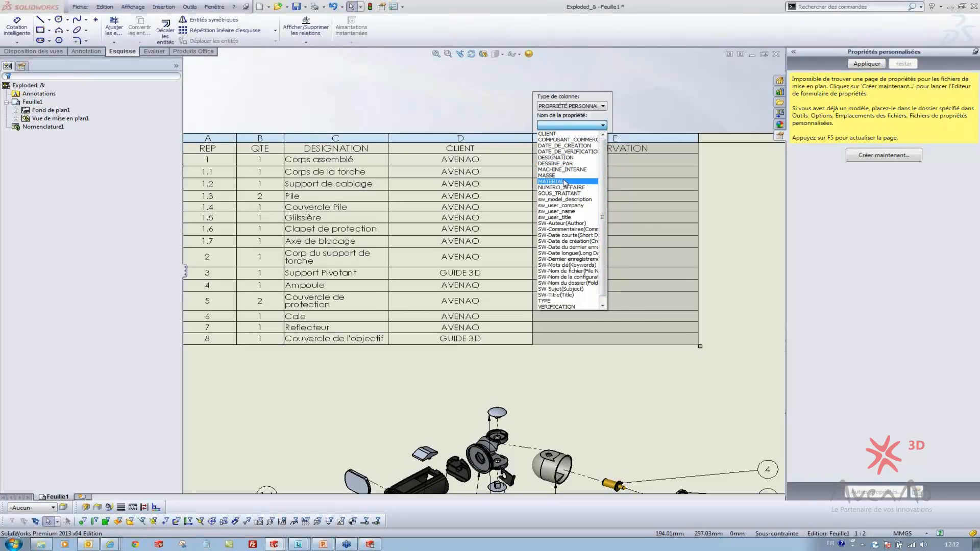
{"action": "left_click", "coordinate": [564, 183]}
{"action": "left_click", "coordinate": [737, 205]}
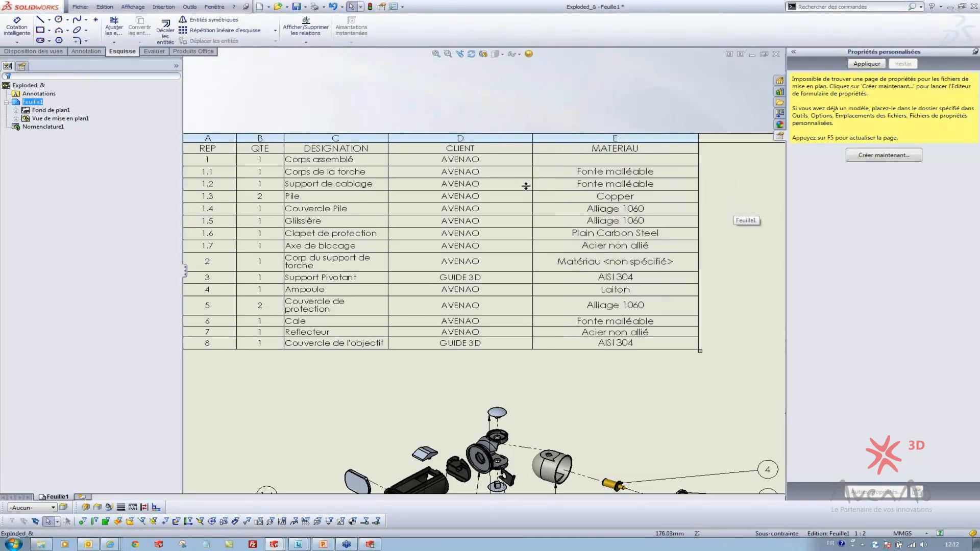
Step: Start saving the bill of materials as a table template, creating and opening a BOM_GUIDE3D folder inside the desktop's Temp folder
{"action": "scroll", "coordinate": [505, 278], "scroll_direction": "up", "scroll_amount": 2}
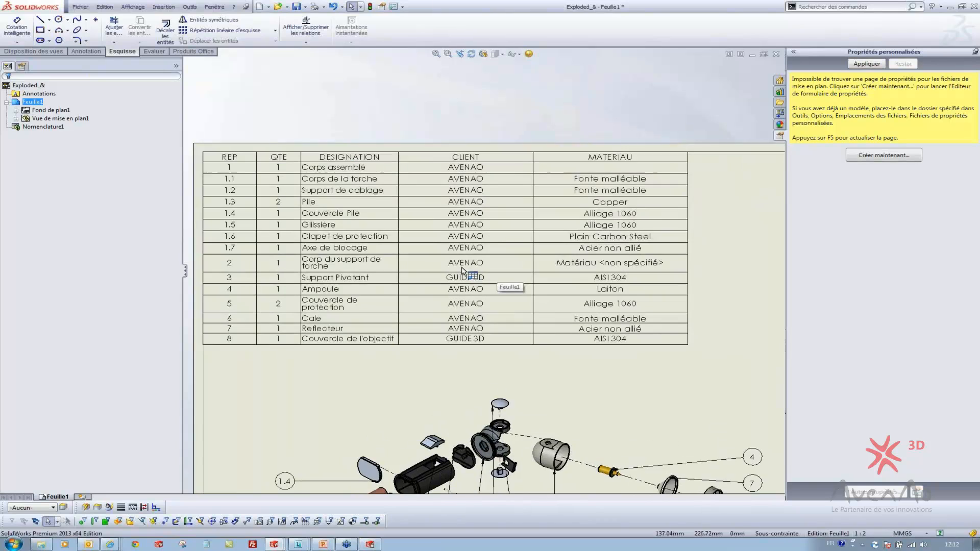
{"action": "left_click", "coordinate": [342, 245]}
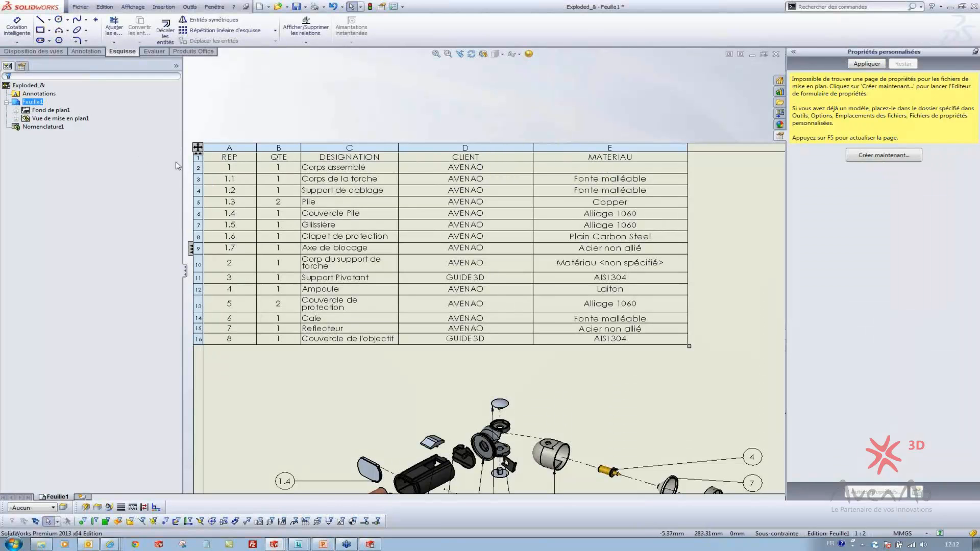
{"action": "left_click", "coordinate": [198, 148]}
{"action": "right_click", "coordinate": [198, 147]}
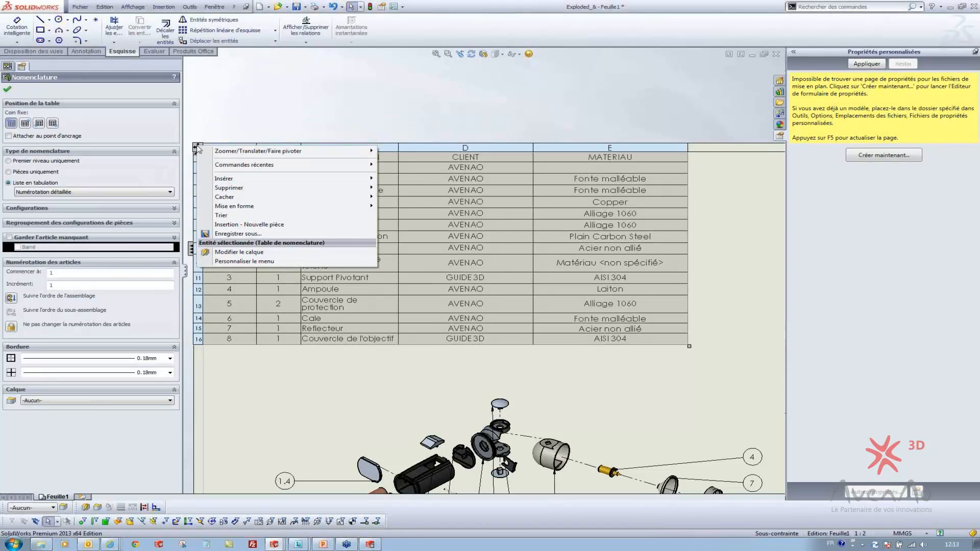
{"action": "left_click", "coordinate": [287, 234]}
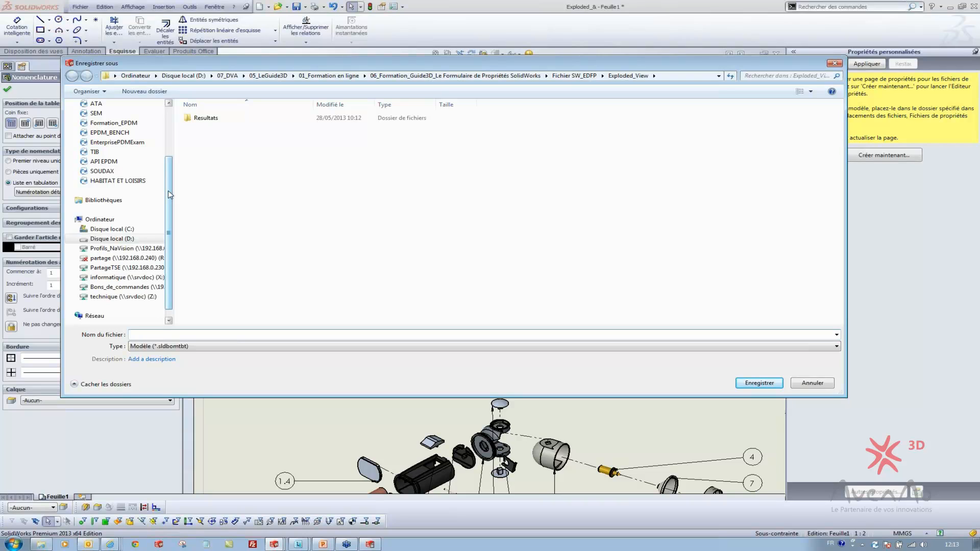
{"action": "scroll", "coordinate": [170, 195], "scroll_direction": "up", "scroll_amount": 3}
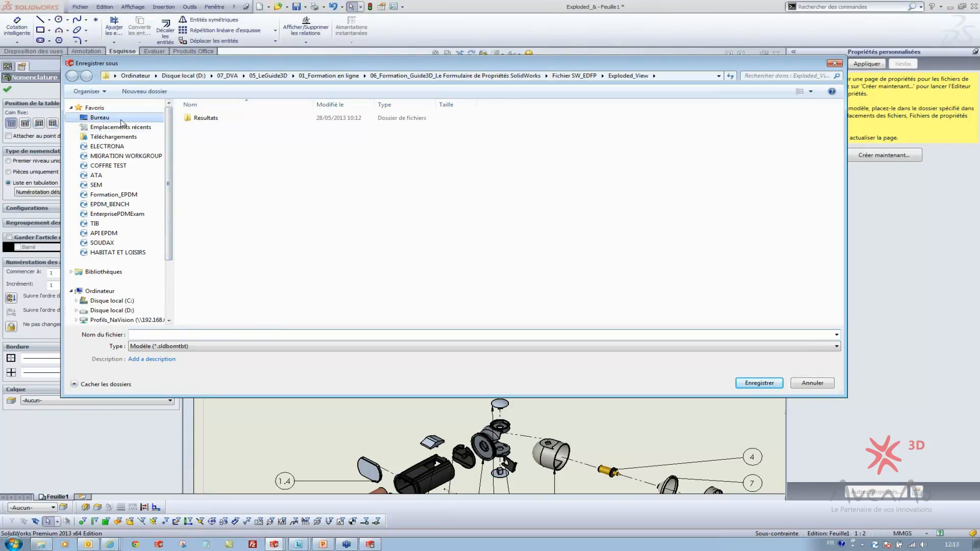
{"action": "left_click", "coordinate": [121, 121]}
{"action": "double_click", "coordinate": [212, 175]}
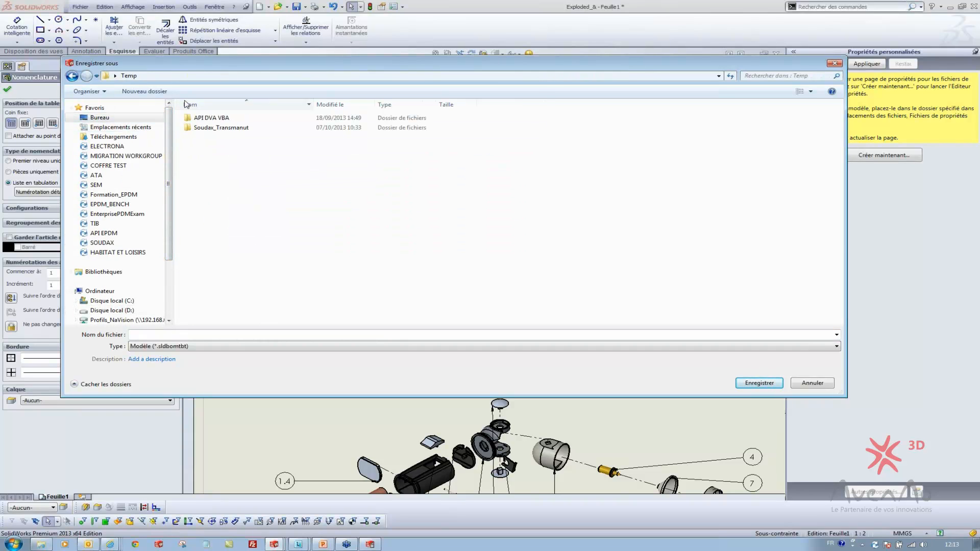
{"action": "left_click", "coordinate": [144, 91]}
{"action": "type", "text": "BOM_GUIDE3D"}
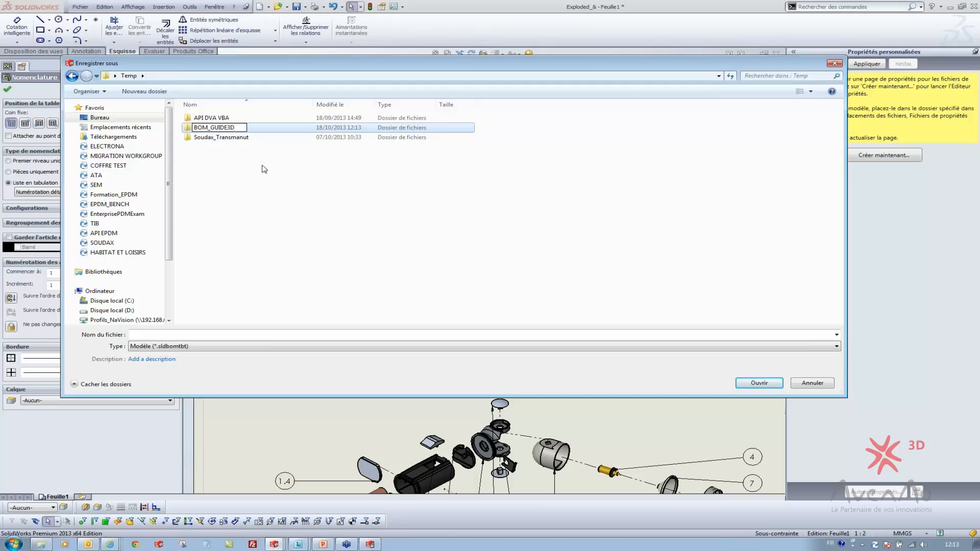
{"action": "key", "text": "Return"}
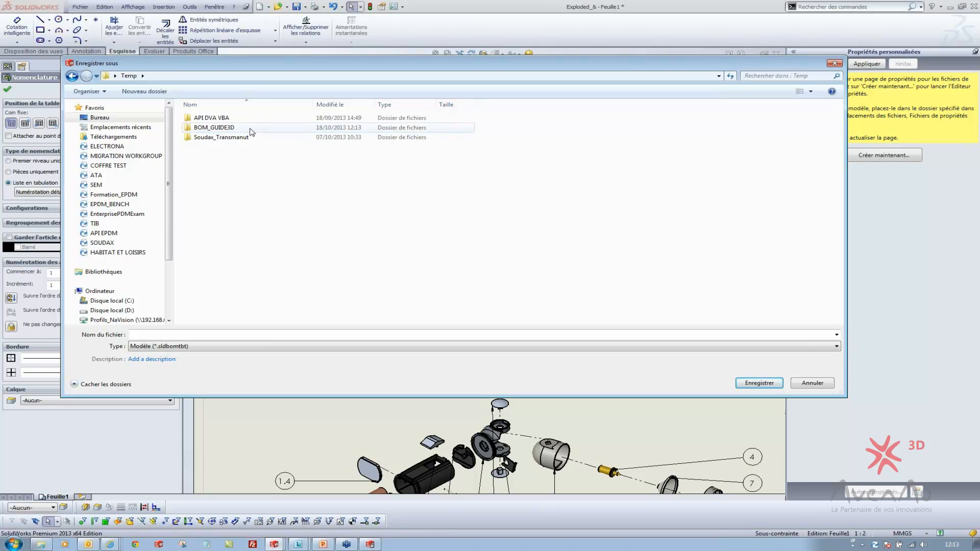
{"action": "double_click", "coordinate": [247, 128]}
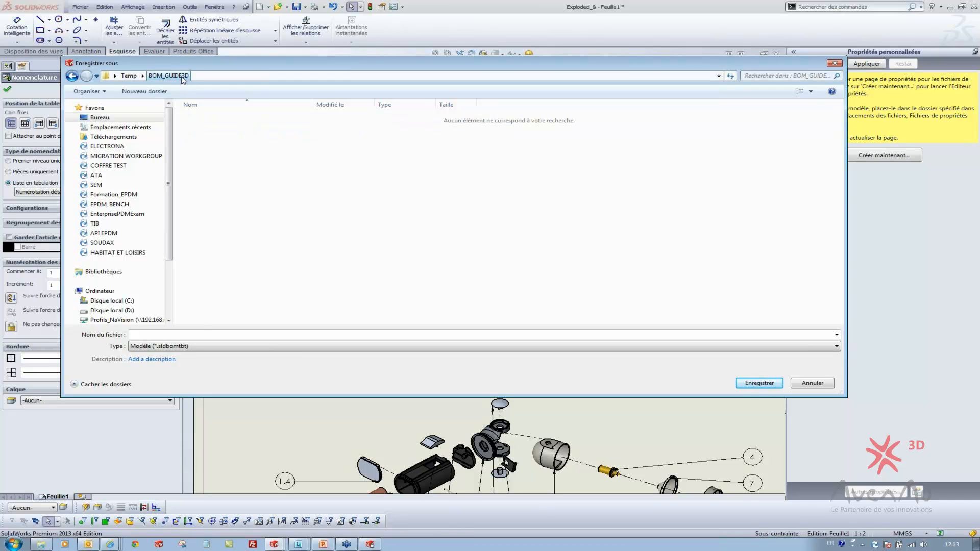
Step: Save the bill of materials template as BOM_GUIDE_3D in the new folder and deselect the table
{"action": "left_click", "coordinate": [182, 335]}
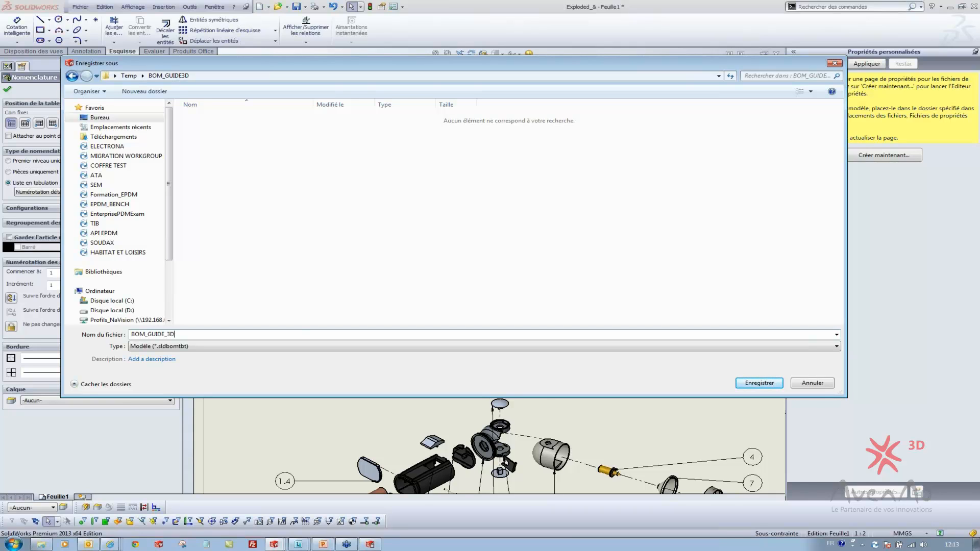
{"action": "type", "text": "BOM_GUIDE_3D"}
{"action": "left_click", "coordinate": [759, 383]}
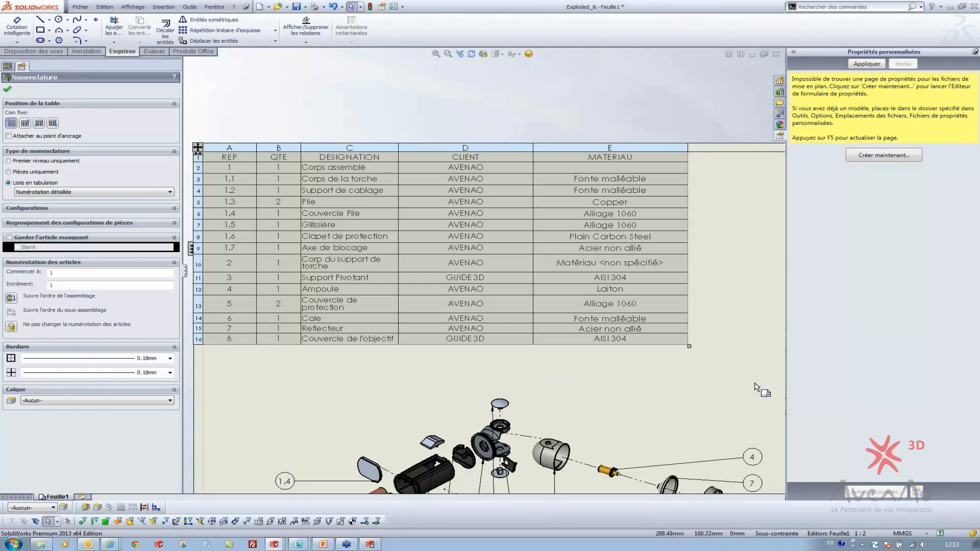
{"action": "left_click", "coordinate": [7, 91]}
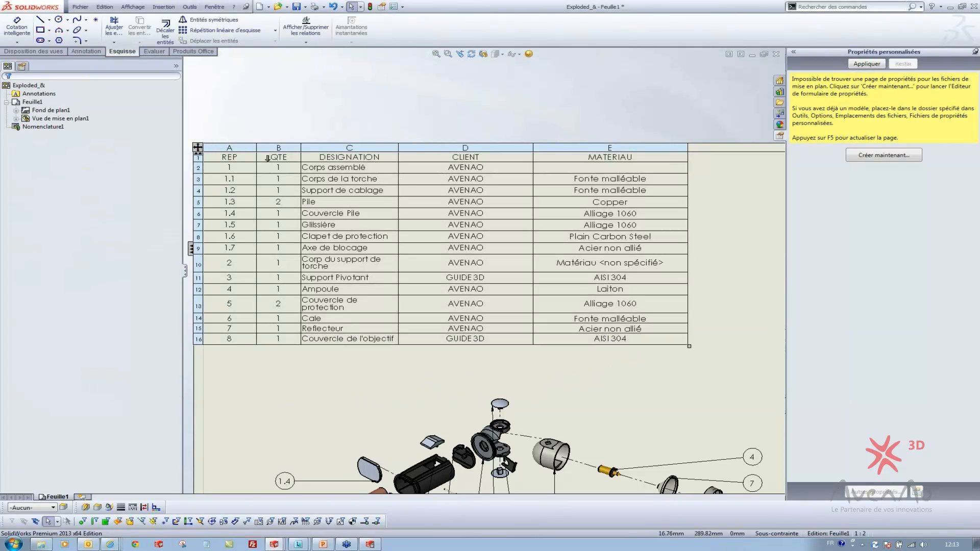
{"action": "left_click", "coordinate": [371, 88]}
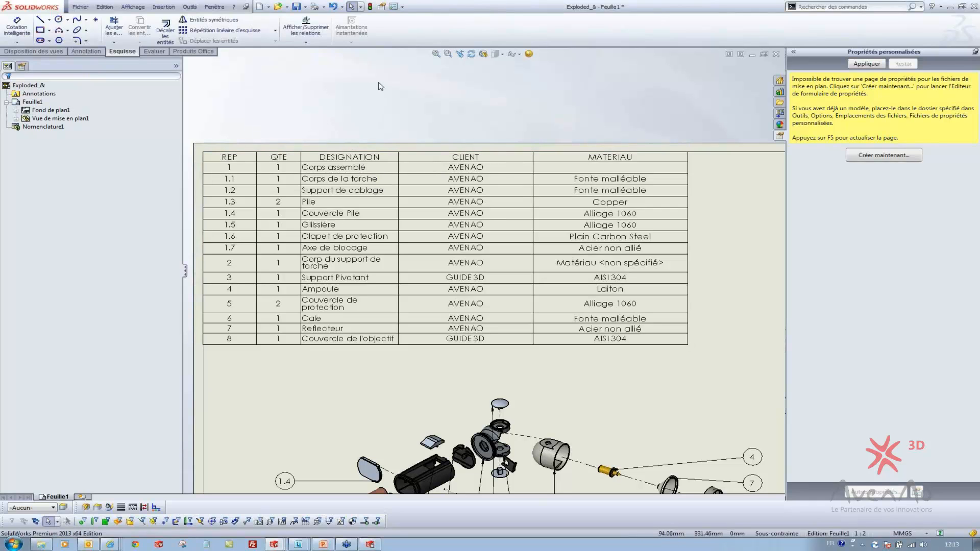
Step: Examine the folder categories under Emplacements des fichiers in the system options, and close the options without changes
{"action": "left_click", "coordinate": [393, 7]}
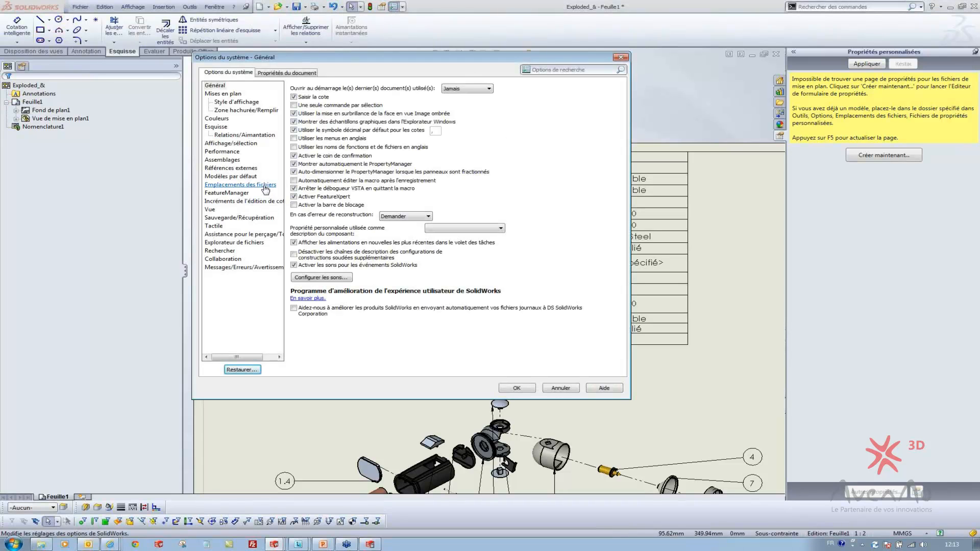
{"action": "left_click", "coordinate": [266, 187]}
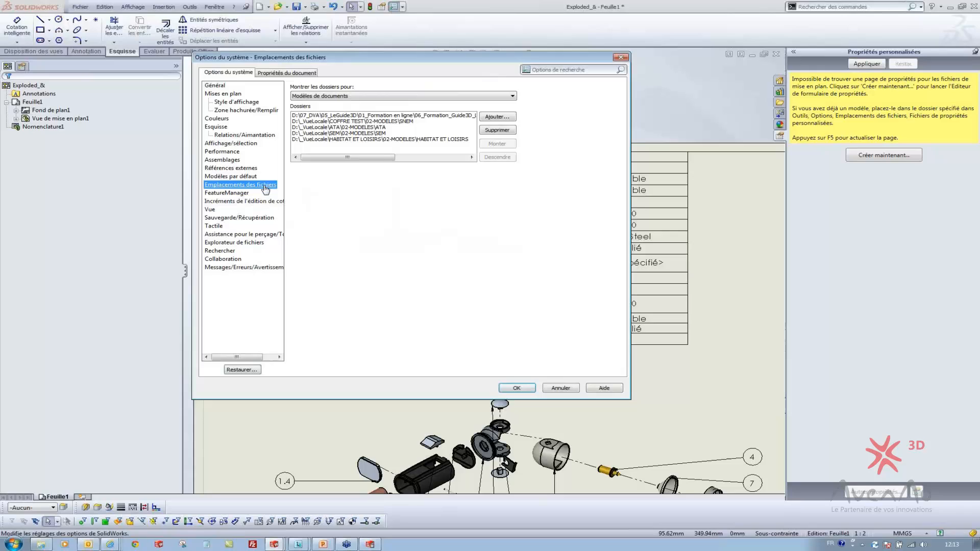
{"action": "left_click", "coordinate": [489, 96]}
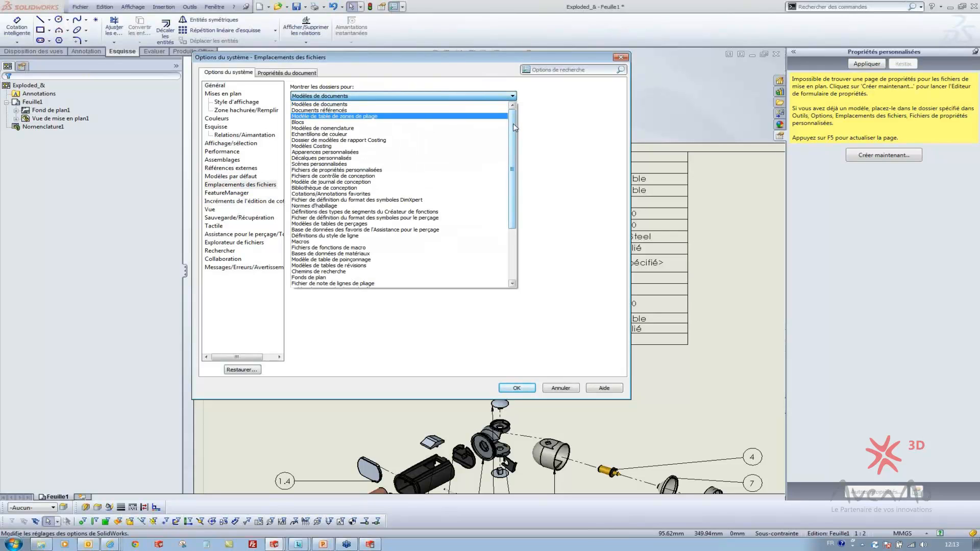
{"action": "left_click_drag", "start_coordinate": [512, 131], "coordinate": [509, 192]}
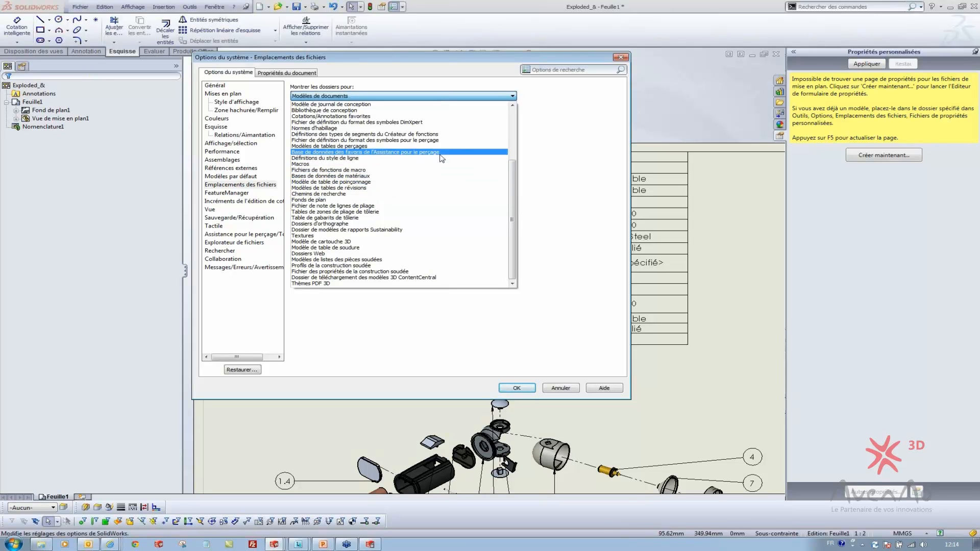
{"action": "scroll", "coordinate": [514, 188], "scroll_direction": "up", "scroll_amount": 3}
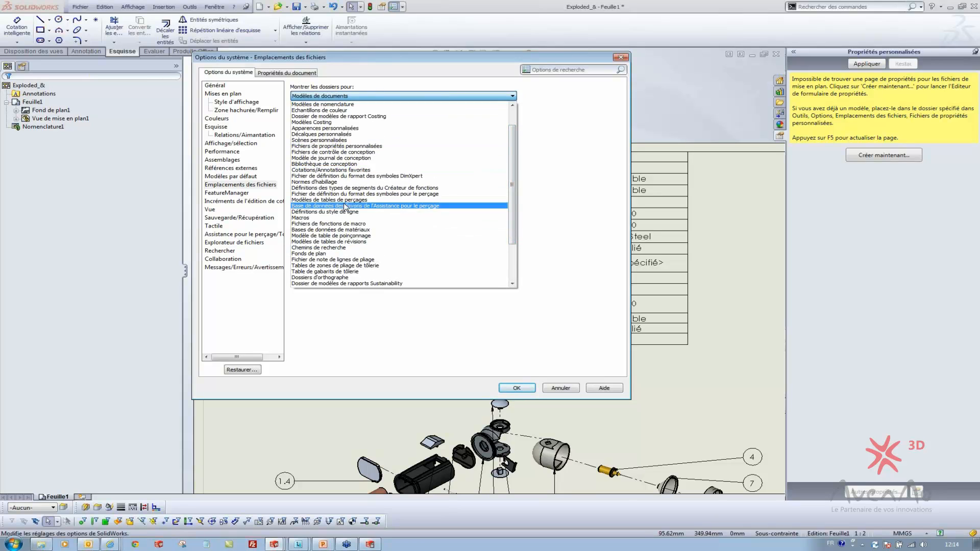
{"action": "left_click", "coordinate": [478, 207]}
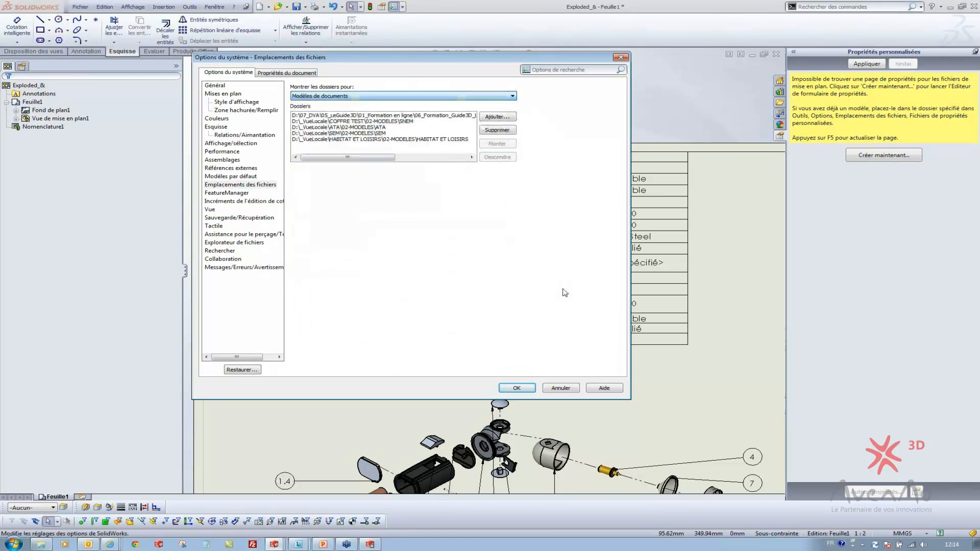
{"action": "left_click", "coordinate": [560, 388]}
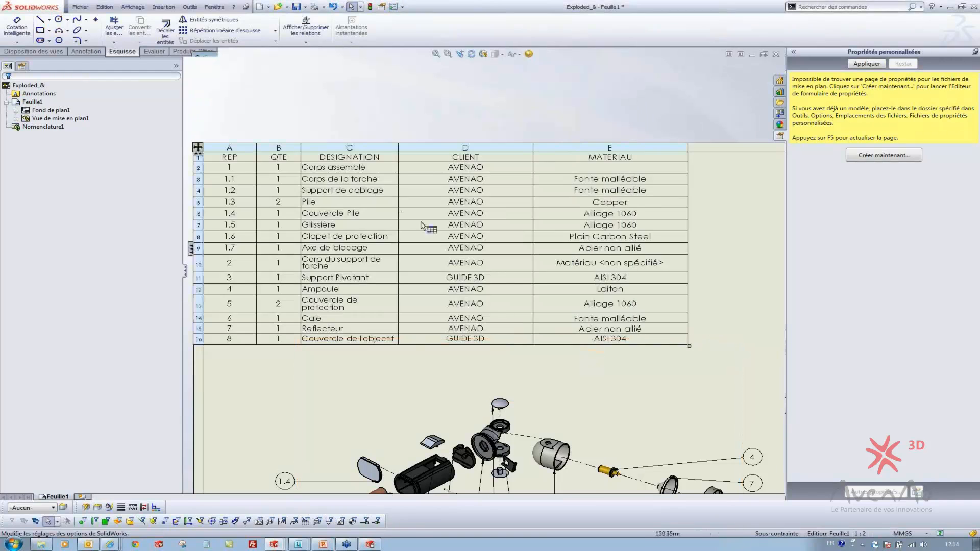
Step: Replace the bill of materials with a new one from the BOM_GUIDE_3D template, as Liste en tabulation with Sans numérotation, in the sheet's upper-left corner
{"action": "left_click", "coordinate": [200, 153]}
{"action": "key", "text": "Delete"}
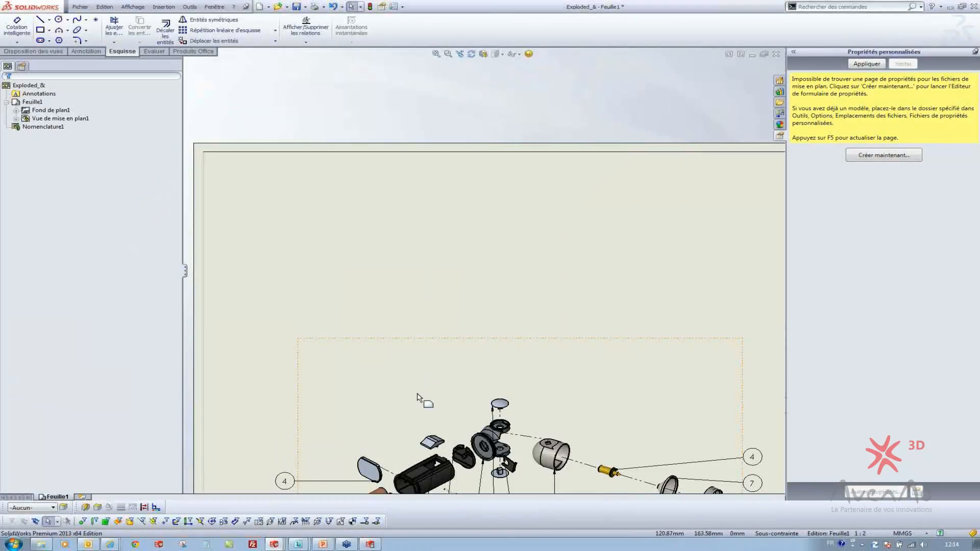
{"action": "right_click", "coordinate": [420, 342]}
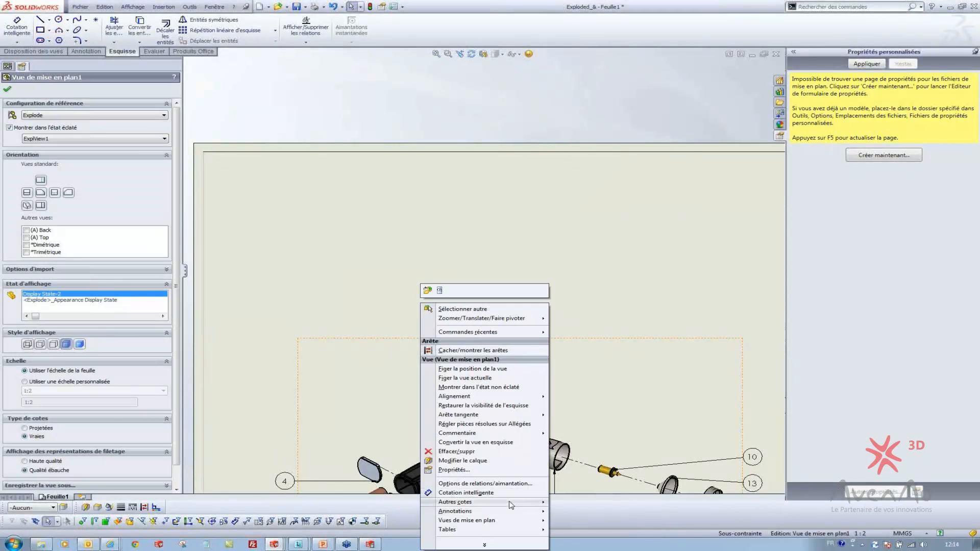
{"action": "mouse_move", "coordinate": [503, 530]}
{"action": "left_click", "coordinate": [611, 492]}
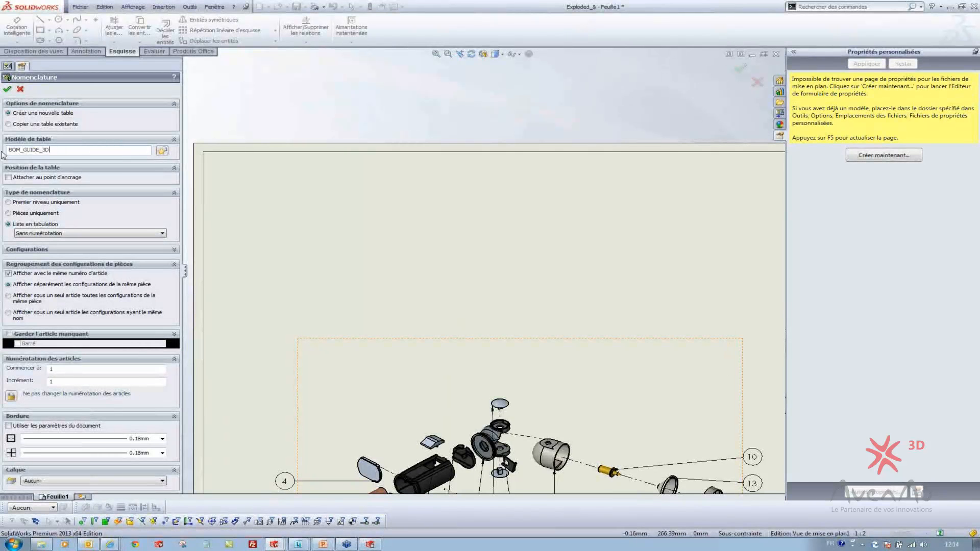
{"action": "left_click", "coordinate": [7, 90]}
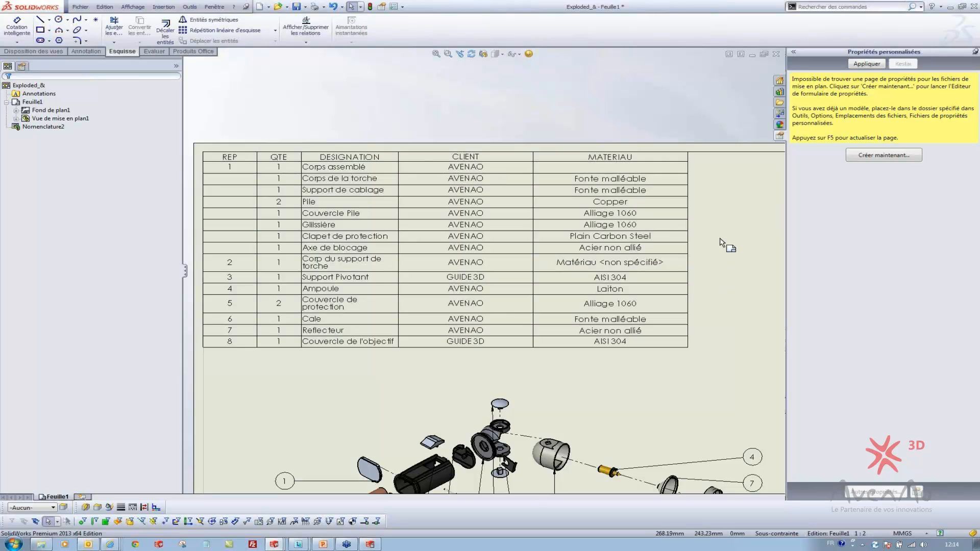
Step: Open the Support Pivotant part marked by balloon 3 from the exploded drawing view
{"action": "key", "text": "f"}
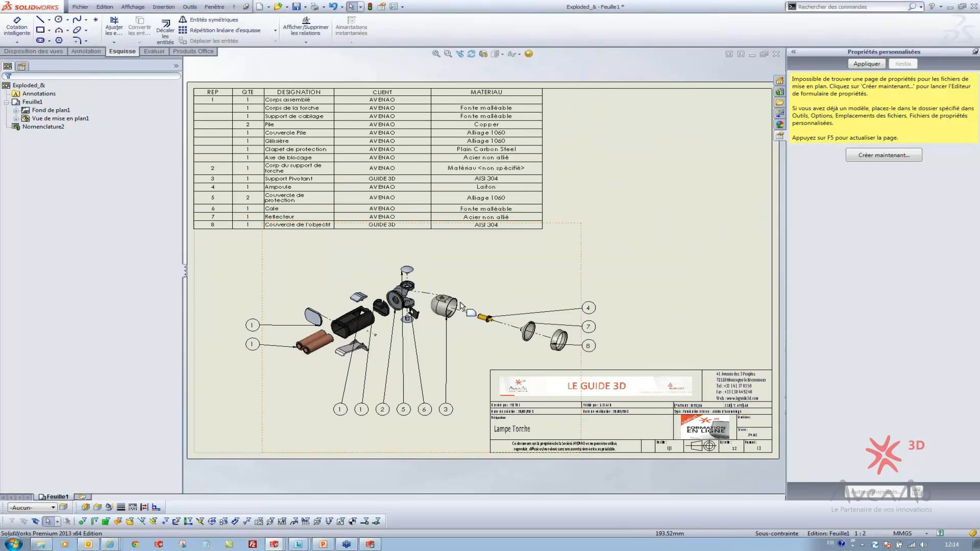
{"action": "scroll", "coordinate": [386, 300], "scroll_direction": "down", "scroll_amount": 2}
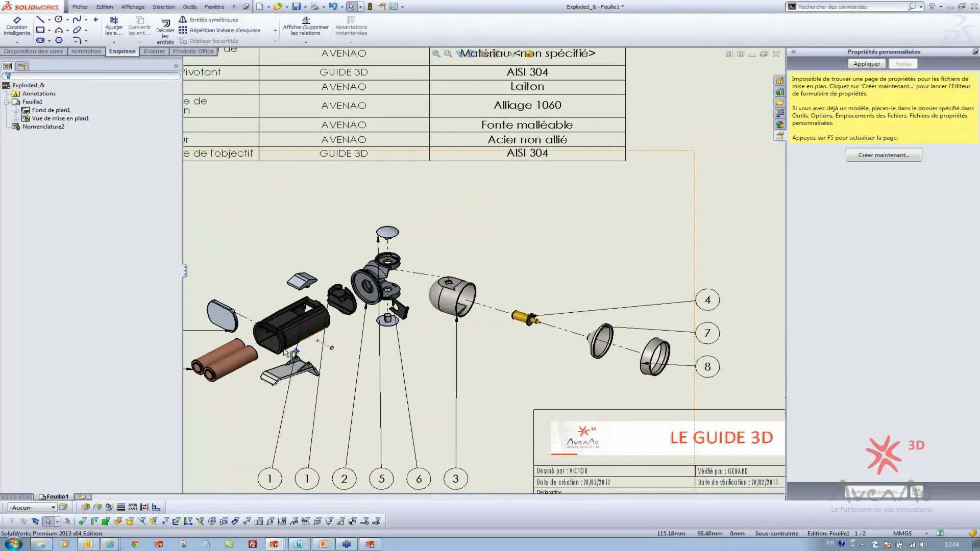
{"action": "right_click", "coordinate": [293, 337]}
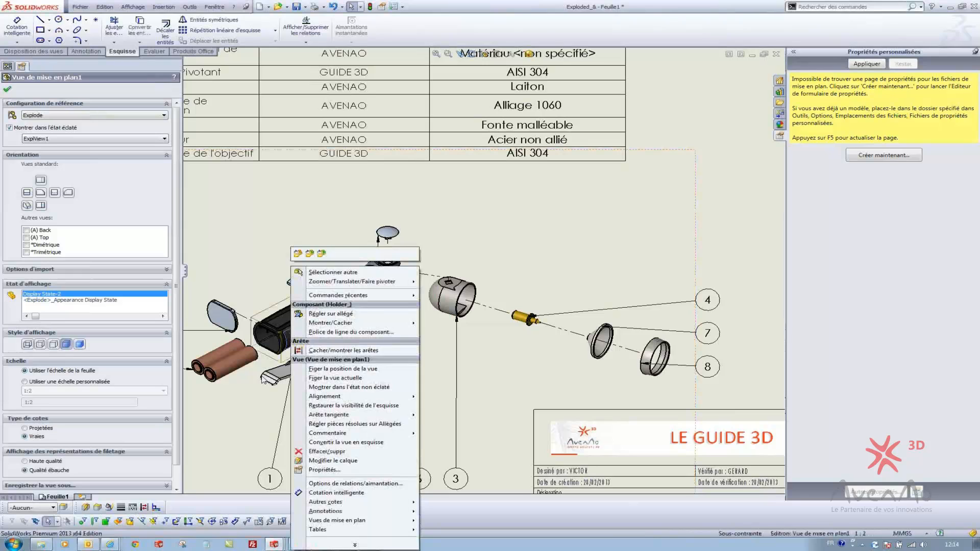
{"action": "key", "text": "Escape"}
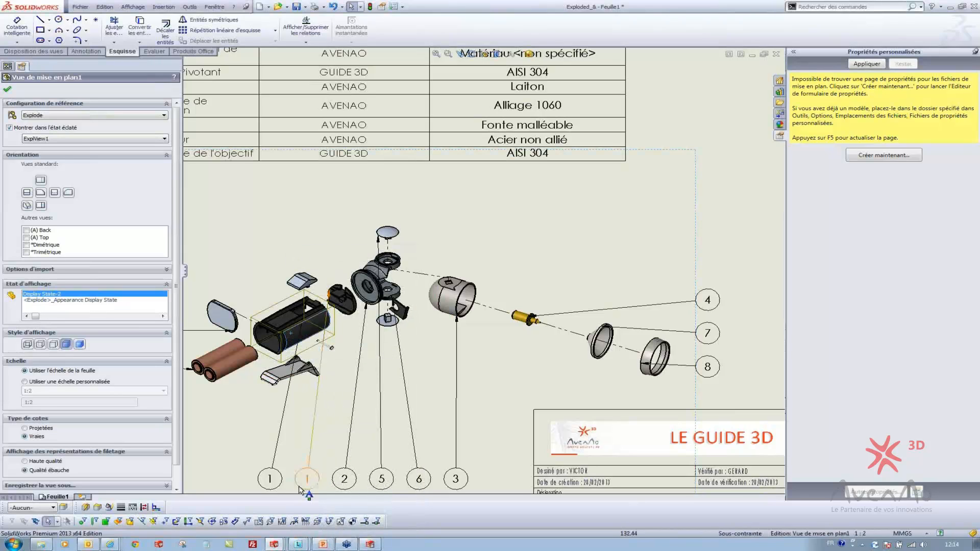
{"action": "key", "text": "f"}
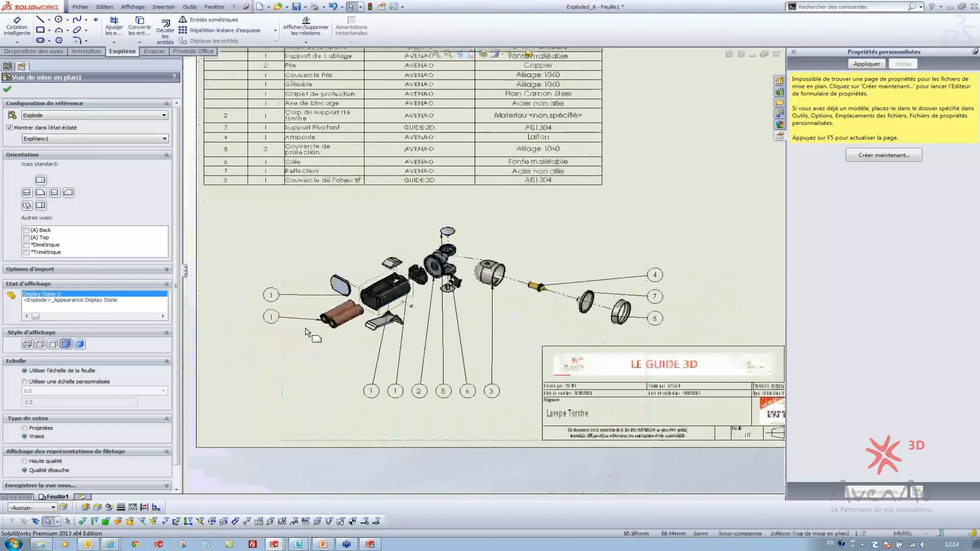
{"action": "scroll", "coordinate": [305, 332], "scroll_direction": "down", "scroll_amount": 2}
{"action": "scroll", "coordinate": [314, 302], "scroll_direction": "down", "scroll_amount": 1}
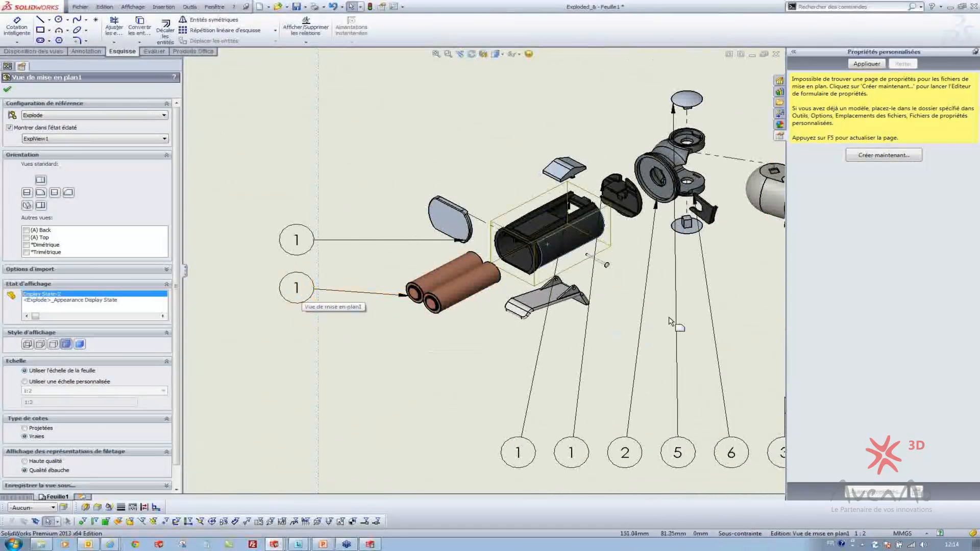
{"action": "scroll", "coordinate": [663, 306], "scroll_direction": "up", "scroll_amount": 2}
{"action": "scroll", "coordinate": [678, 301], "scroll_direction": "down", "scroll_amount": 2}
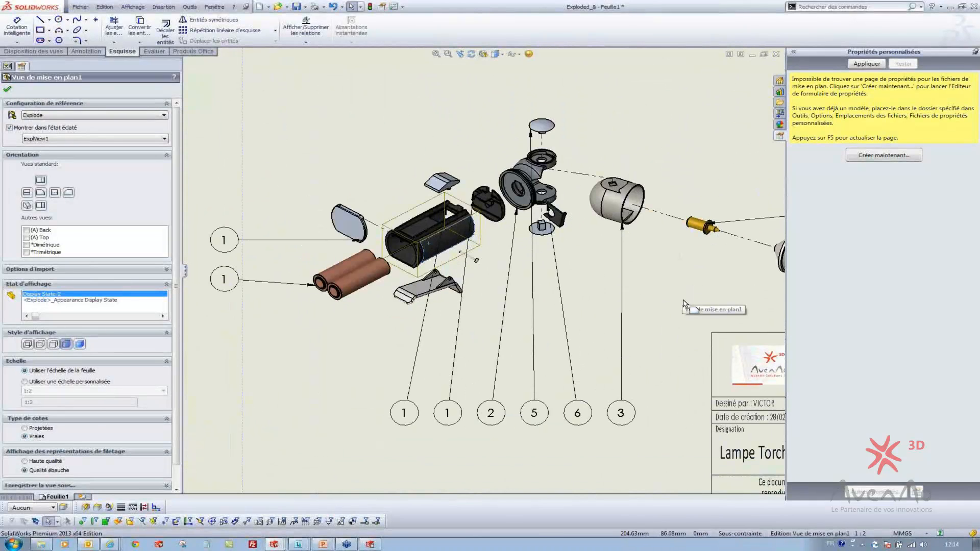
{"action": "scroll", "coordinate": [685, 305], "scroll_direction": "down", "scroll_amount": 1}
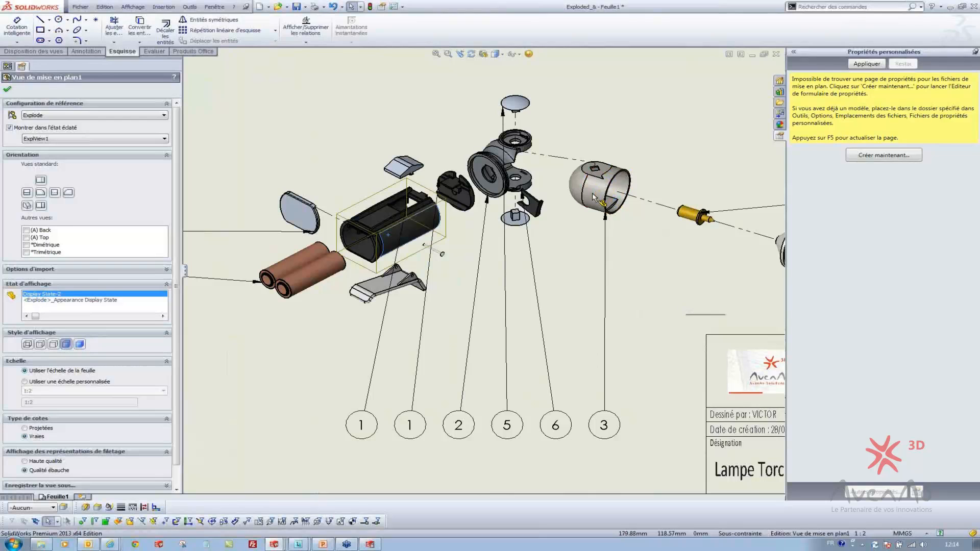
{"action": "right_click", "coordinate": [594, 197]}
{"action": "key", "text": "Escape"}
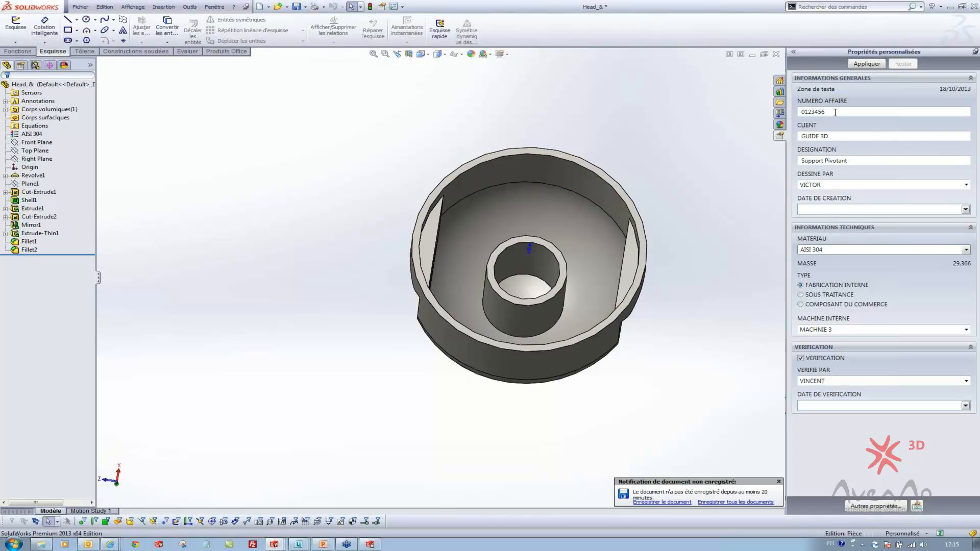
Step: Set the part's CLIENT property to RENAULT, apply it, and save and close the part
{"action": "left_click_drag", "start_coordinate": [835, 136], "coordinate": [797, 136]}
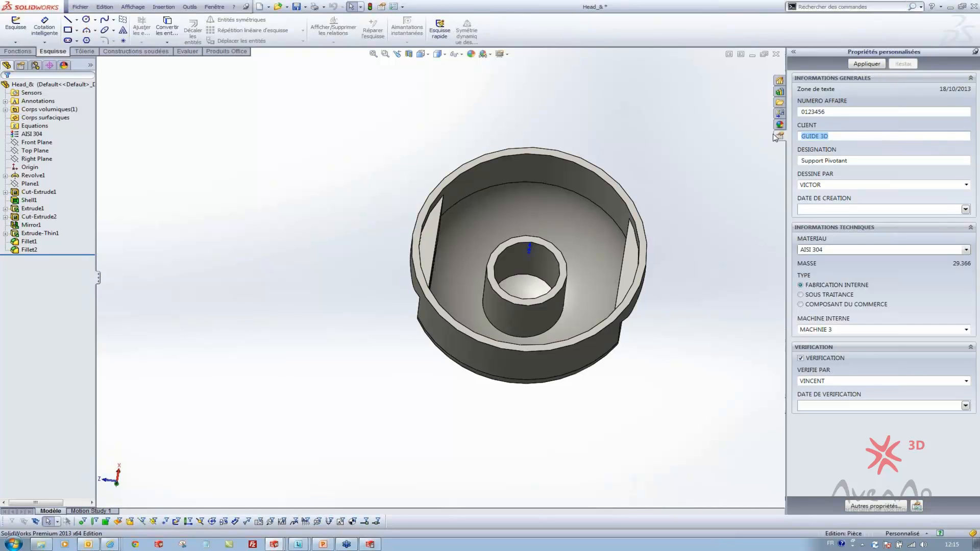
{"action": "type", "text": "RENAULT"}
{"action": "left_click", "coordinate": [856, 64]}
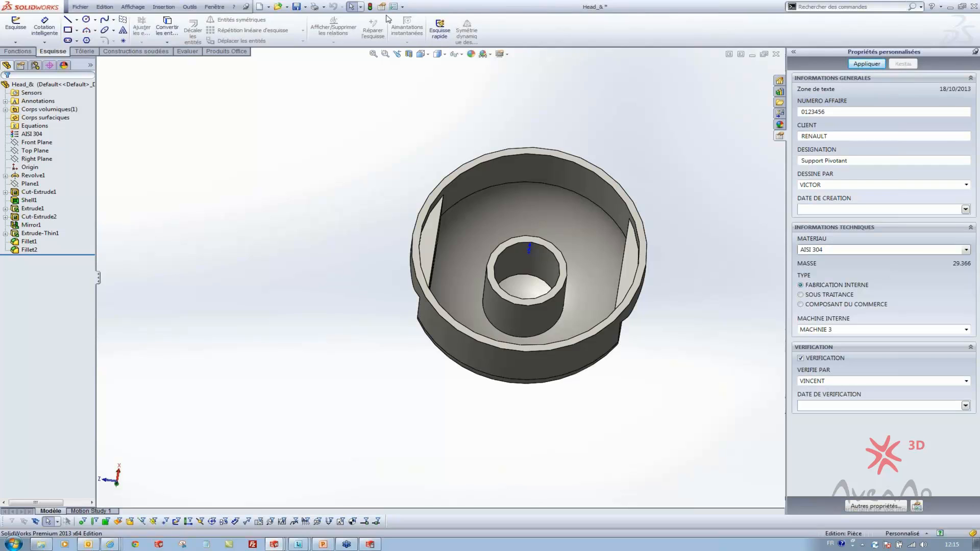
{"action": "left_click", "coordinate": [297, 7]}
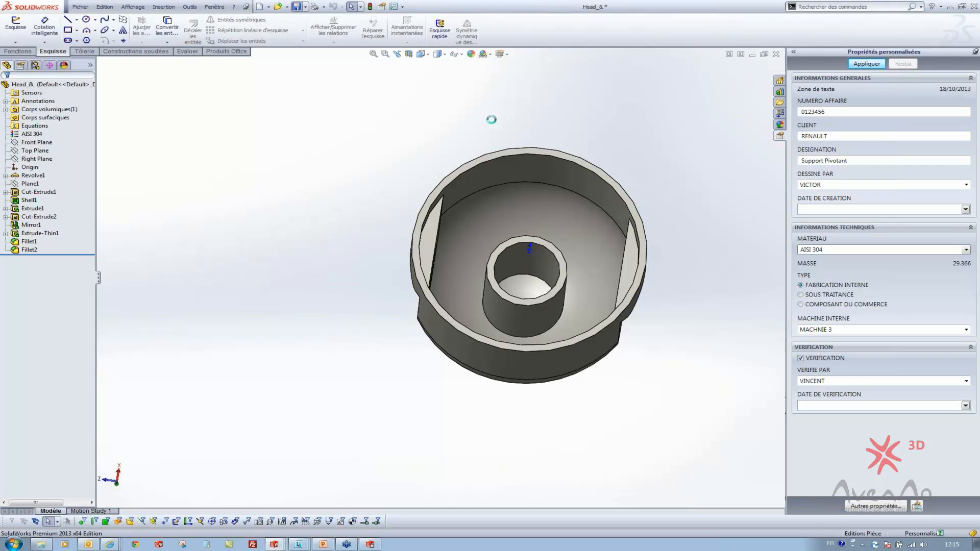
{"action": "left_click", "coordinate": [776, 54]}
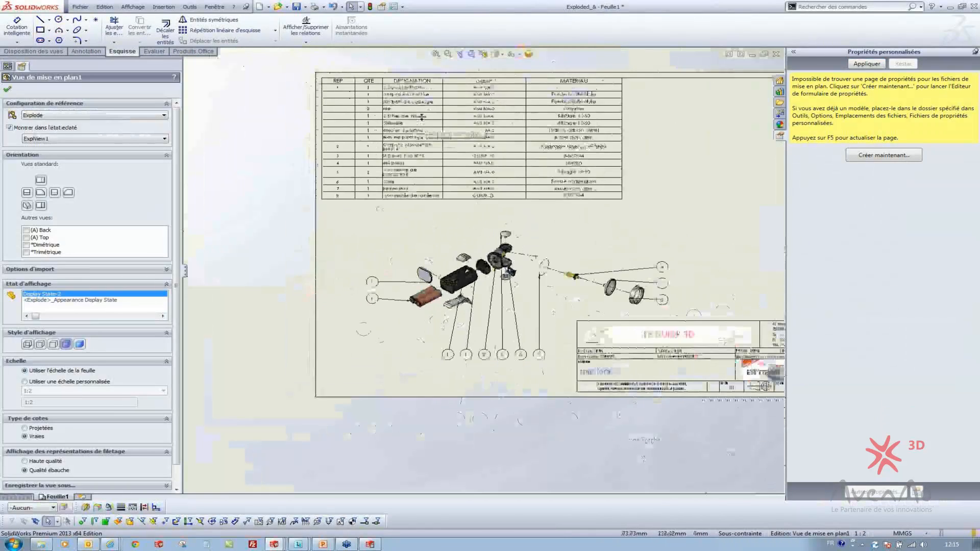
Step: Rebuild the drawing and save it together with all modified referenced models
{"action": "scroll", "coordinate": [423, 123], "scroll_direction": "down", "scroll_amount": 4}
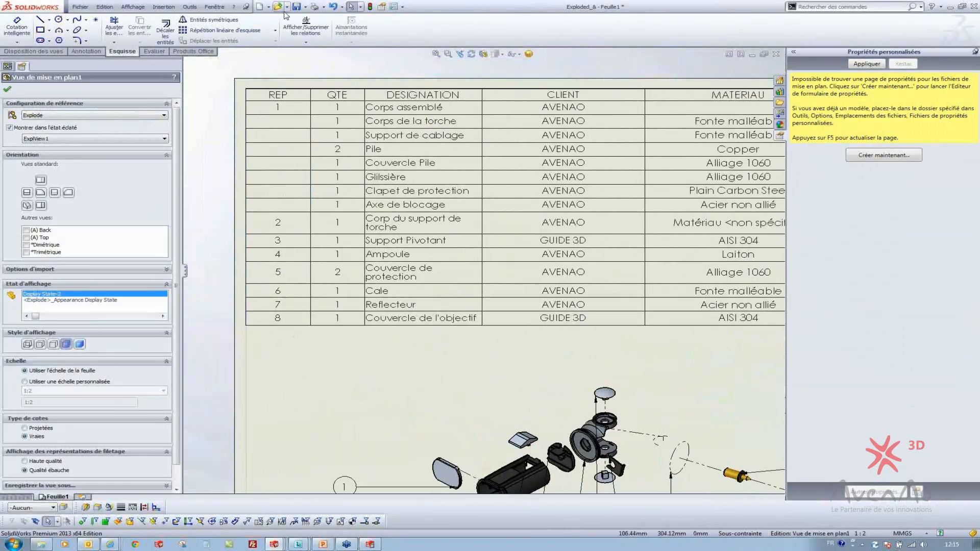
{"action": "left_click", "coordinate": [369, 7]}
{"action": "left_click", "coordinate": [297, 7]}
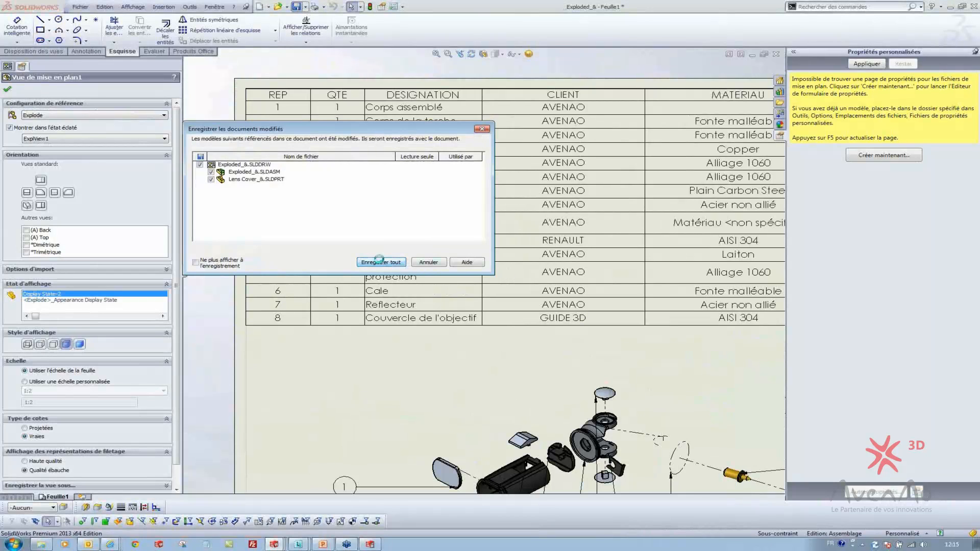
{"action": "left_click", "coordinate": [380, 262]}
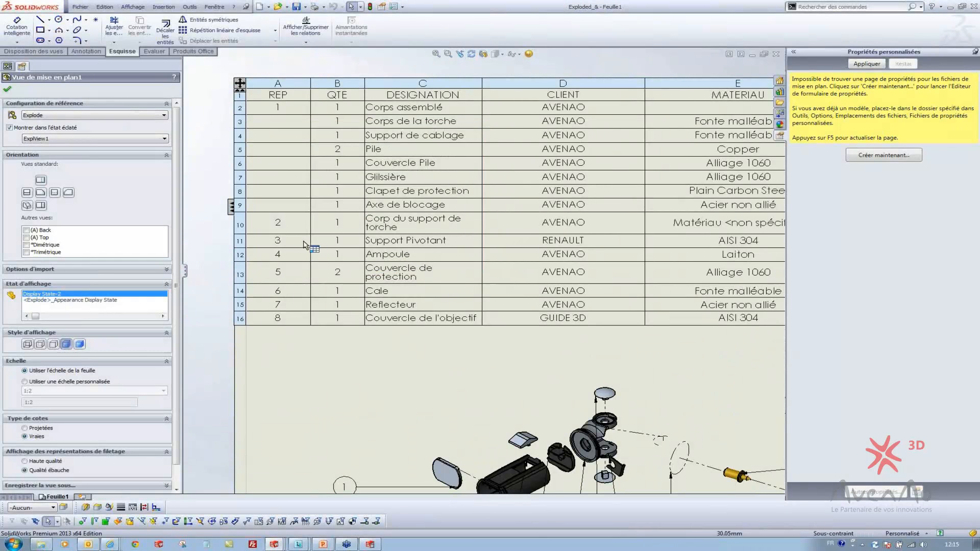
Step: Check the Support Pivotant row of the bill of materials and deselect it
{"action": "left_click", "coordinate": [276, 241]}
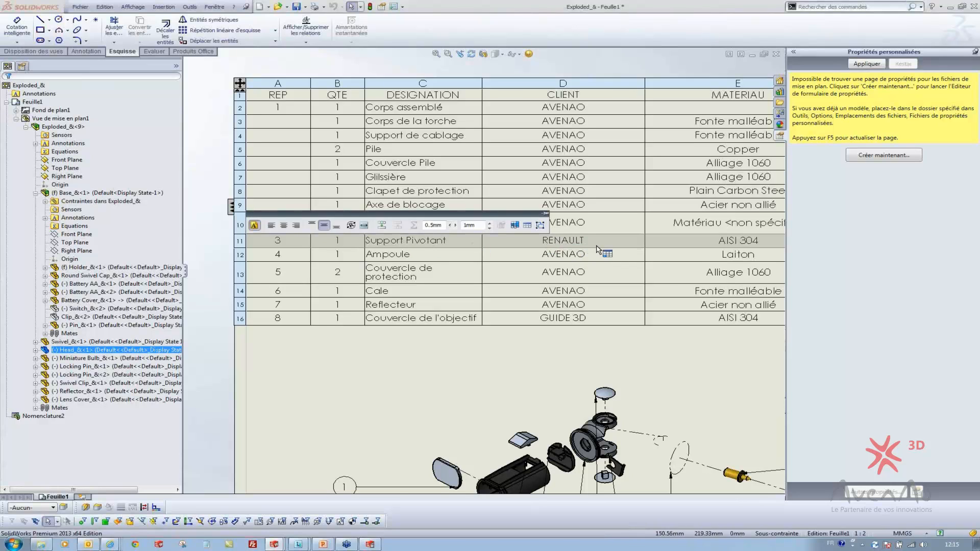
{"action": "left_click", "coordinate": [737, 376]}
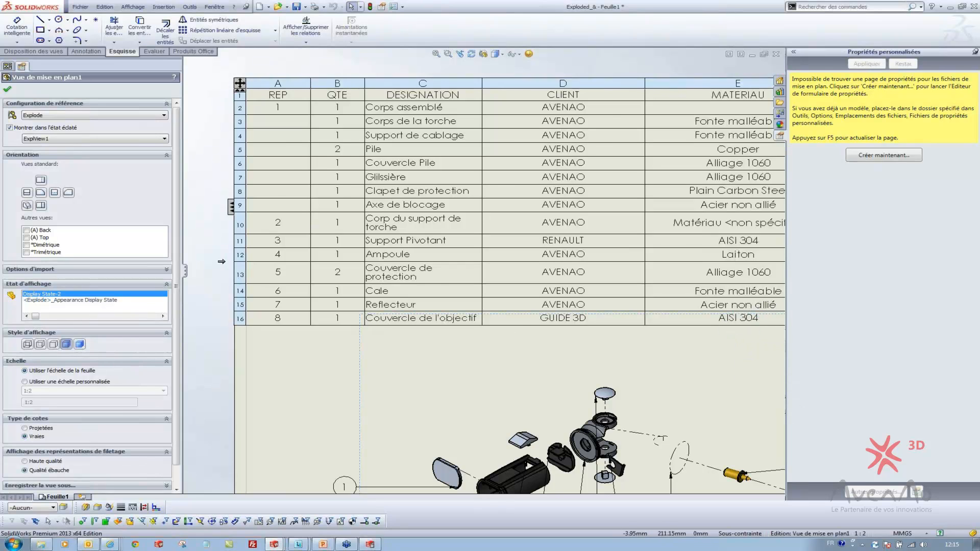
{"action": "key", "text": "f"}
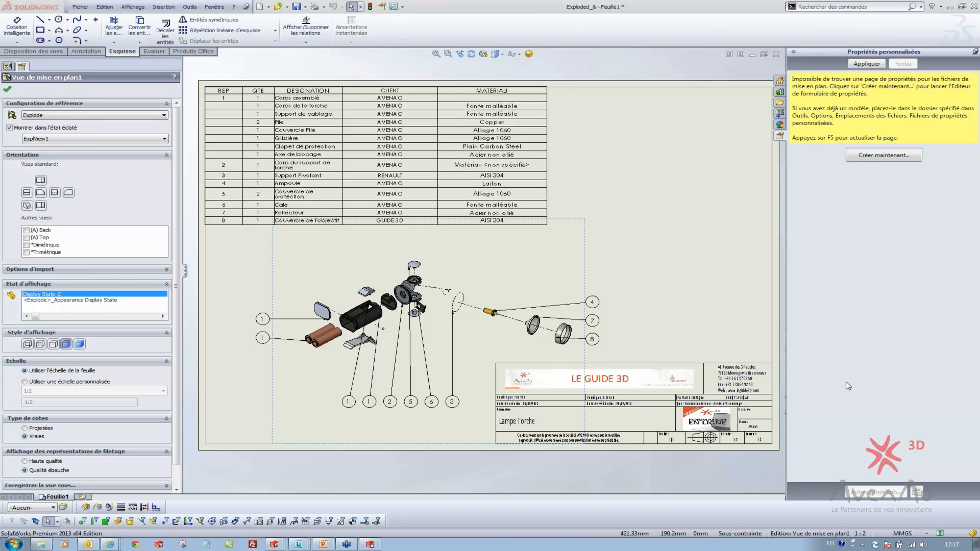
Step: Switch to the Property Tab Builder, enlarge its window, and display the attributes of the DESSINE PAR list
{"action": "mouse_move", "coordinate": [365, 546]}
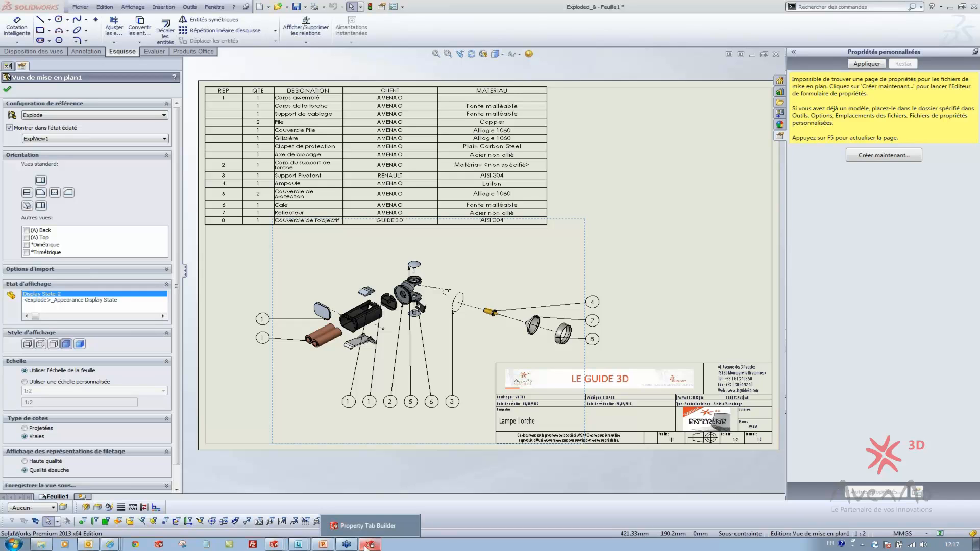
{"action": "left_click", "coordinate": [365, 545]}
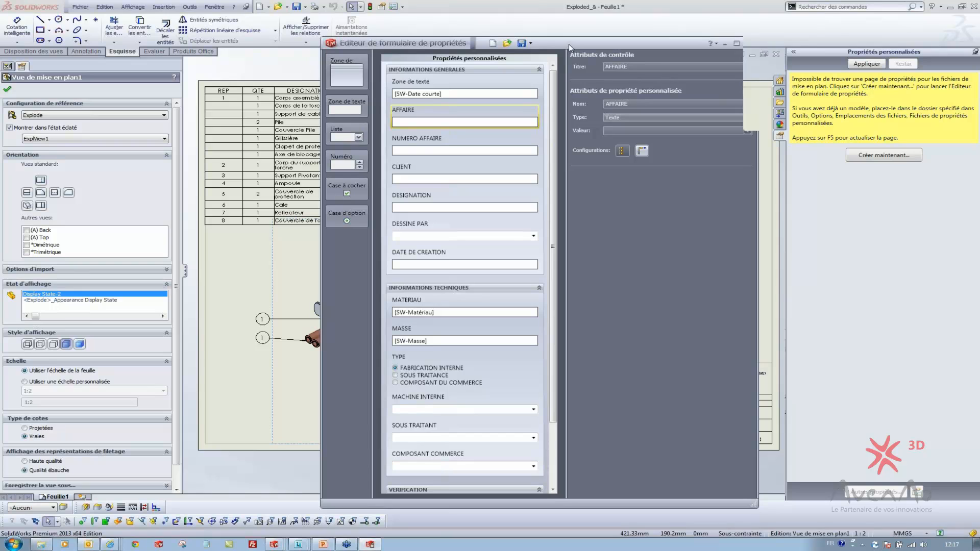
{"action": "left_click_drag", "start_coordinate": [568, 44], "coordinate": [547, 10]}
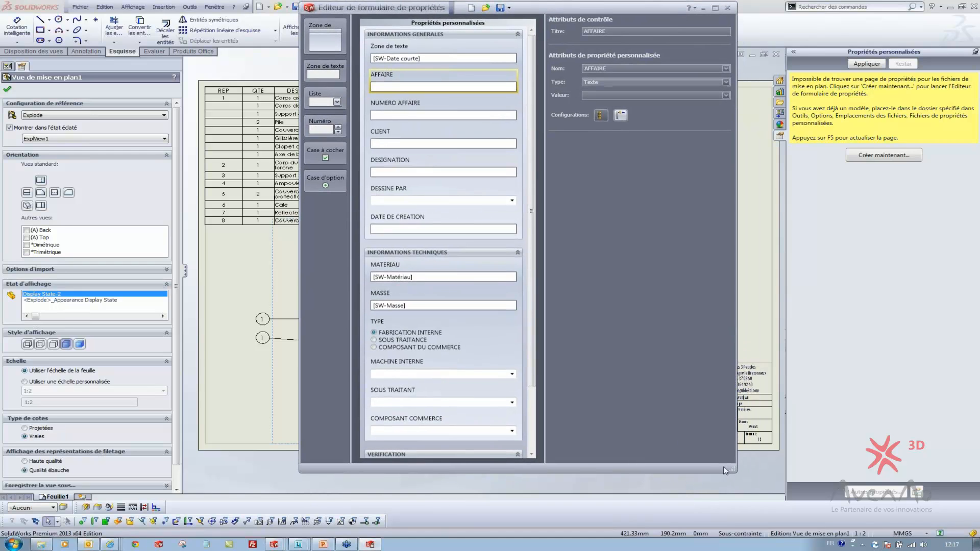
{"action": "left_click_drag", "start_coordinate": [723, 466], "coordinate": [731, 536]}
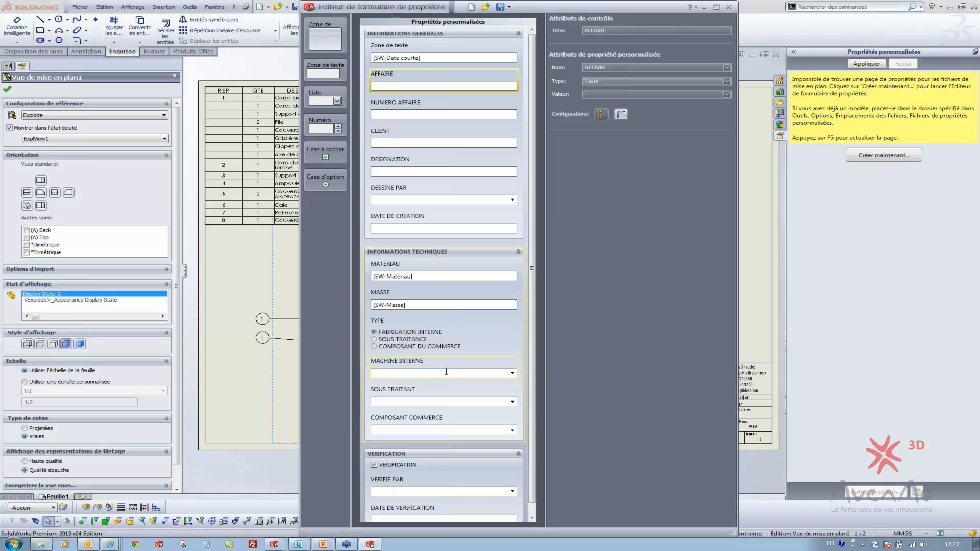
{"action": "left_click", "coordinate": [429, 184]}
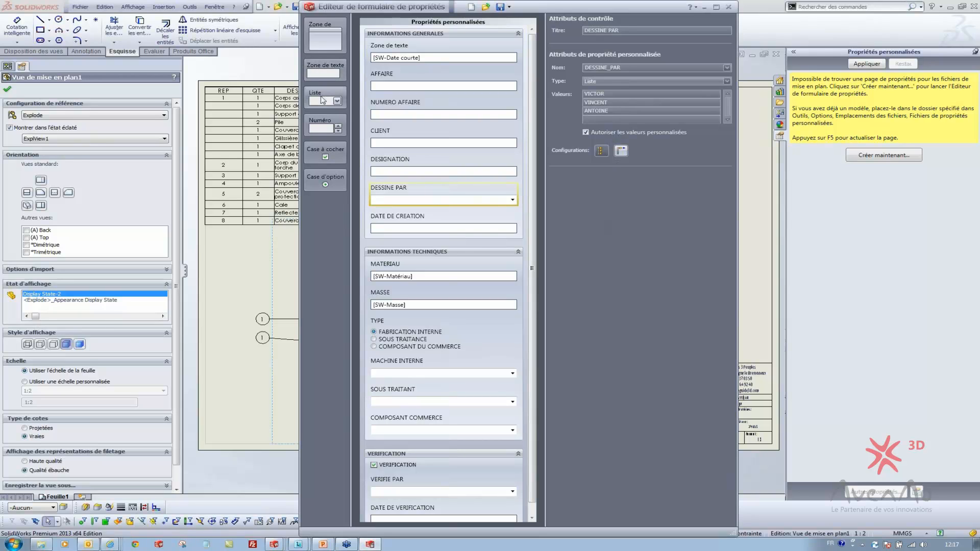
Step: Add a list control below AFFAIRE with LOGO as its title and property name, keeping the Liste type
{"action": "left_click_drag", "start_coordinate": [323, 100], "coordinate": [416, 95]}
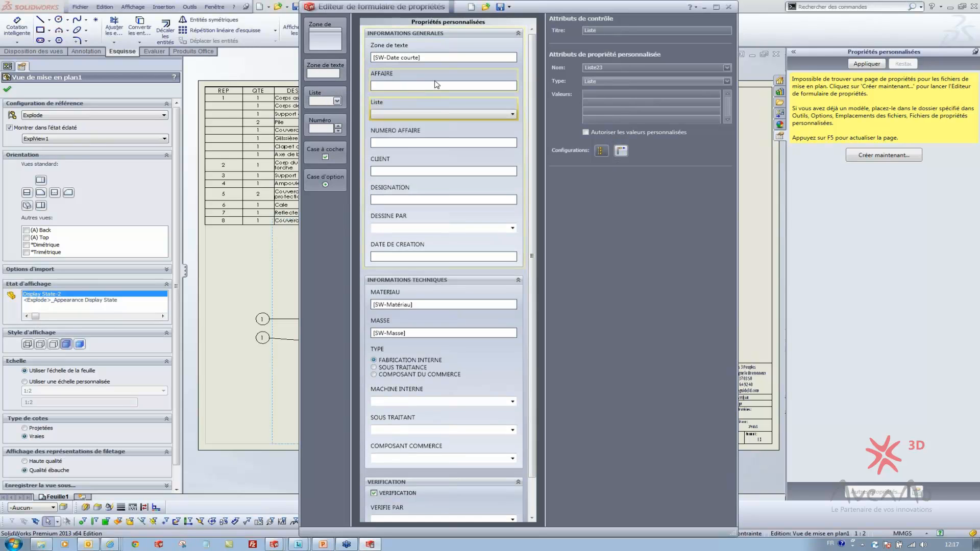
{"action": "double_click", "coordinate": [598, 32]}
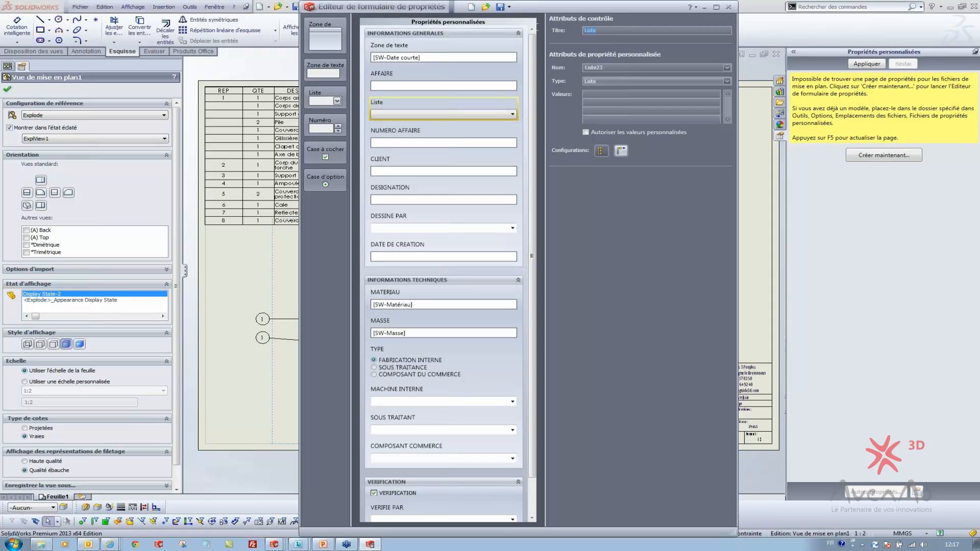
{"action": "type", "text": "LOGO"}
{"action": "double_click", "coordinate": [567, 29]}
{"action": "left_click", "coordinate": [594, 67]}
{"action": "left_click", "coordinate": [726, 82]}
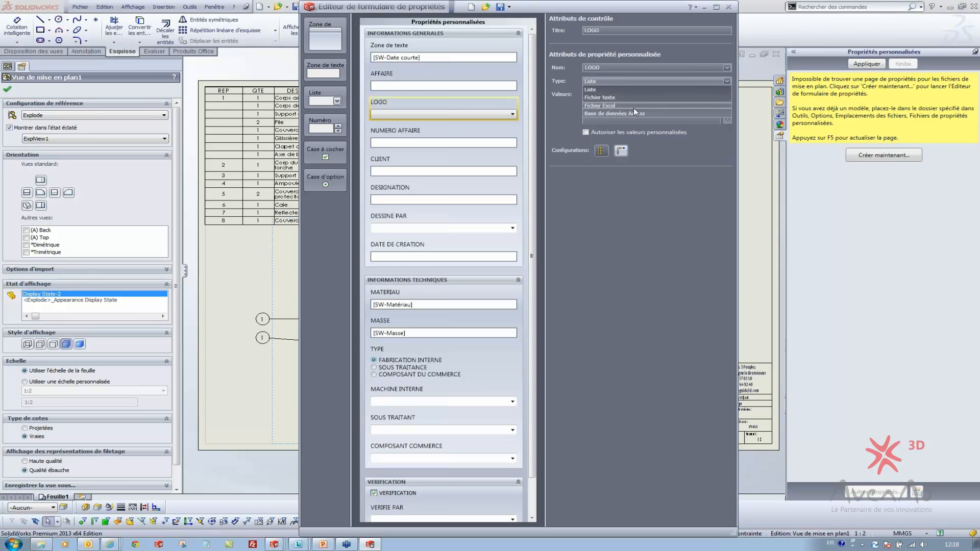
{"action": "left_click", "coordinate": [696, 79]}
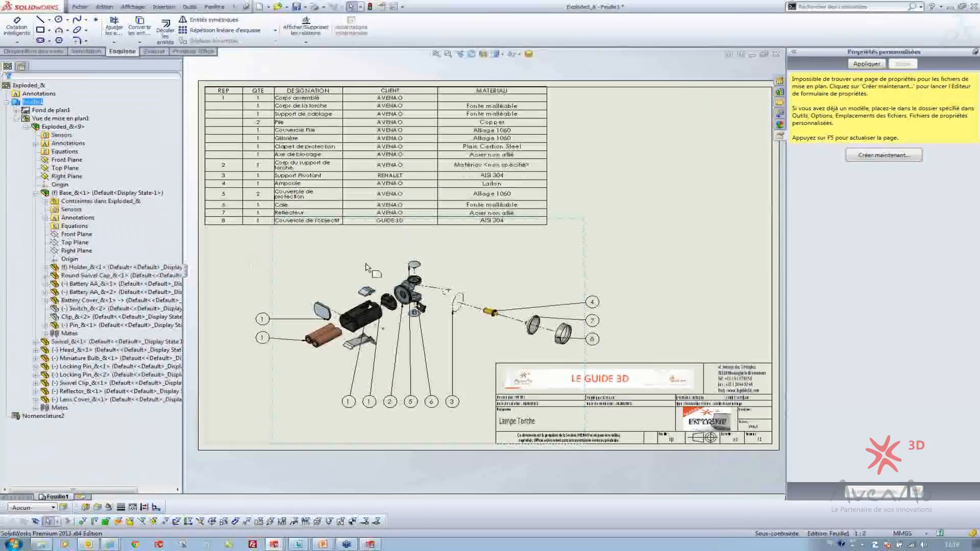
Step: Switch to the SolidWorks drawing and open the Battery Cover part from the exploded view
{"action": "scroll", "coordinate": [347, 309], "scroll_direction": "down", "scroll_amount": 6}
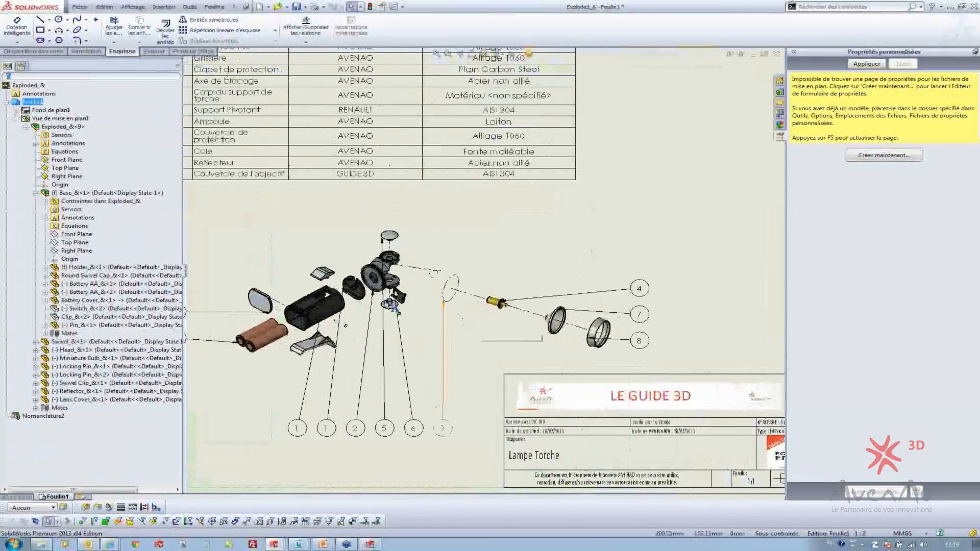
{"action": "right_click", "coordinate": [297, 316]}
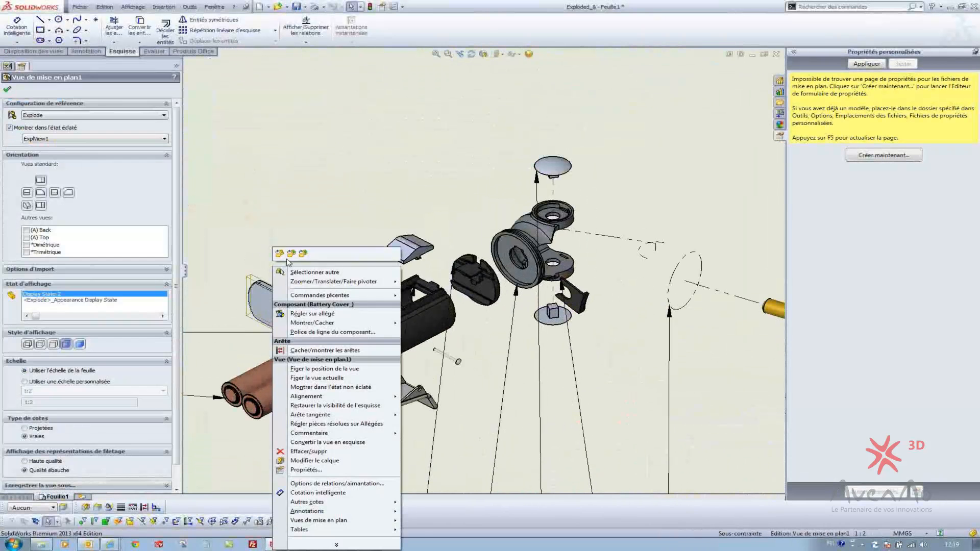
{"action": "left_click", "coordinate": [279, 253]}
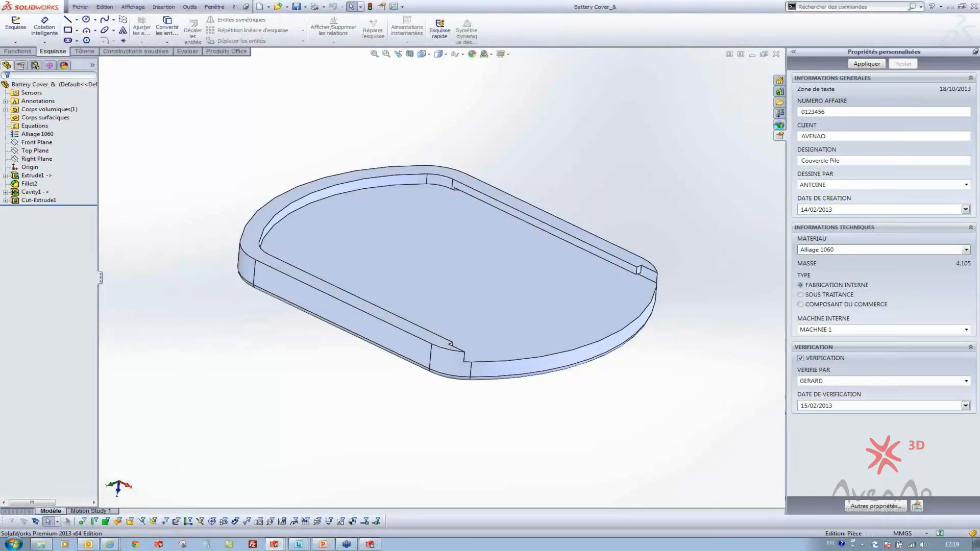
Step: Examine the Décalques and Apparences categories of the appearances library for the open part
{"action": "left_click", "coordinate": [779, 124]}
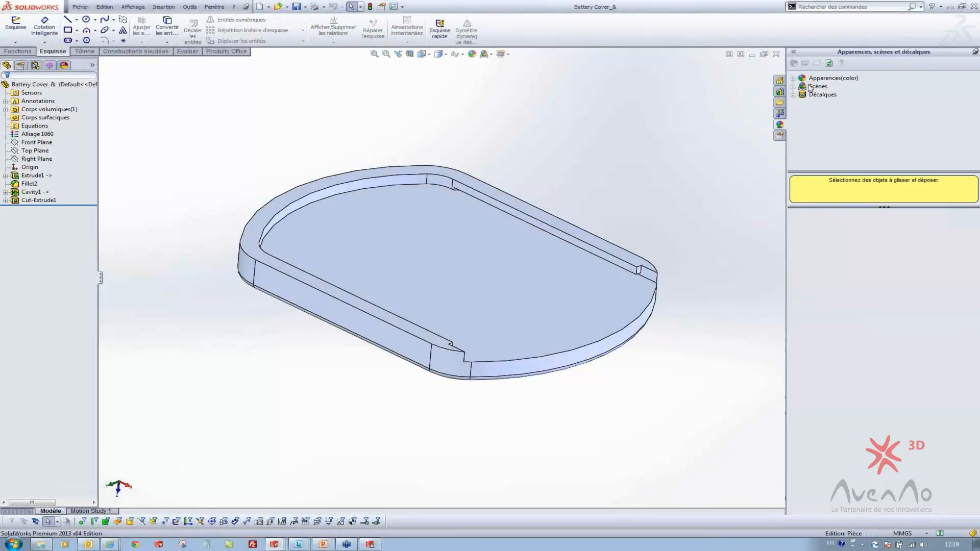
{"action": "left_click", "coordinate": [793, 95]}
{"action": "left_click", "coordinate": [824, 78]}
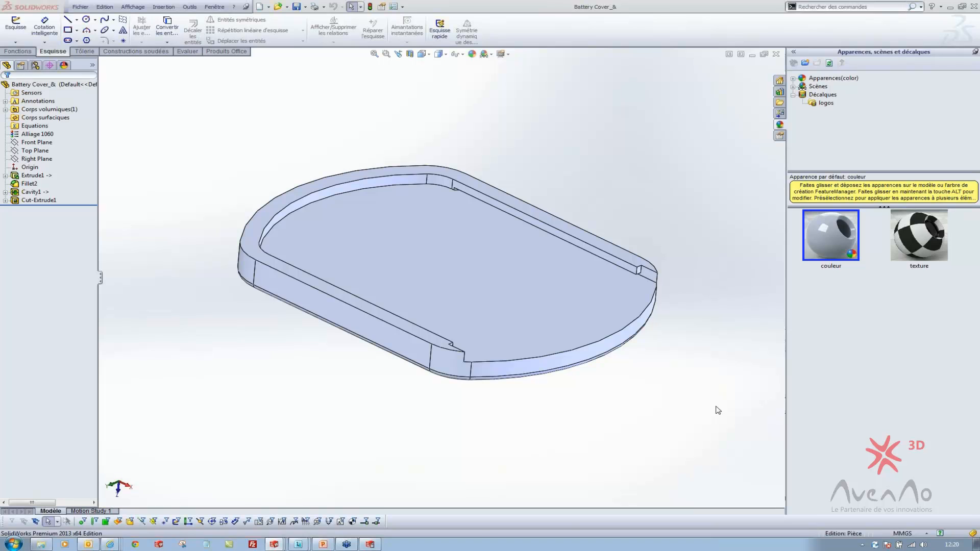
Step: Switch back to the Property Tab Builder and display the attributes of the AFFAIRE text box
{"action": "left_click", "coordinate": [375, 548]}
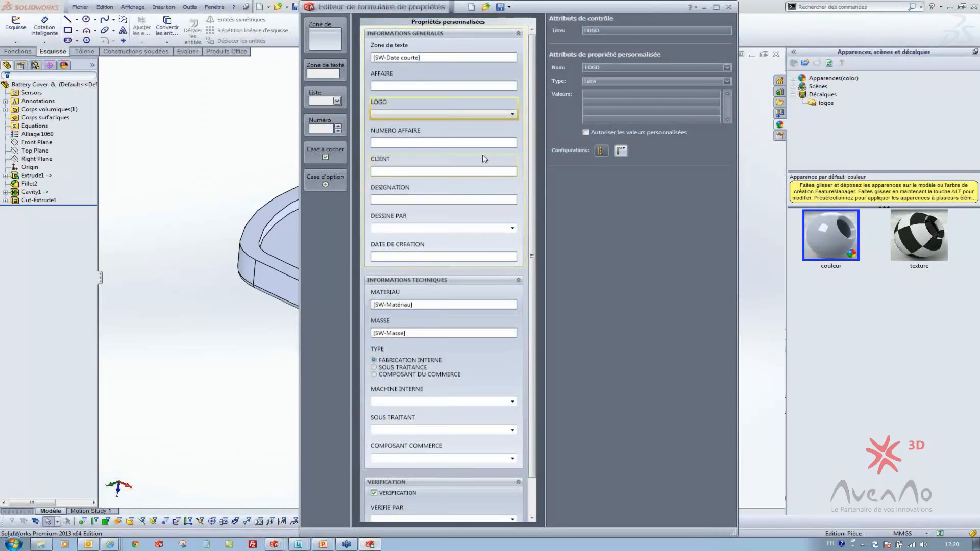
{"action": "left_click", "coordinate": [408, 91]}
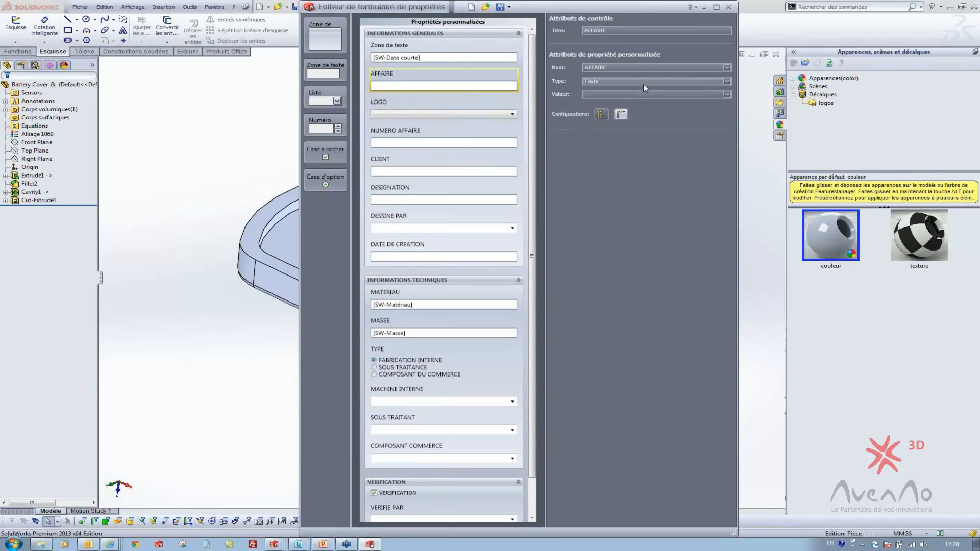
Step: Try Date as the property type of the AFFAIRE text box and compare it with the SW-Date courte text box
{"action": "left_click", "coordinate": [629, 85]}
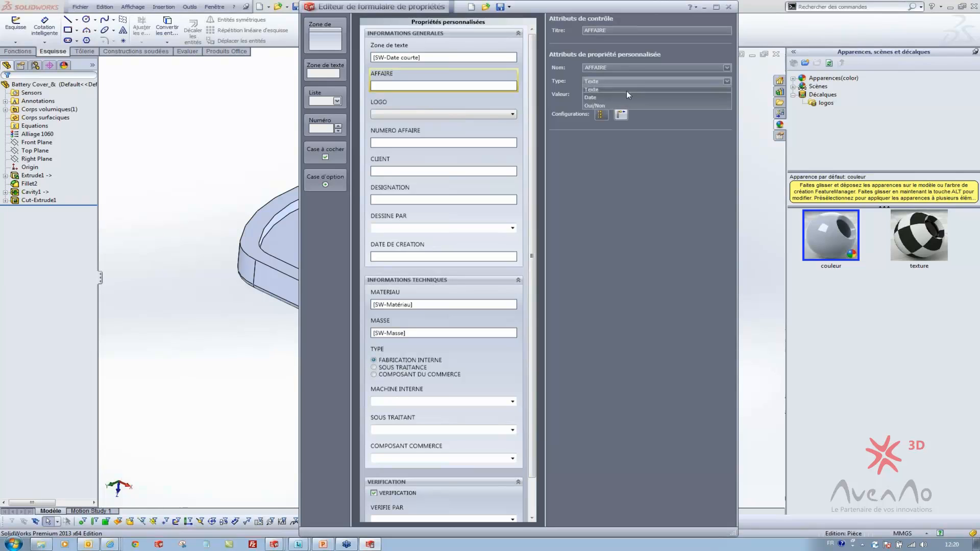
{"action": "left_click", "coordinate": [623, 96]}
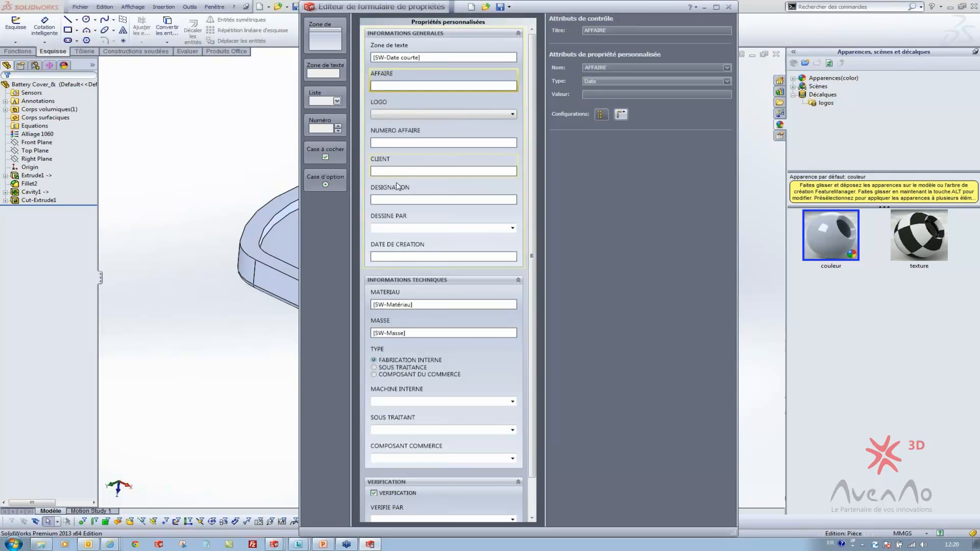
{"action": "left_click", "coordinate": [424, 64]}
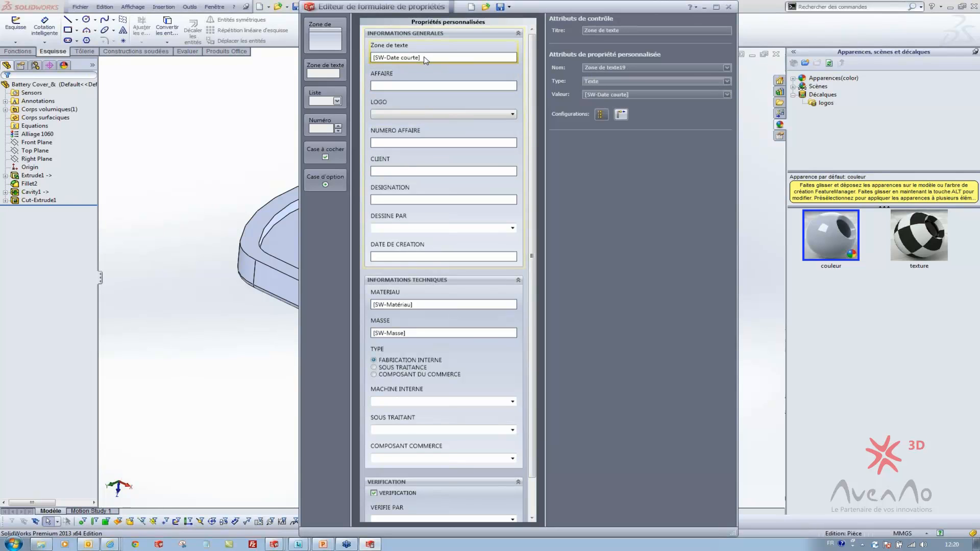
{"action": "left_click", "coordinate": [430, 90]}
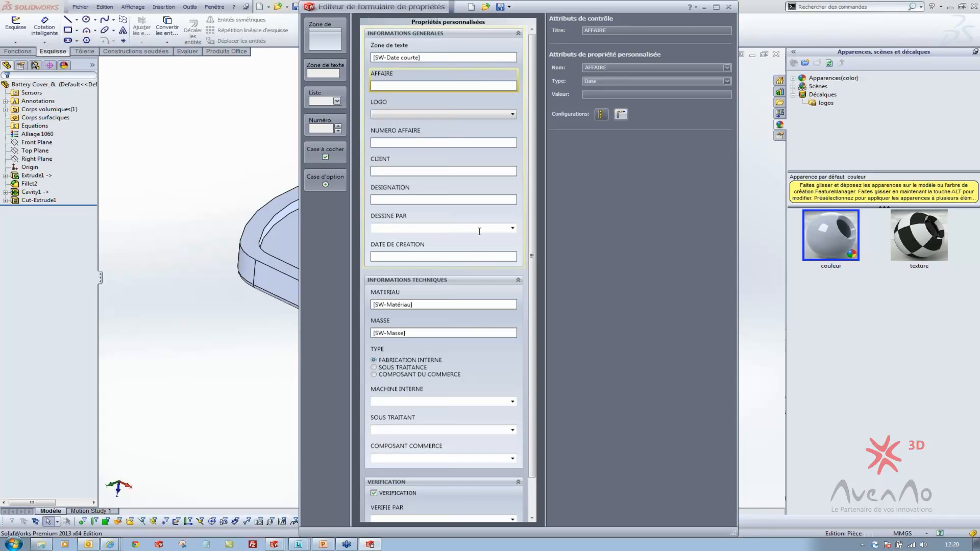
Step: Display the DATE DE CREATION attributes and examine that field's calendar in the Battery Cover part's custom properties form
{"action": "left_click", "coordinate": [482, 248]}
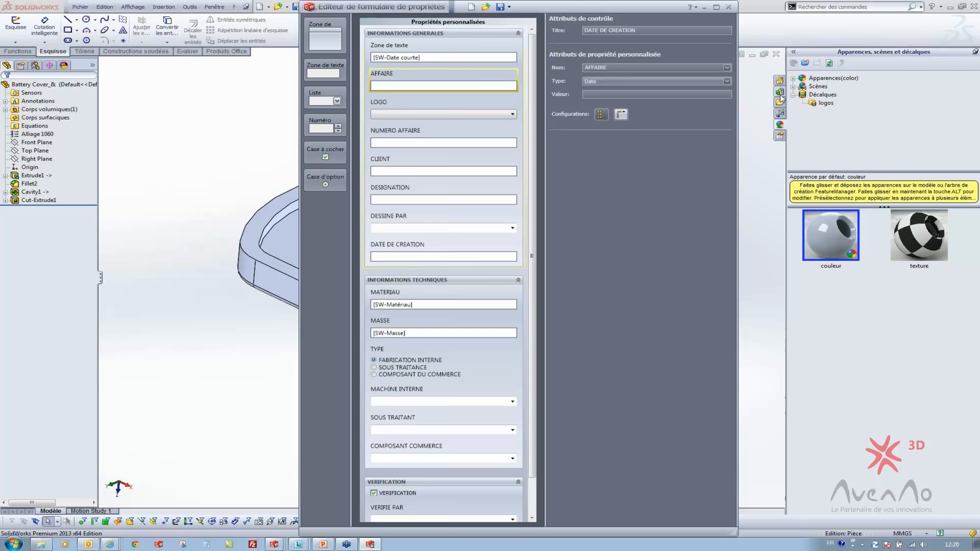
{"action": "left_click", "coordinate": [780, 135]}
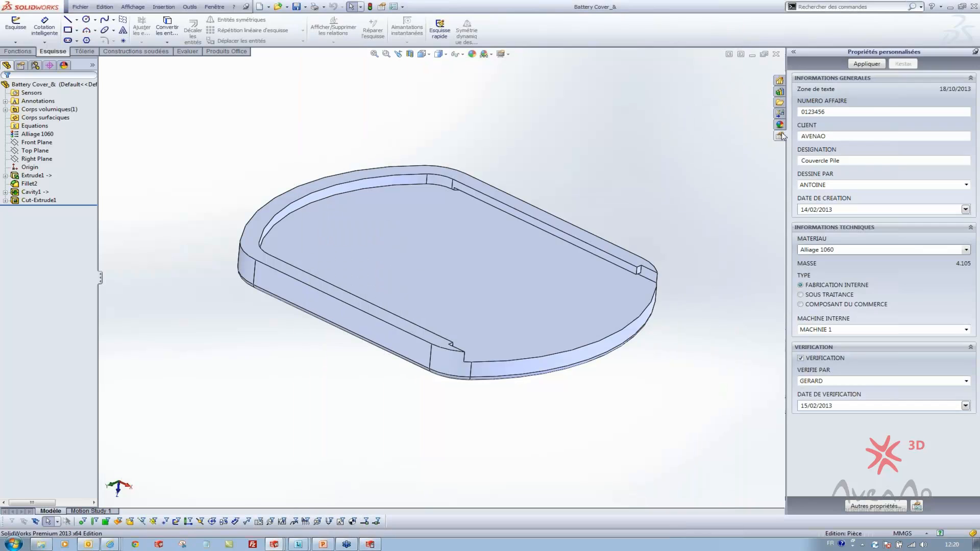
{"action": "left_click", "coordinate": [965, 209]}
{"action": "left_click", "coordinate": [965, 211]}
{"action": "left_click", "coordinate": [964, 209]}
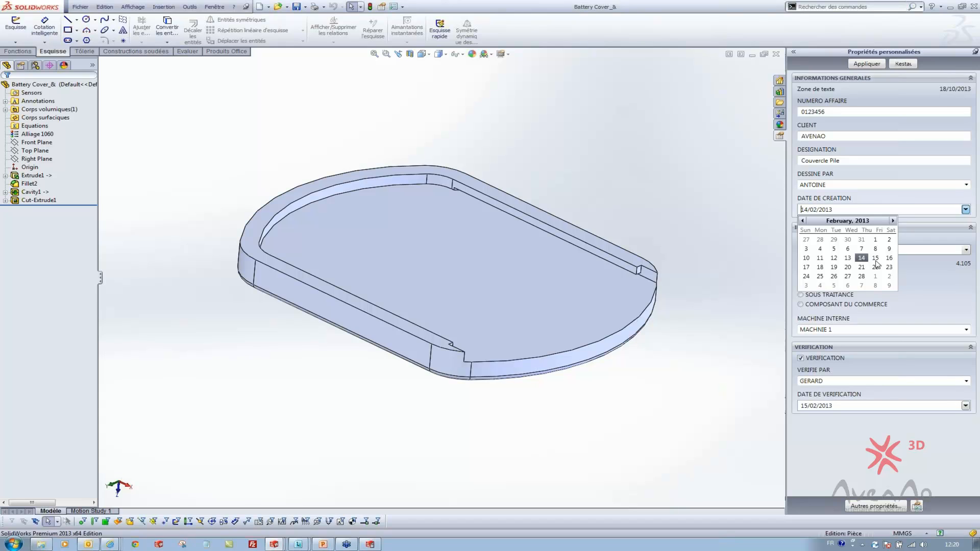
{"action": "left_click", "coordinate": [966, 209]}
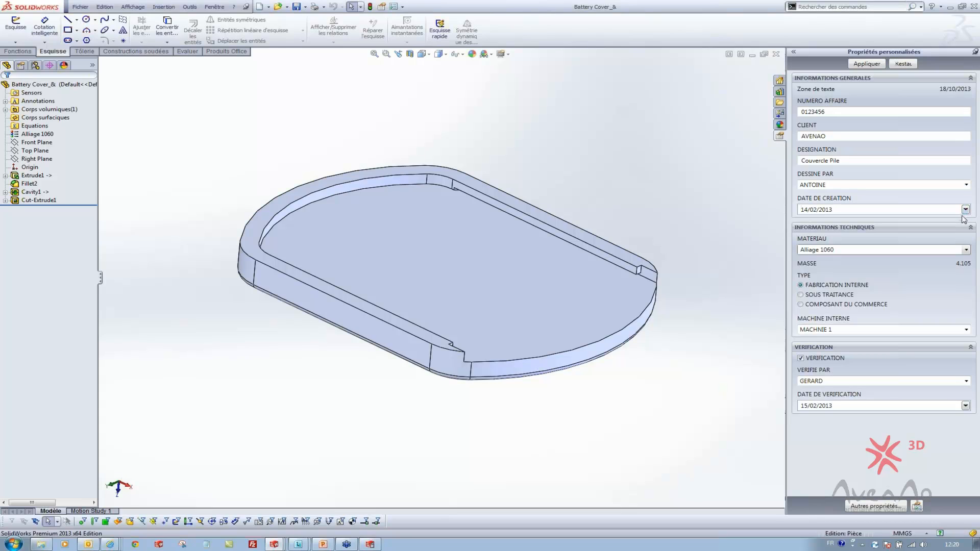
Step: Switch back to the Property Tab Builder and set the AFFAIRE text box's property type to Texte
{"action": "left_click", "coordinate": [370, 543]}
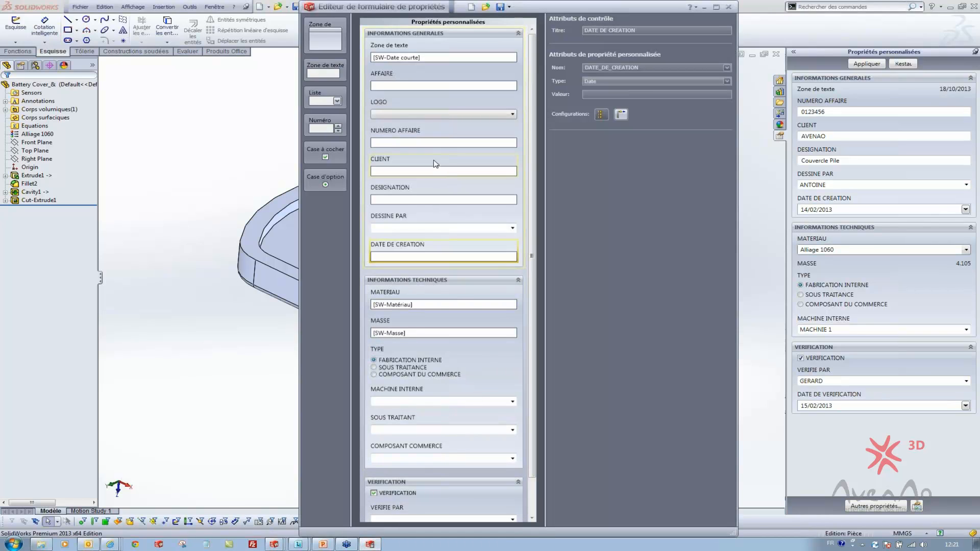
{"action": "left_click", "coordinate": [442, 86]}
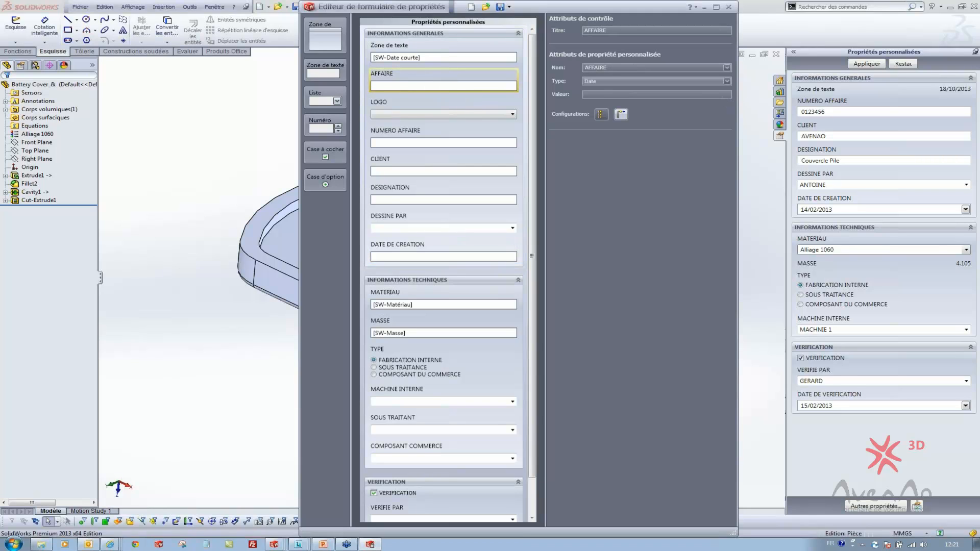
{"action": "left_click", "coordinate": [727, 81]}
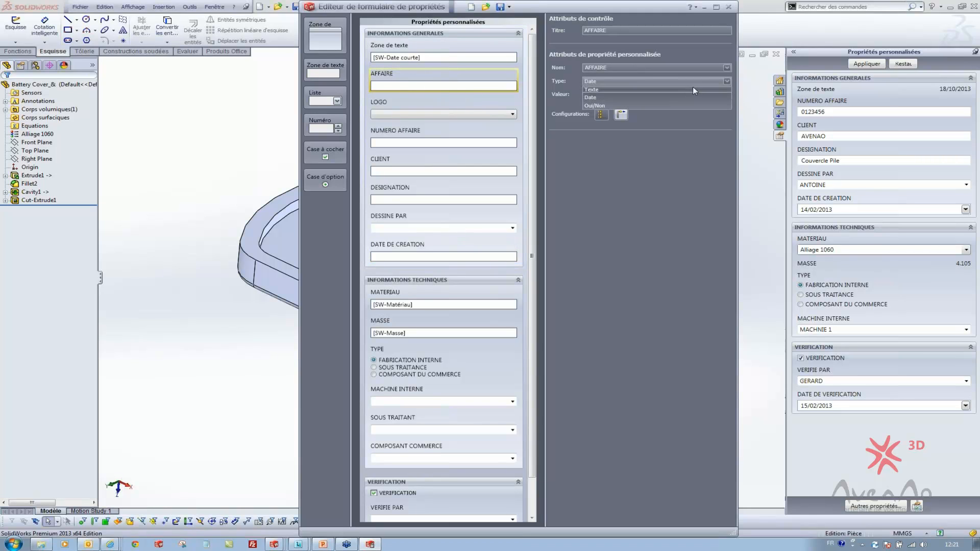
{"action": "left_click", "coordinate": [669, 96]}
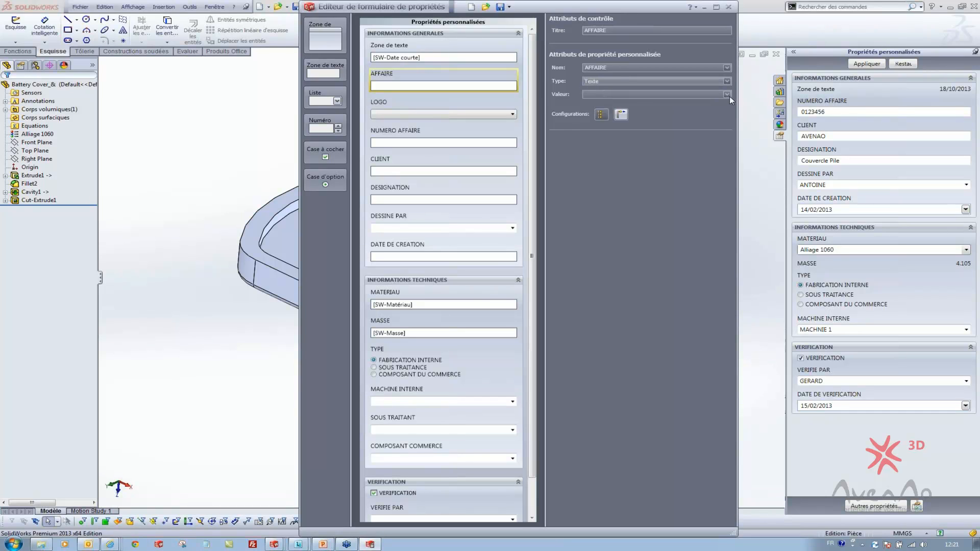
Step: Examine the predefined SolidWorks values available for the AFFAIRE text box
{"action": "left_click", "coordinate": [727, 95]}
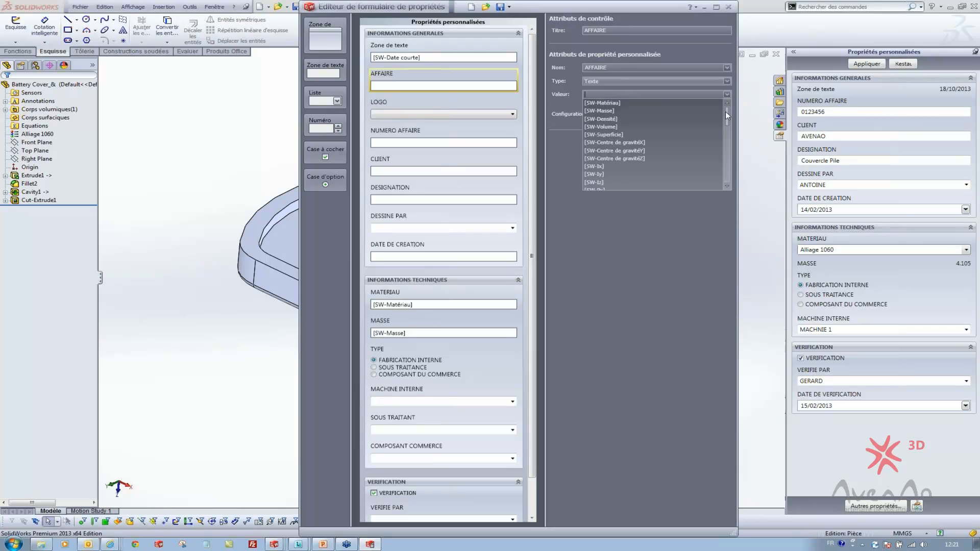
{"action": "left_click_drag", "start_coordinate": [724, 111], "coordinate": [722, 149]}
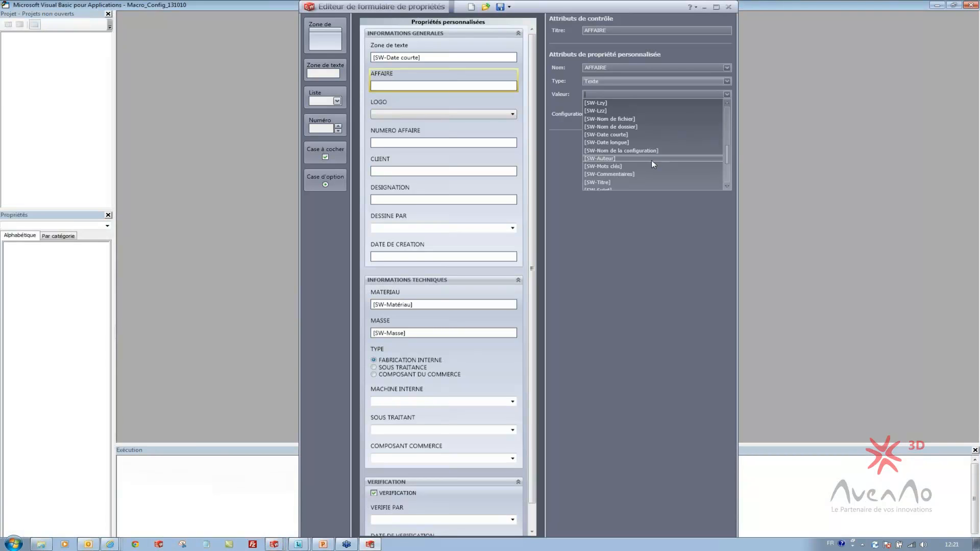
Step: Dismiss the screen magnifier and close the Visual Basic for Applications window to return to the Battery Cover part
{"action": "key", "text": "super+plus"}
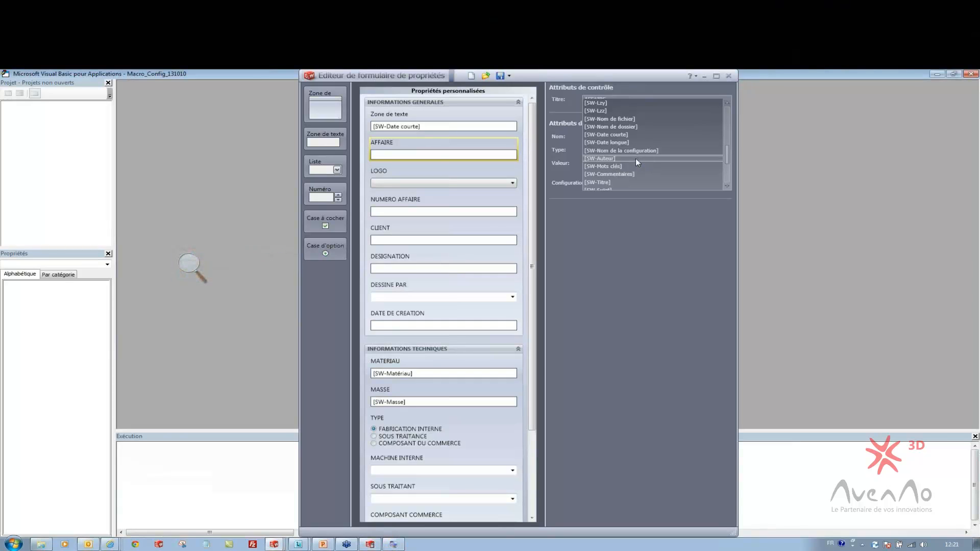
{"action": "key", "text": "super+Escape"}
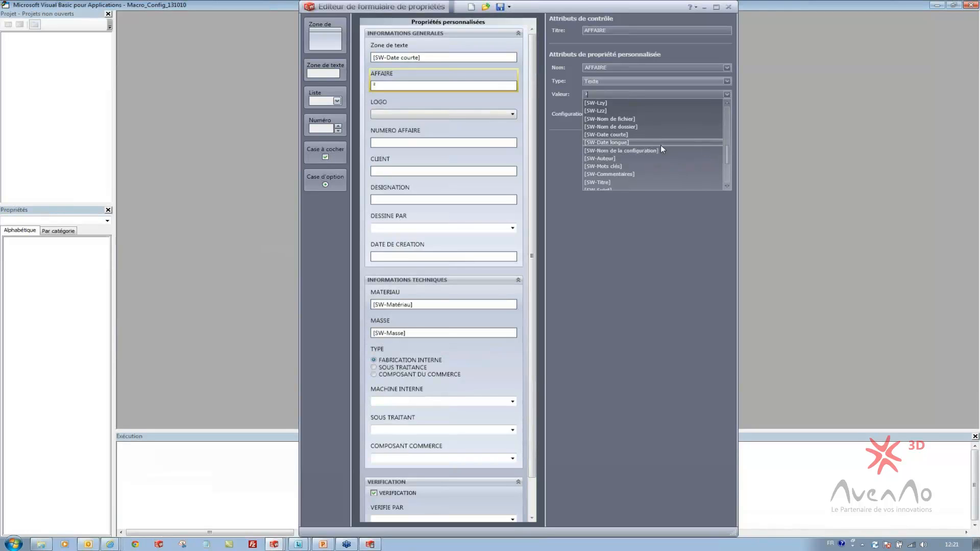
{"action": "left_click", "coordinate": [818, 190]}
{"action": "left_click", "coordinate": [974, 5]}
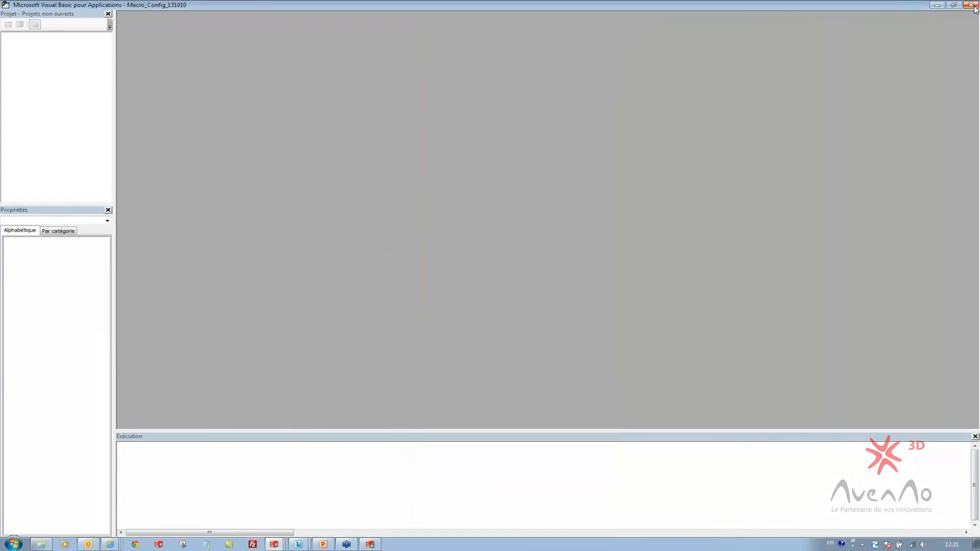
{"action": "left_click", "coordinate": [974, 5]}
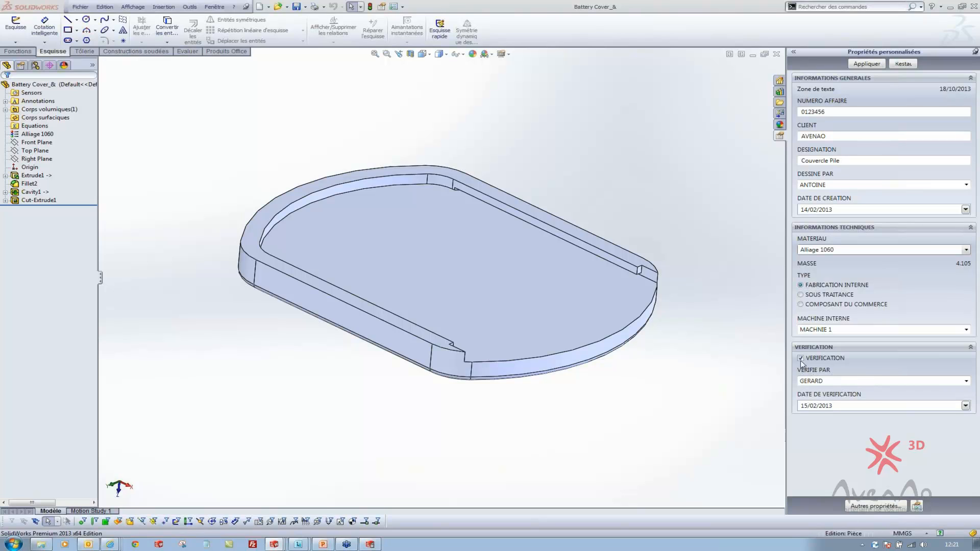
Step: Check the current date in the system calendar
{"action": "left_click", "coordinate": [949, 544]}
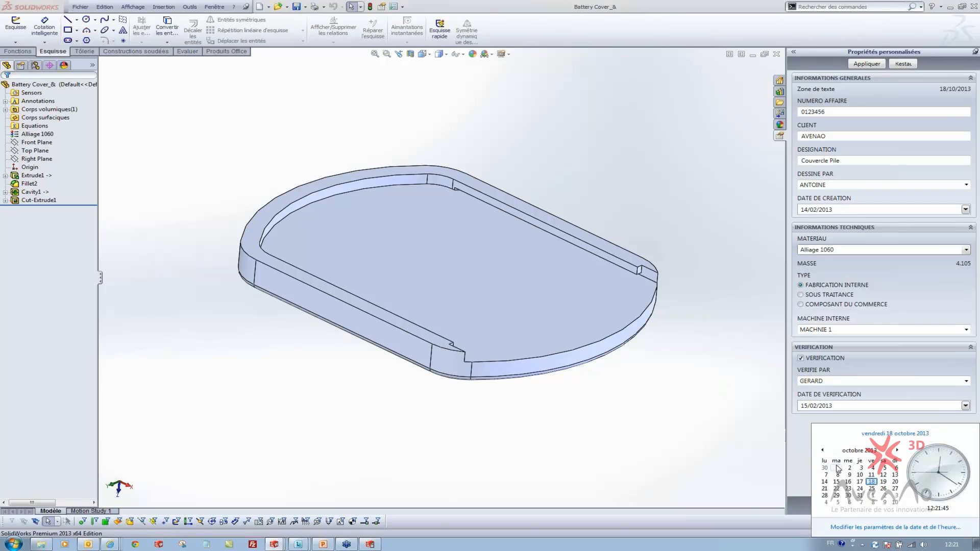
{"action": "left_click", "coordinate": [746, 549]}
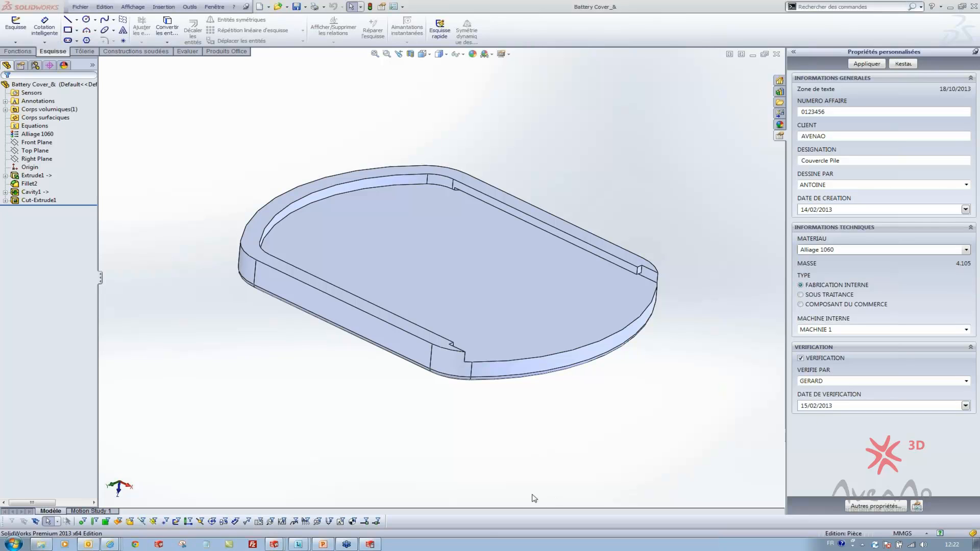
Step: In the Property Tab Builder, remove MACHINE INTERNE from the controls tied to TYPE's FABRICATION INTERNE option and assign it again
{"action": "left_click", "coordinate": [373, 545]}
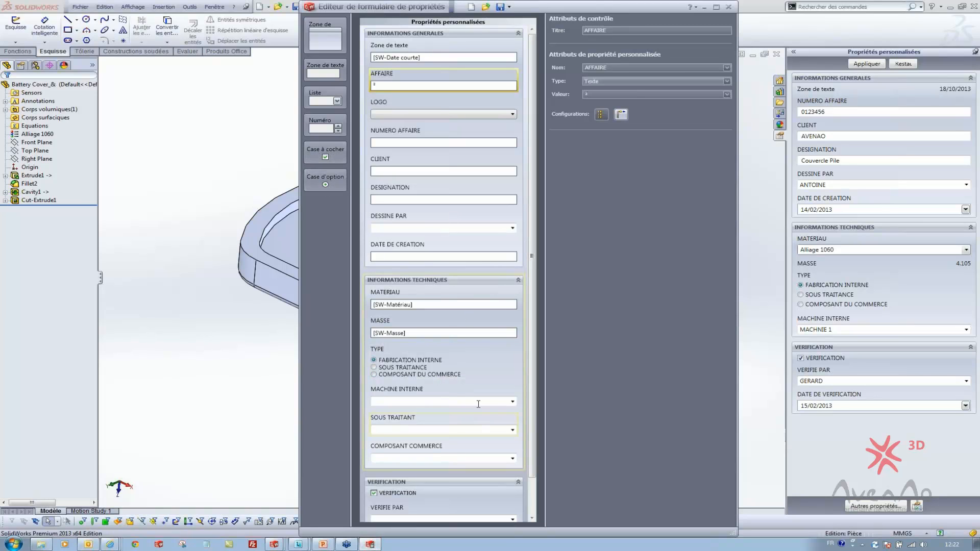
{"action": "left_click", "coordinate": [414, 357]}
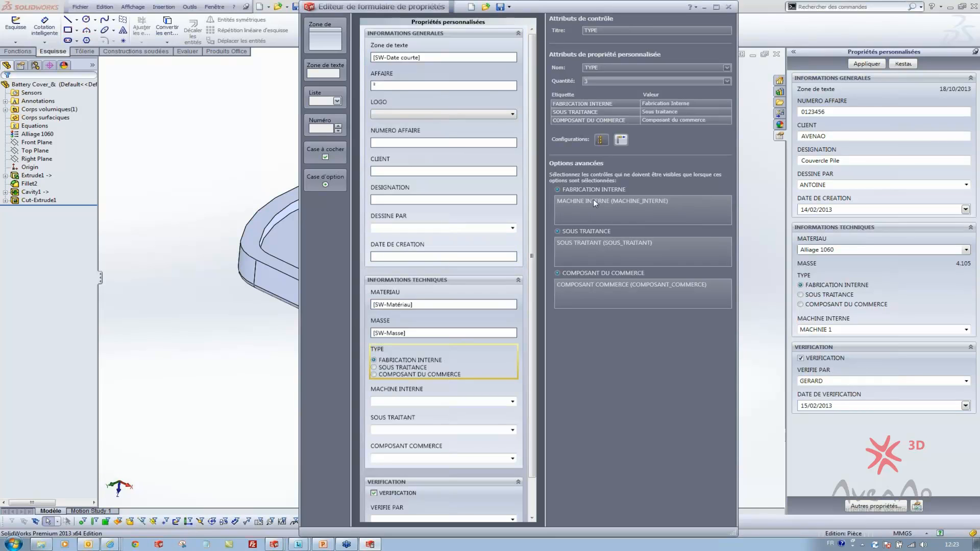
{"action": "left_click", "coordinate": [607, 200]}
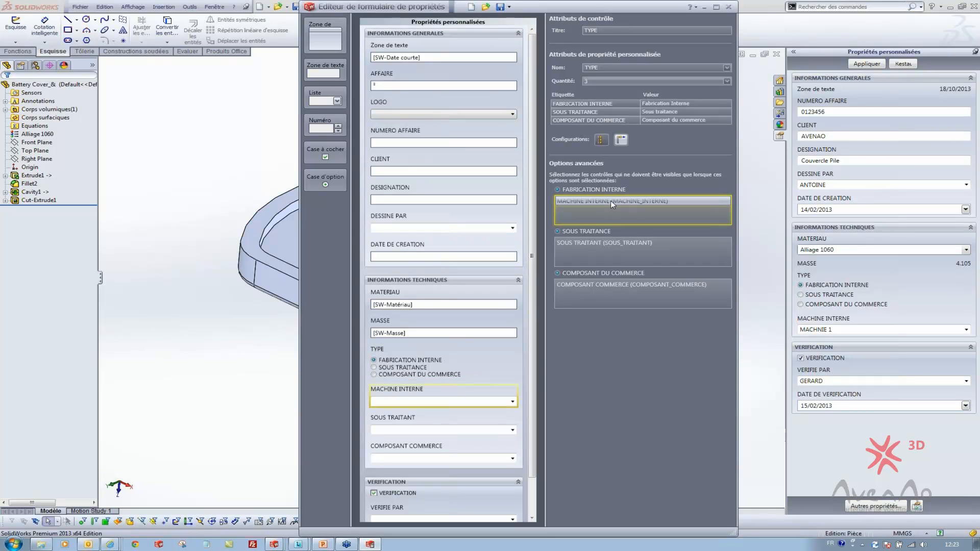
{"action": "key", "text": "Delete"}
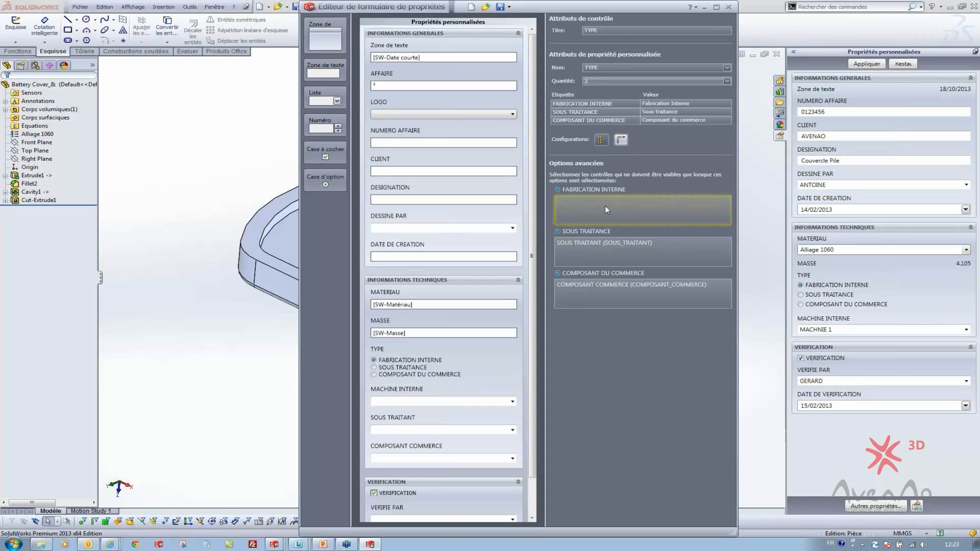
{"action": "left_click", "coordinate": [602, 210]}
{"action": "left_click", "coordinate": [452, 395]}
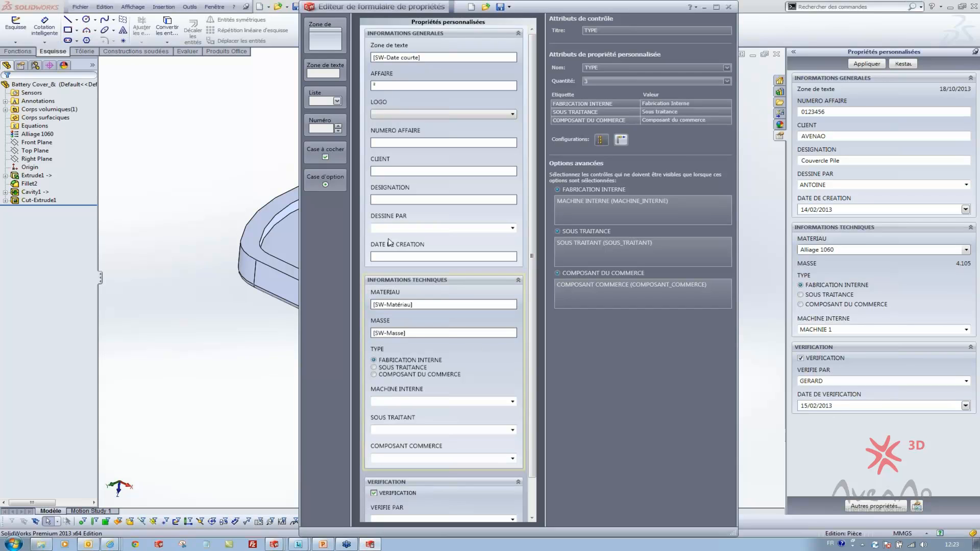
Step: Display the AFFAIRE text box's attributes and examine its property name
{"action": "left_click", "coordinate": [447, 83]}
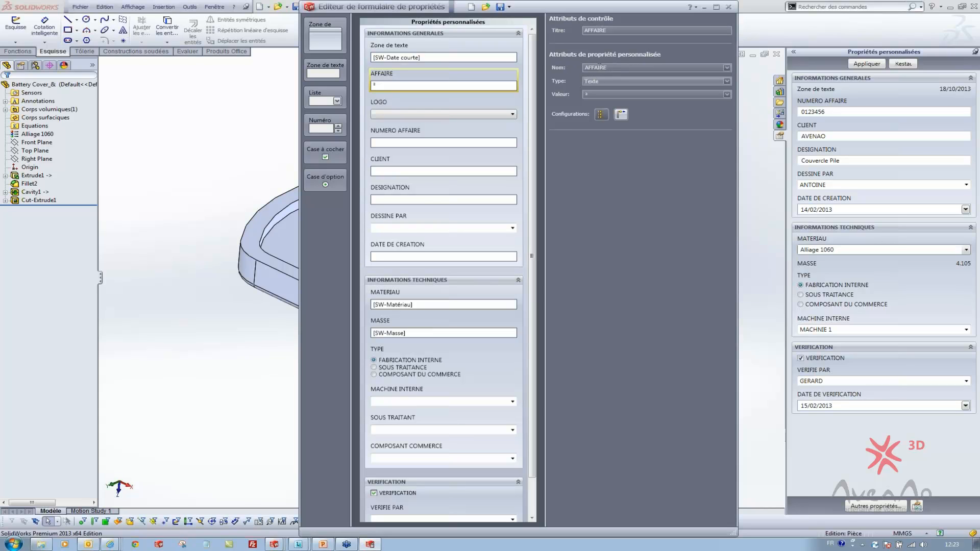
{"action": "left_click_drag", "start_coordinate": [607, 68], "coordinate": [586, 70]}
{"action": "left_click", "coordinate": [618, 69]}
Step: Switch to Internet Explorer, show the Le Guide 3D event page for the properties form training and maximize the window
{"action": "mouse_move", "coordinate": [324, 547]}
{"action": "mouse_move", "coordinate": [117, 541]}
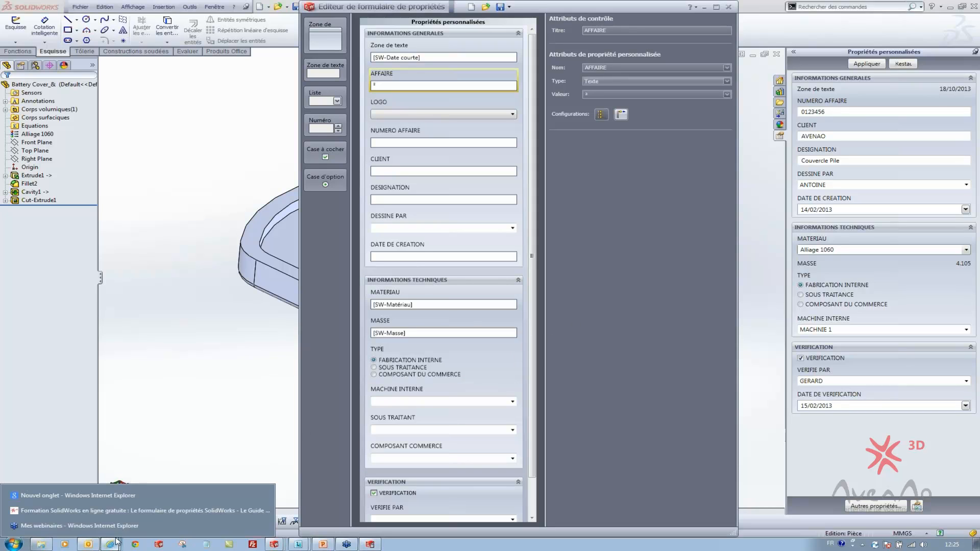
{"action": "left_click", "coordinate": [136, 510]}
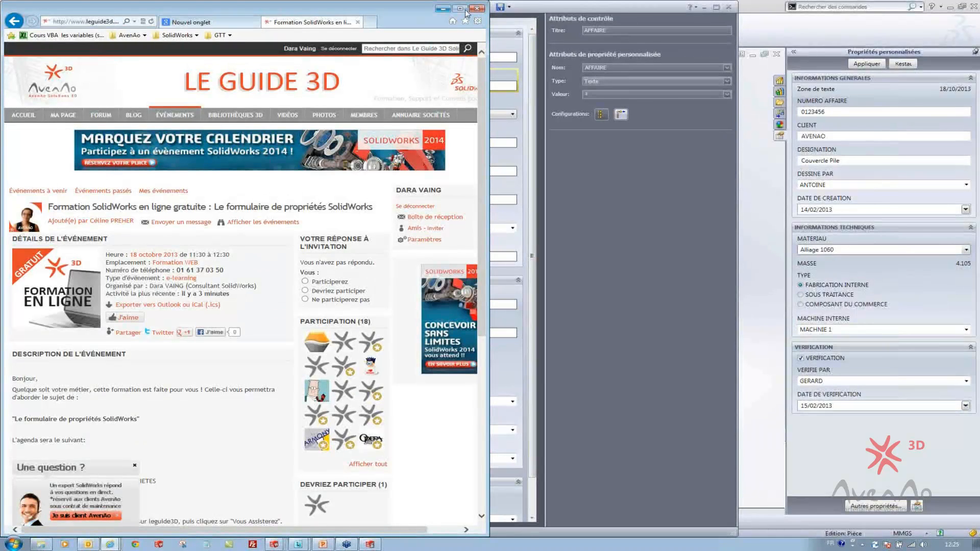
{"action": "left_click", "coordinate": [460, 8]}
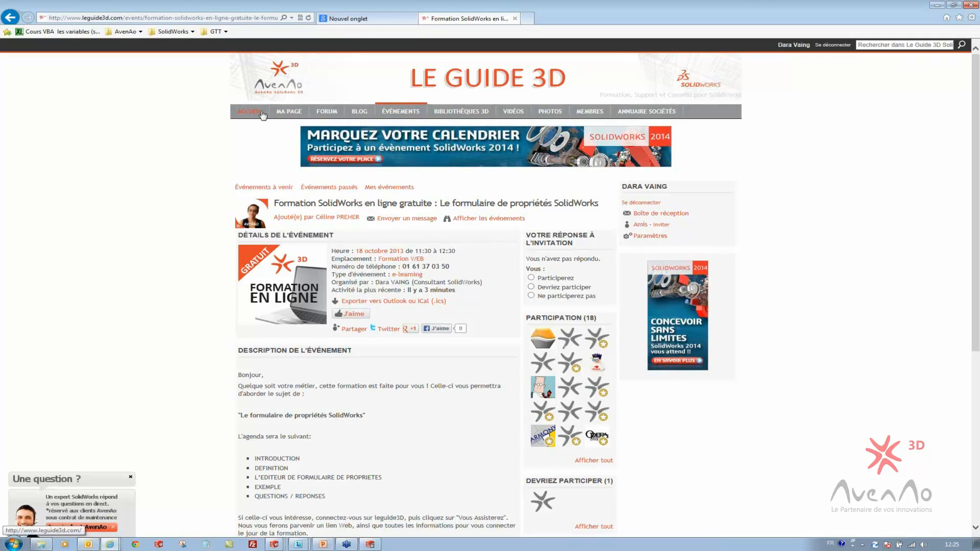
Step: Open the member's own page on Le Guide 3D and browse the blog posts down to the one on the properties form editor
{"action": "left_click", "coordinate": [288, 112]}
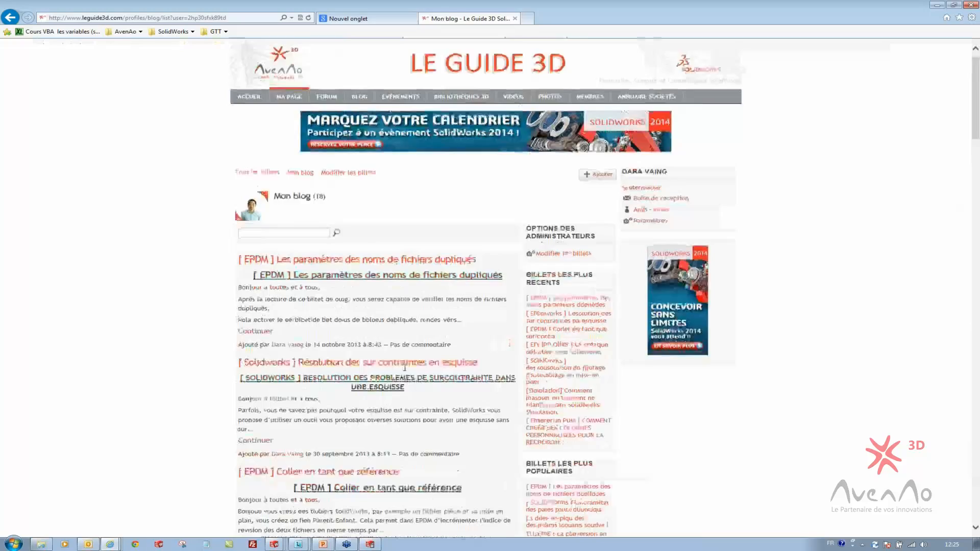
{"action": "scroll", "coordinate": [403, 372], "scroll_direction": "down", "scroll_amount": 5}
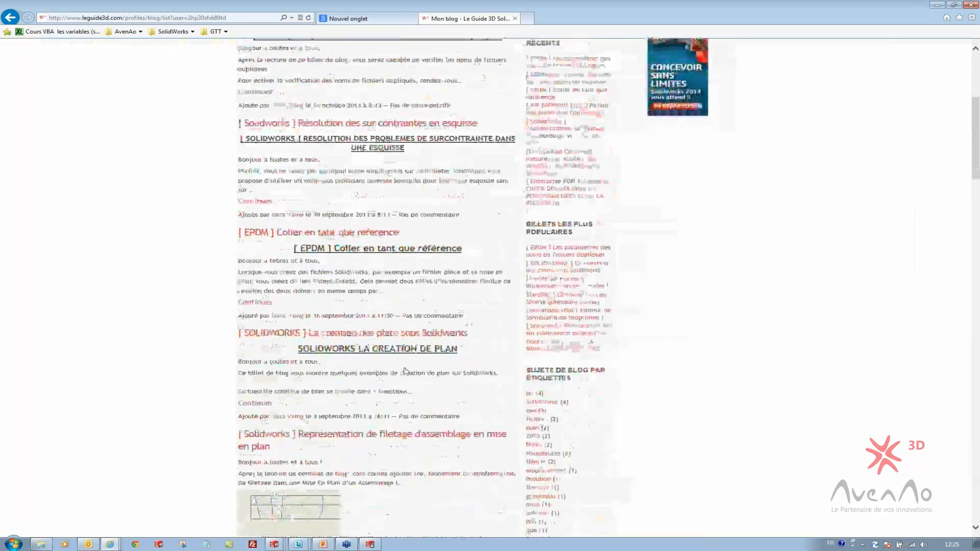
{"action": "scroll", "coordinate": [405, 371], "scroll_direction": "down", "scroll_amount": 15}
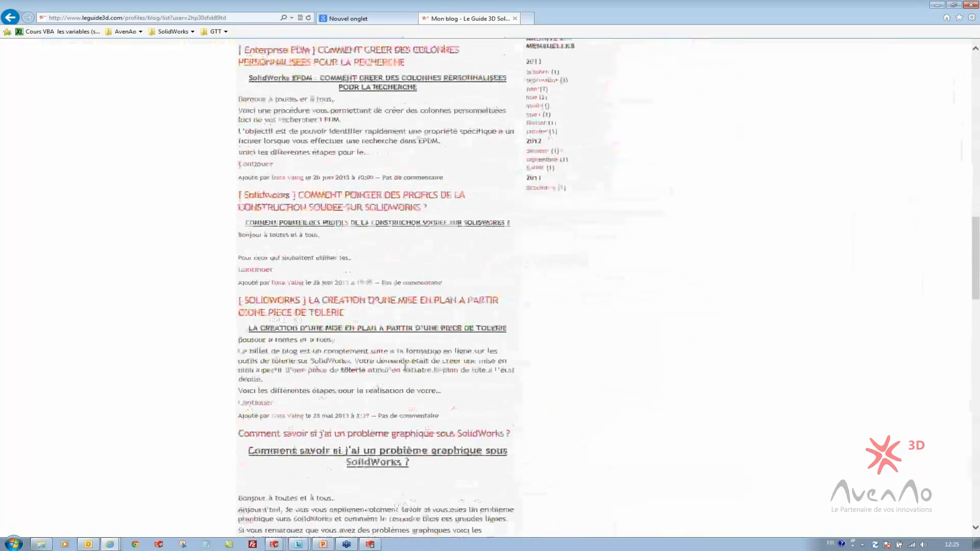
{"action": "scroll", "coordinate": [405, 367], "scroll_direction": "down", "scroll_amount": 15}
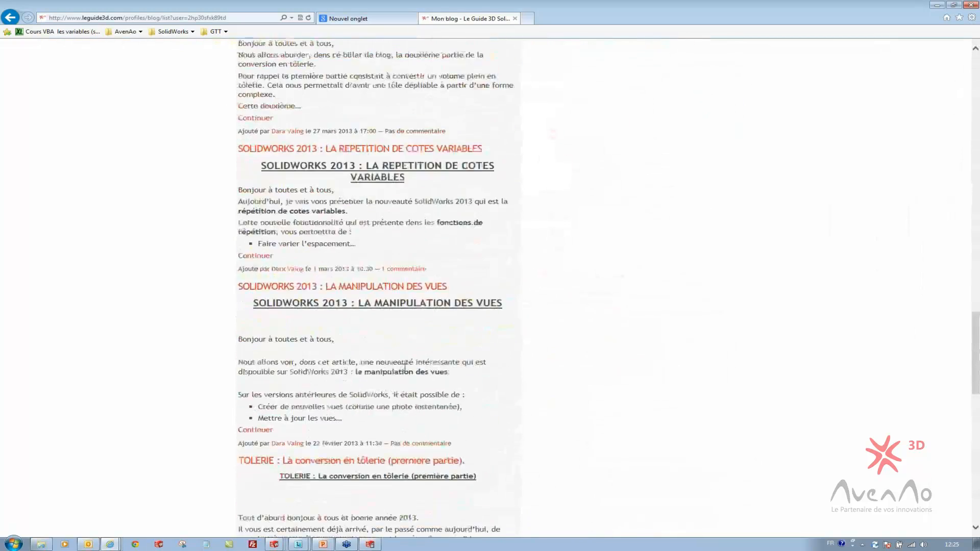
{"action": "scroll", "coordinate": [406, 368], "scroll_direction": "down", "scroll_amount": 15}
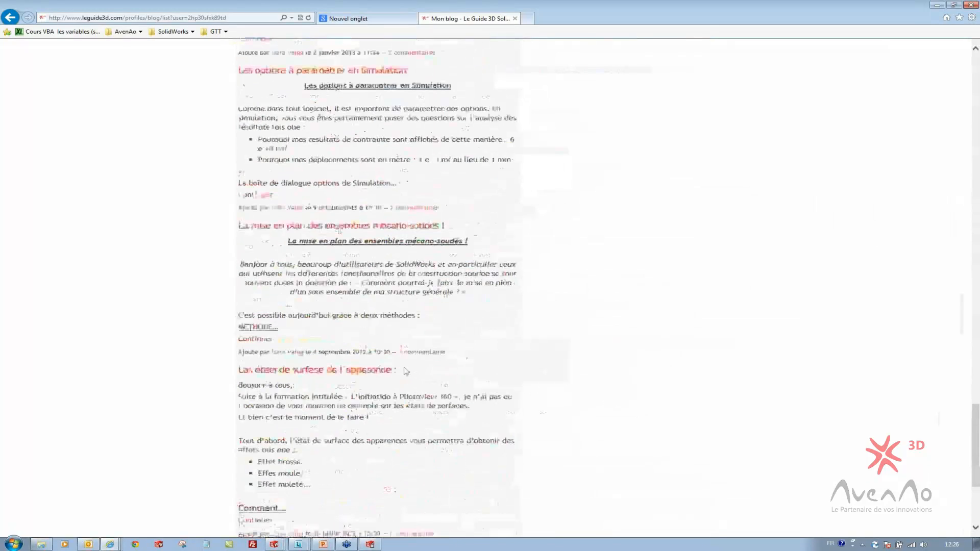
{"action": "scroll", "coordinate": [405, 371], "scroll_direction": "down", "scroll_amount": 5}
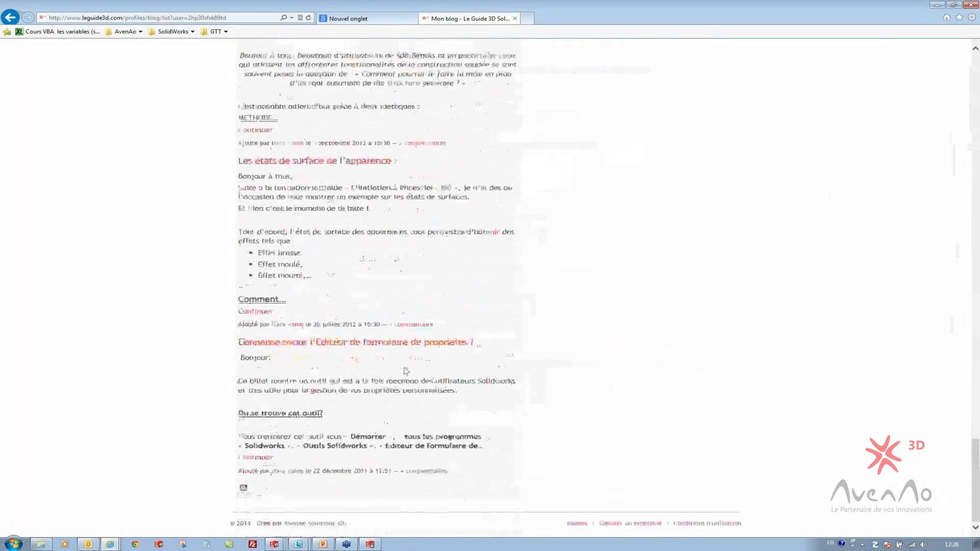
Step: Open the blog post "Connaissez-vous l'Editeur de formulaire de propriétés ?" and read it through to the comments section
{"action": "left_click", "coordinate": [360, 348]}
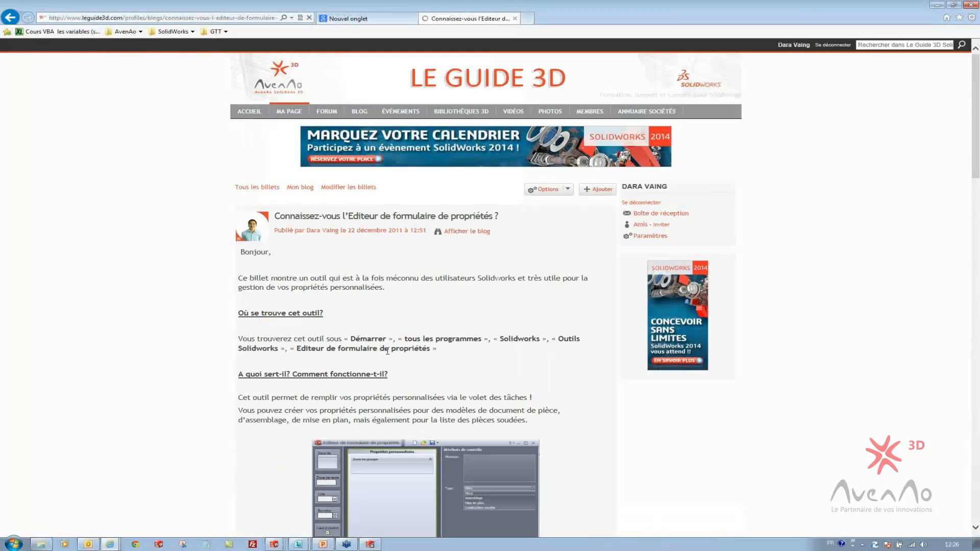
{"action": "scroll", "coordinate": [387, 351], "scroll_direction": "down", "scroll_amount": 5}
{"action": "scroll", "coordinate": [387, 351], "scroll_direction": "down", "scroll_amount": 5}
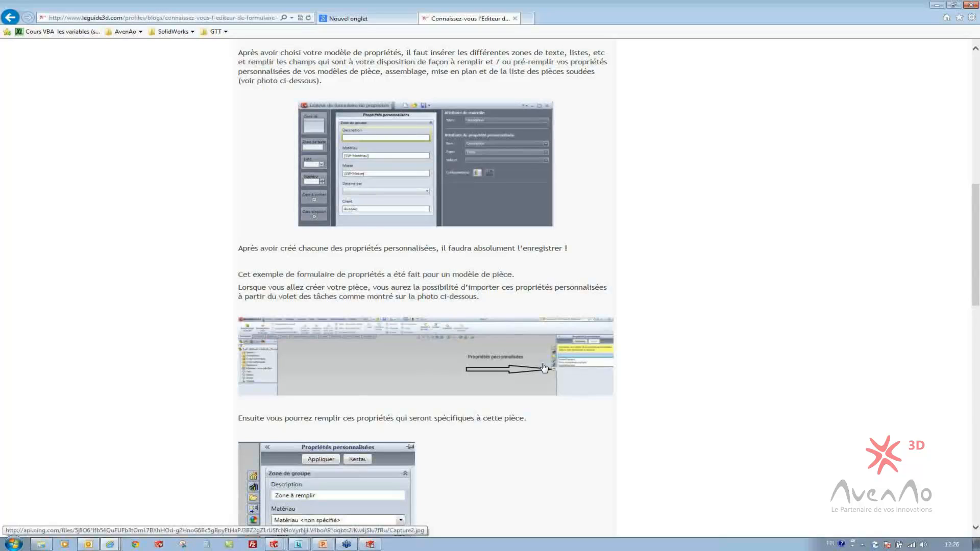
{"action": "scroll", "coordinate": [544, 367], "scroll_direction": "down", "scroll_amount": 3}
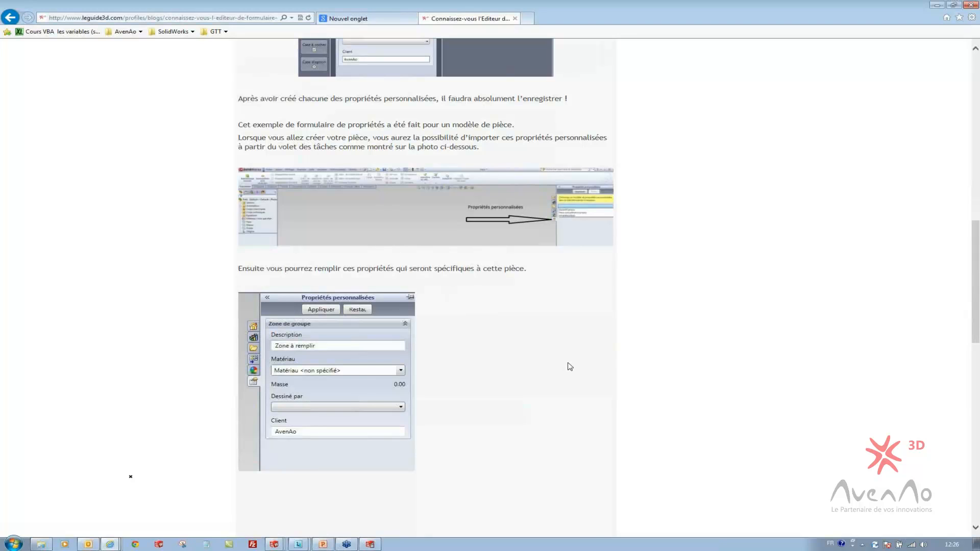
{"action": "scroll", "coordinate": [570, 366], "scroll_direction": "down", "scroll_amount": 3}
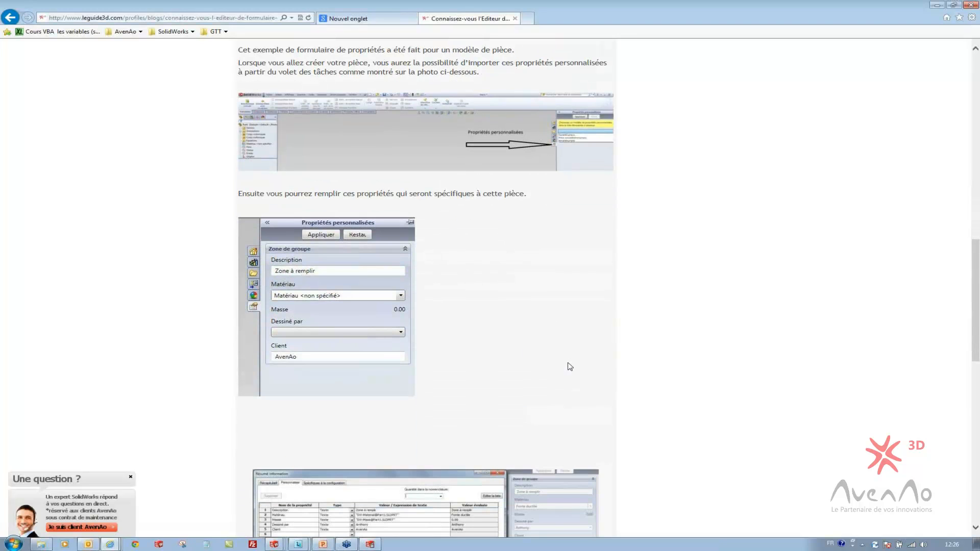
{"action": "scroll", "coordinate": [570, 367], "scroll_direction": "down", "scroll_amount": 10}
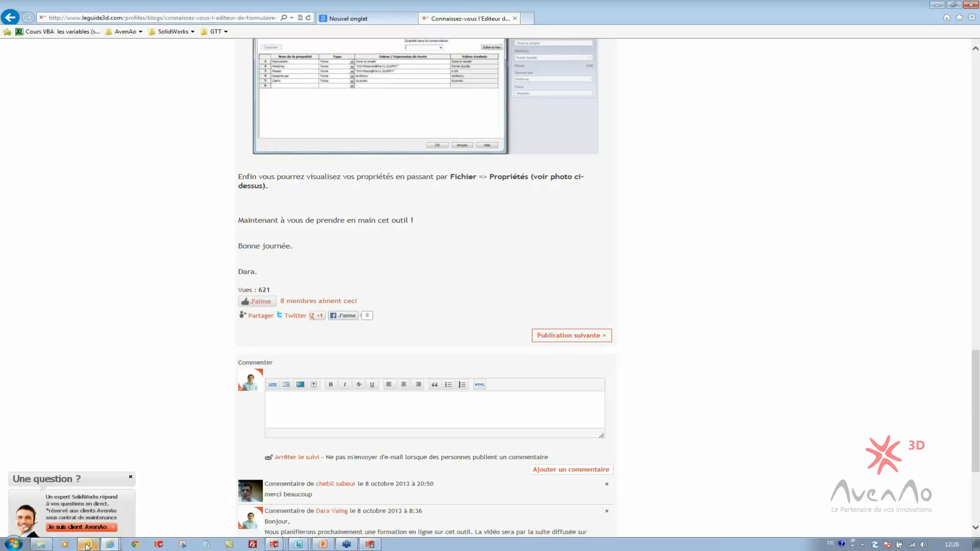
Step: Close the blank "Nouvel onglet" page in Internet Explorer, keeping the blog post open
{"action": "mouse_move", "coordinate": [105, 545]}
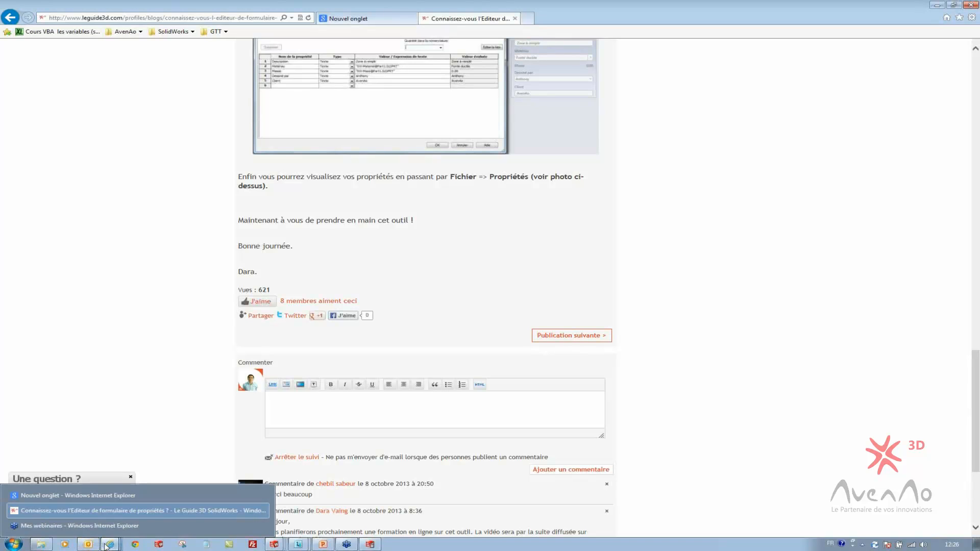
{"action": "left_click", "coordinate": [262, 496]}
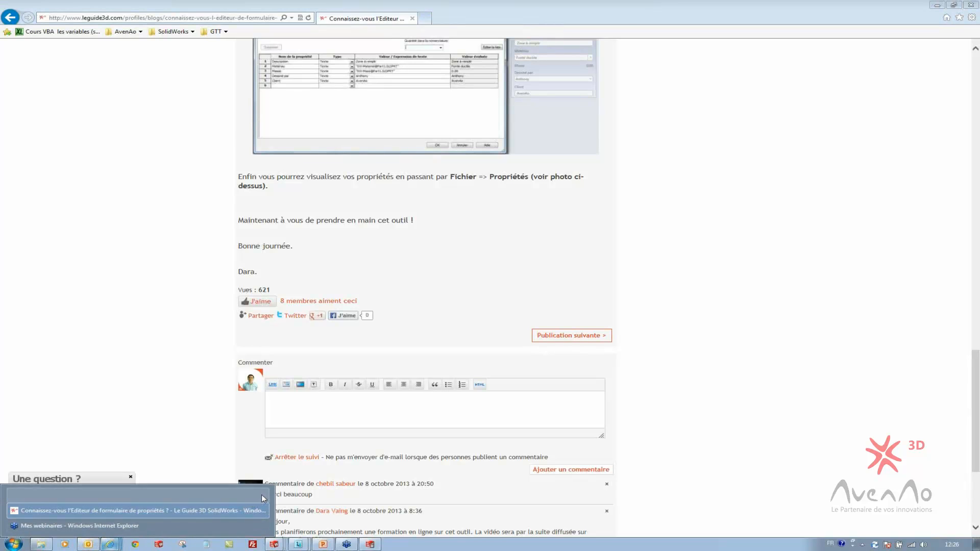